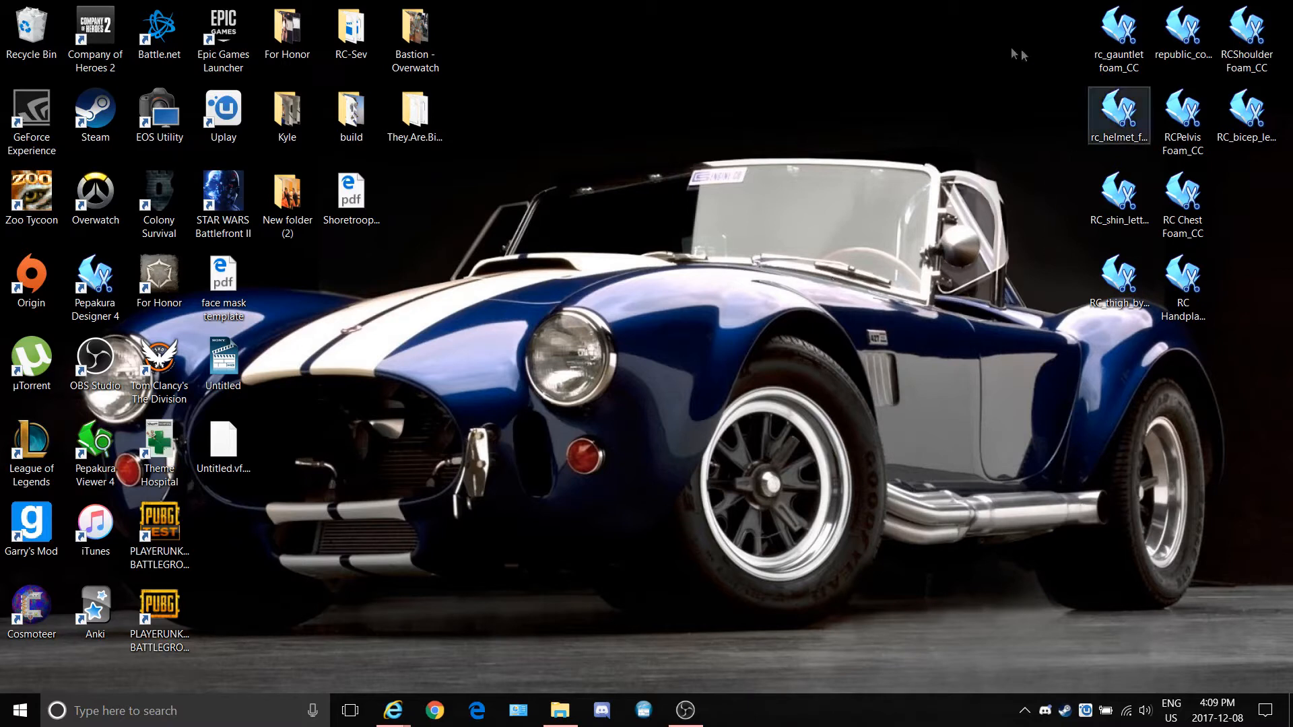
Open the shin armour pattern file RC_shin_letter_Fierfek_foam_CC from the desktop in Pepakura Designer 4
click(1183, 286)
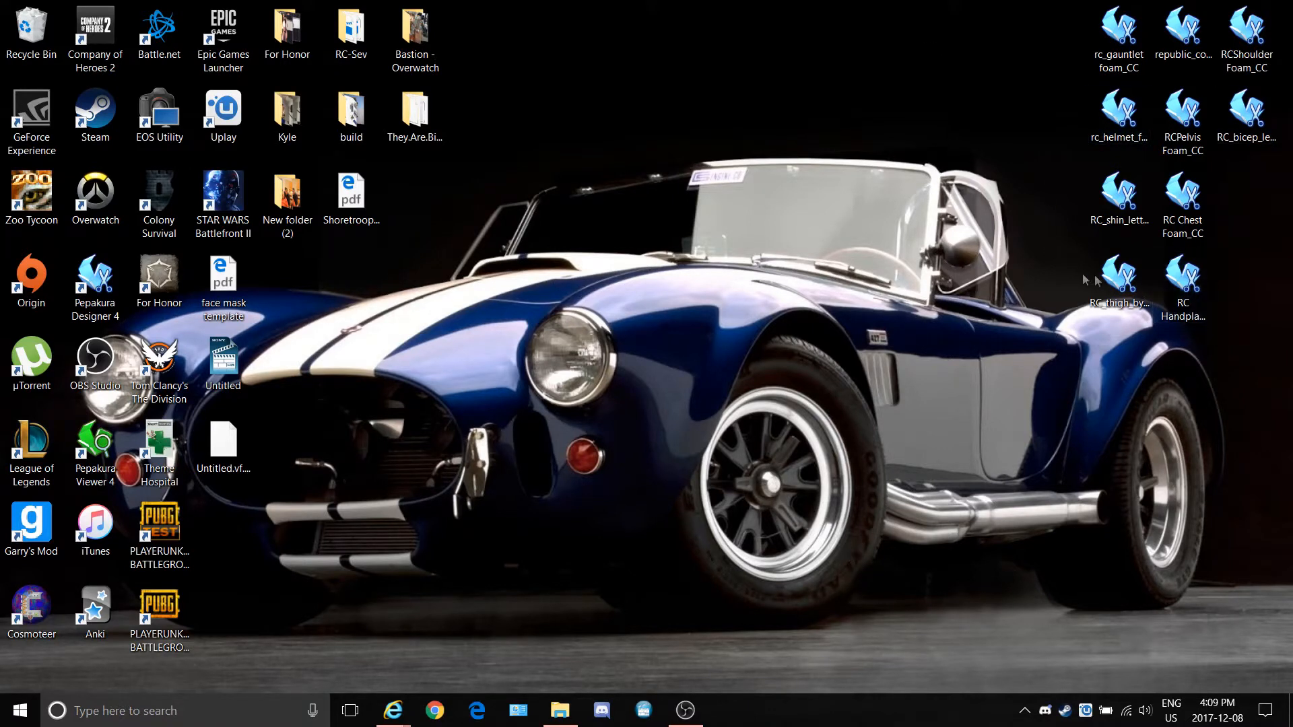
click(1137, 190)
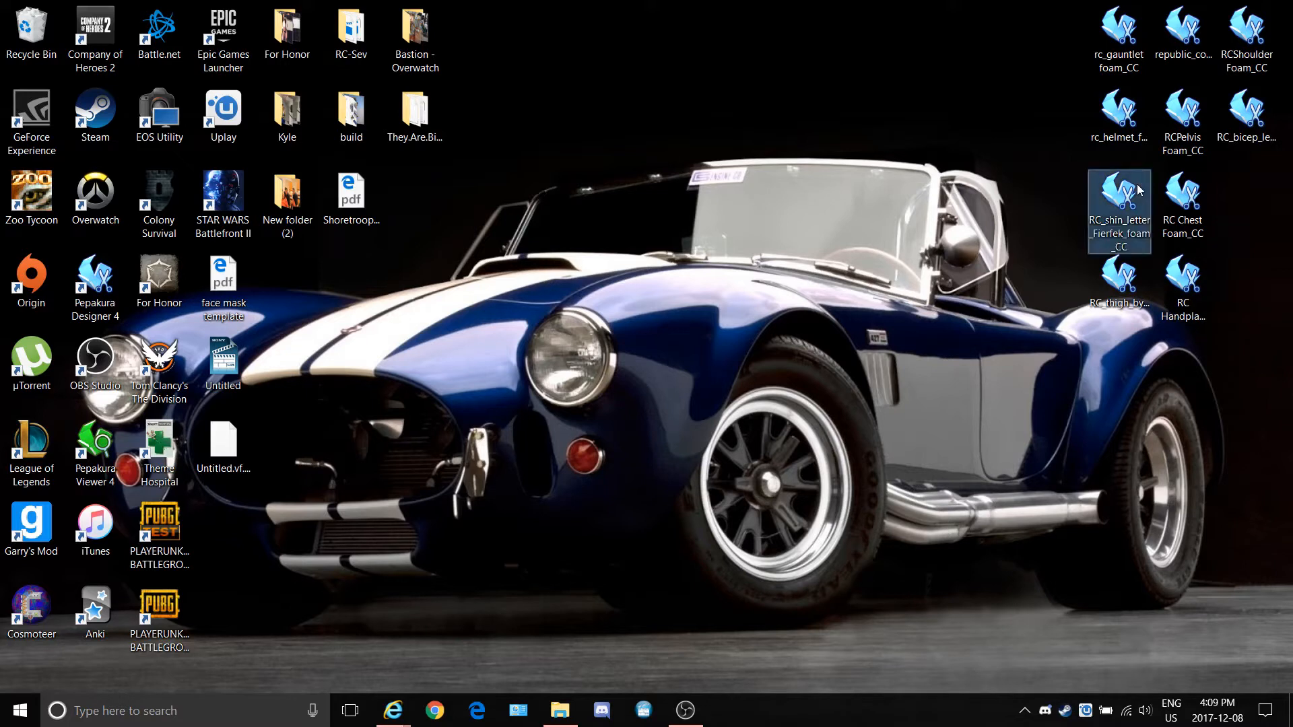
double_click(1130, 253)
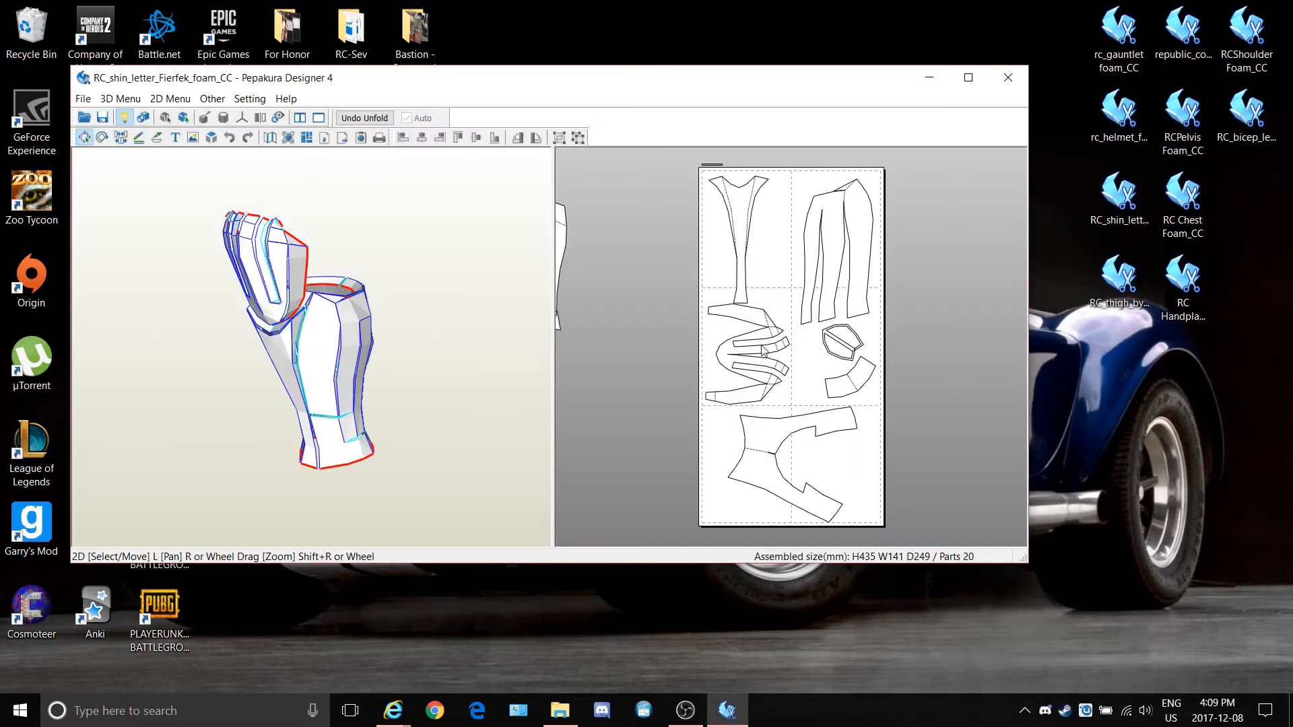
Examine the title text above the shin pattern page up close and close the file
middle_drag(673, 211, 796, 451)
scroll(649, 332, up, 3)
scroll(795, 452, up, 2)
scroll(744, 335, up, 5)
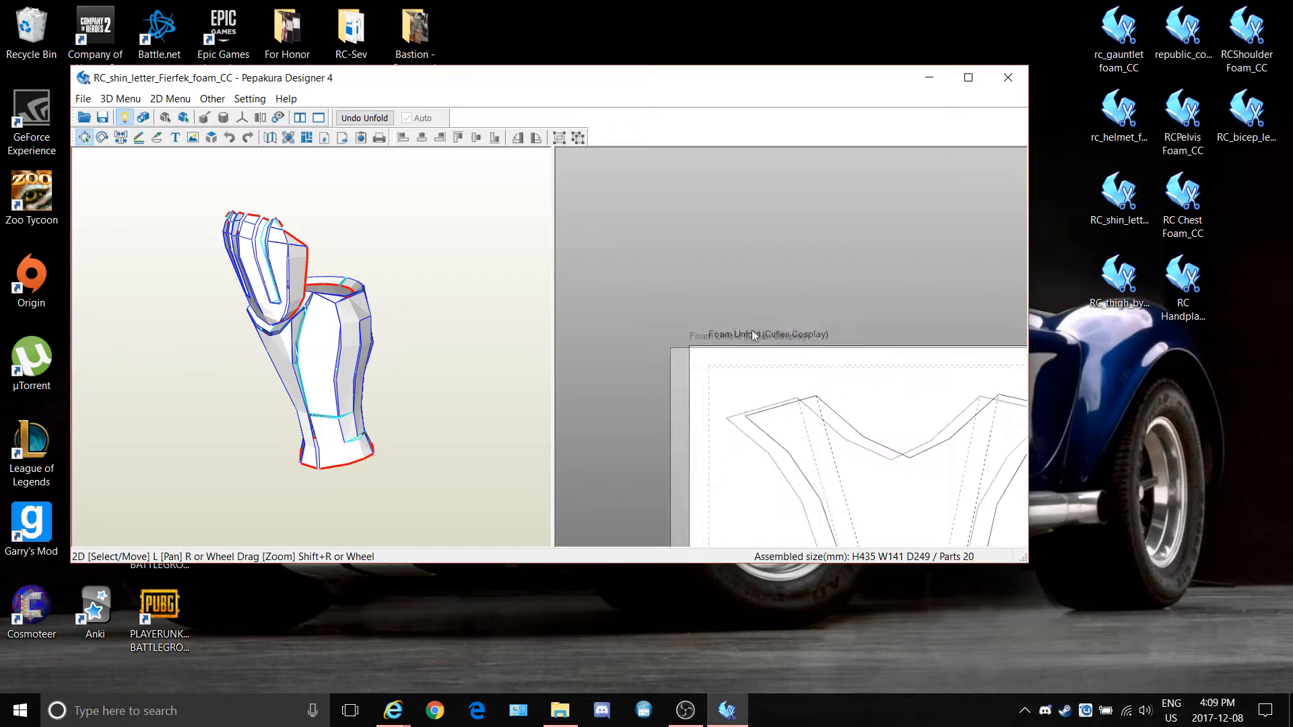
middle_drag(747, 327, 743, 327)
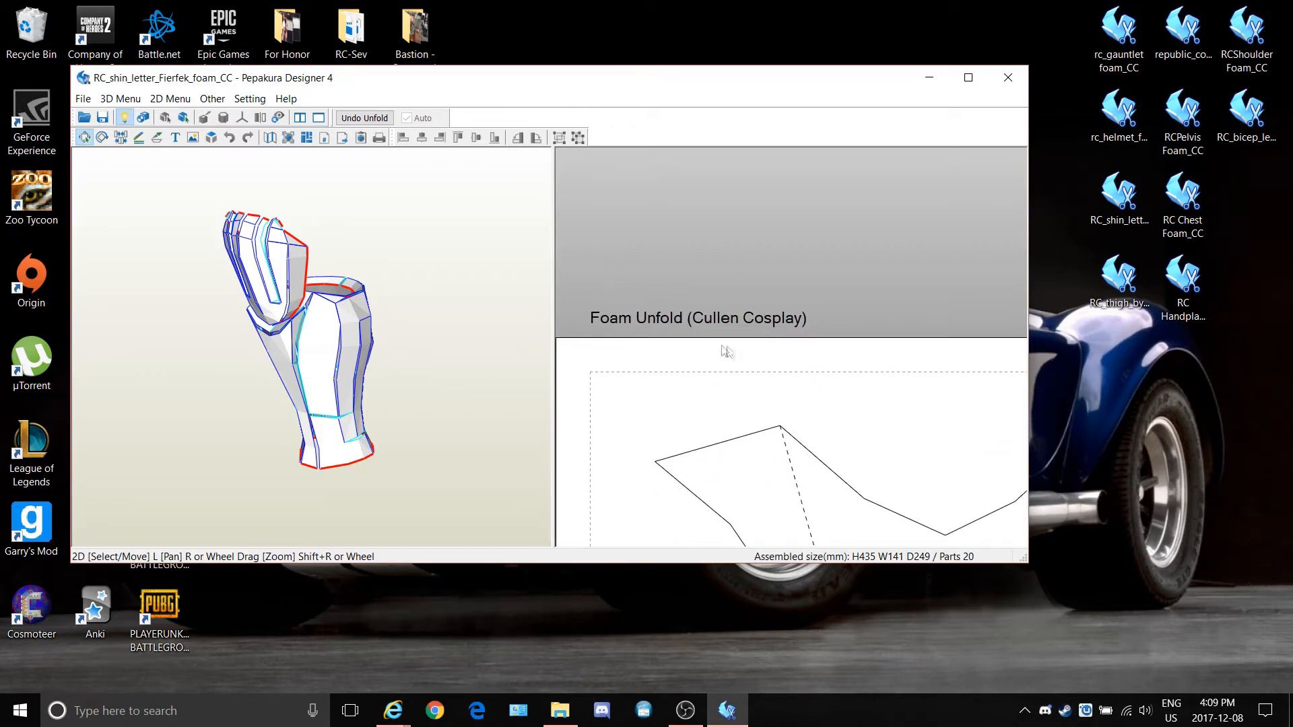
click(1008, 78)
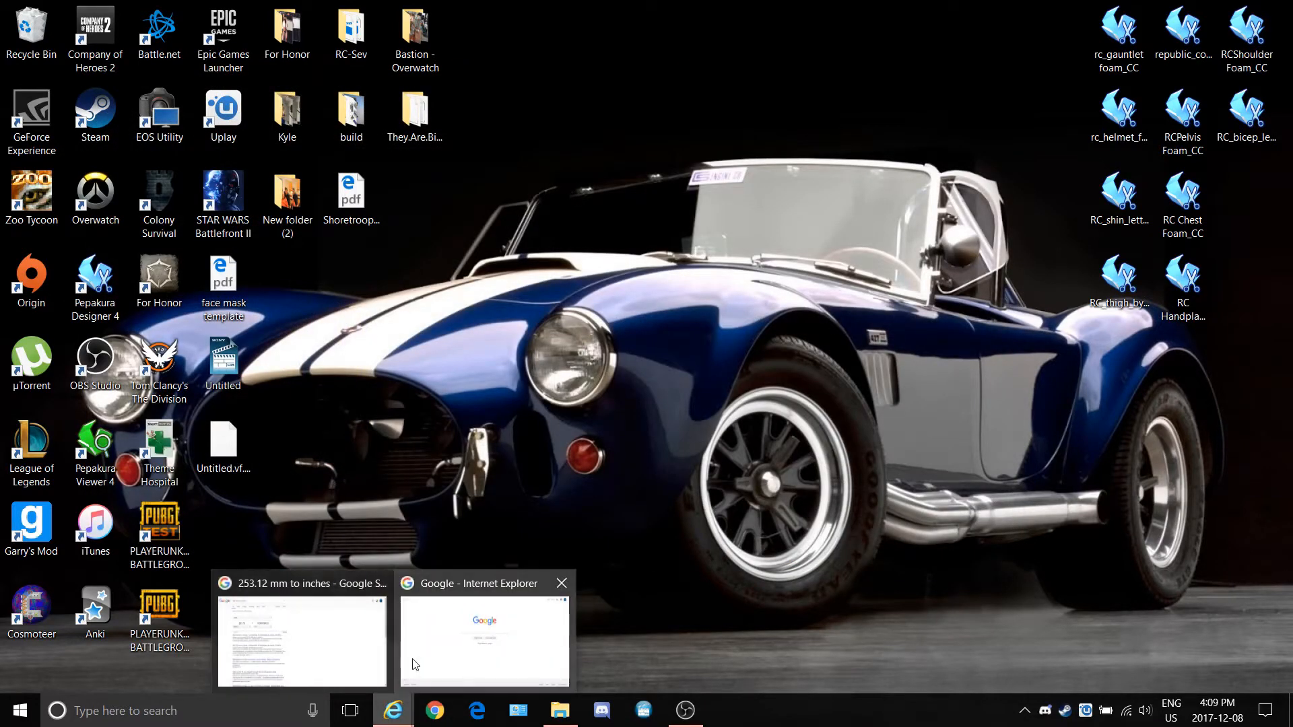
Switch to Internet Explorer, search Google for "pepakura designer" and open the download page of the official tamasoft.co.jp site
click(391, 712)
click(485, 627)
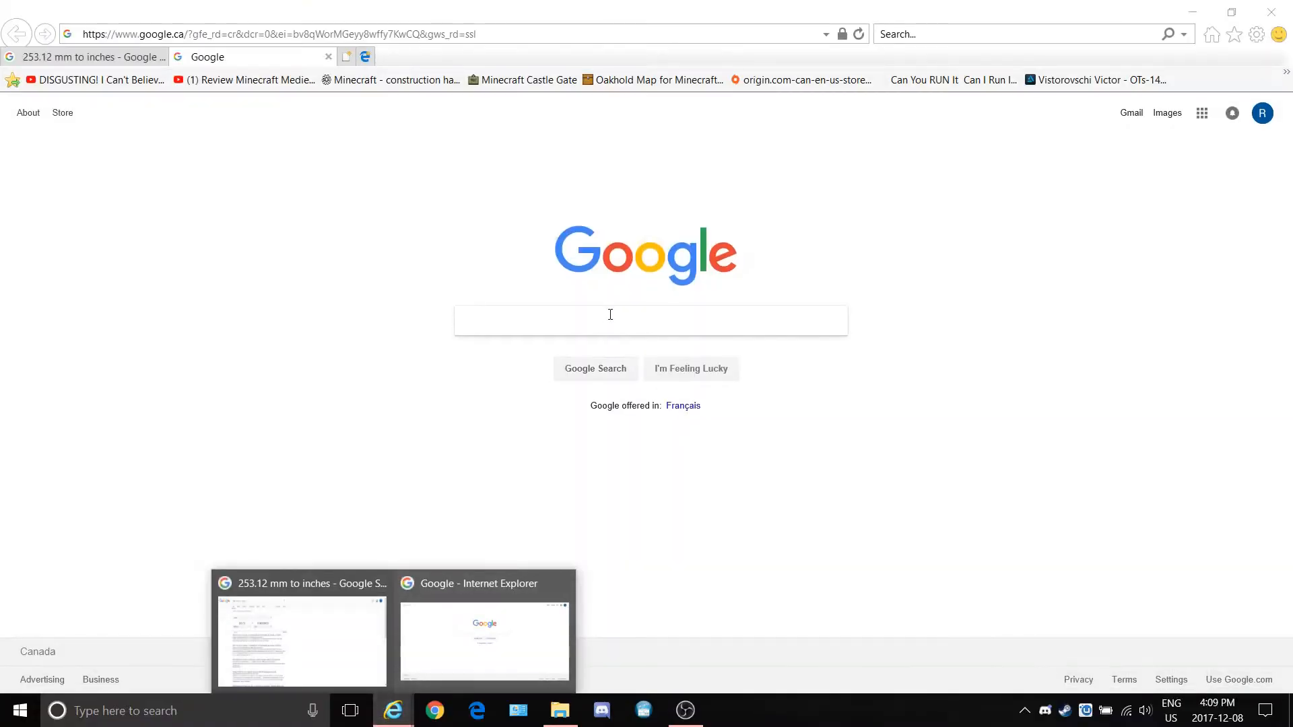
click(608, 313)
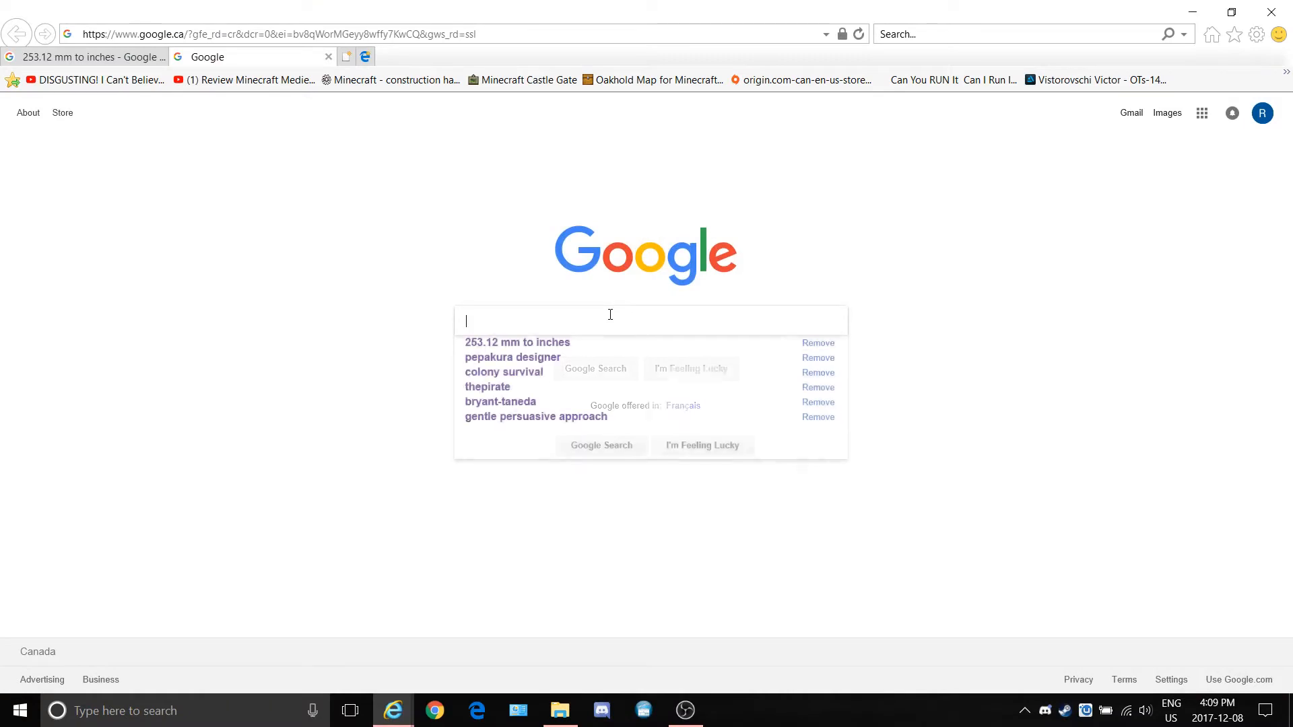
click(537, 361)
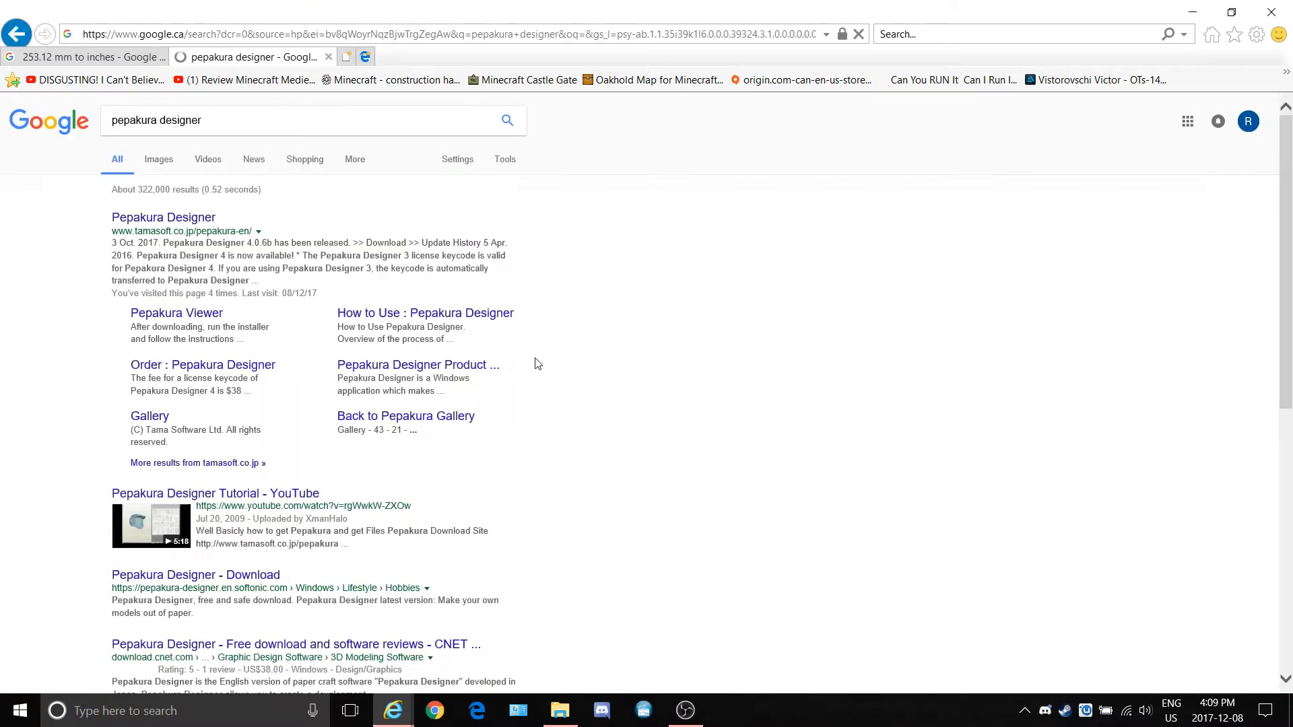
click(176, 218)
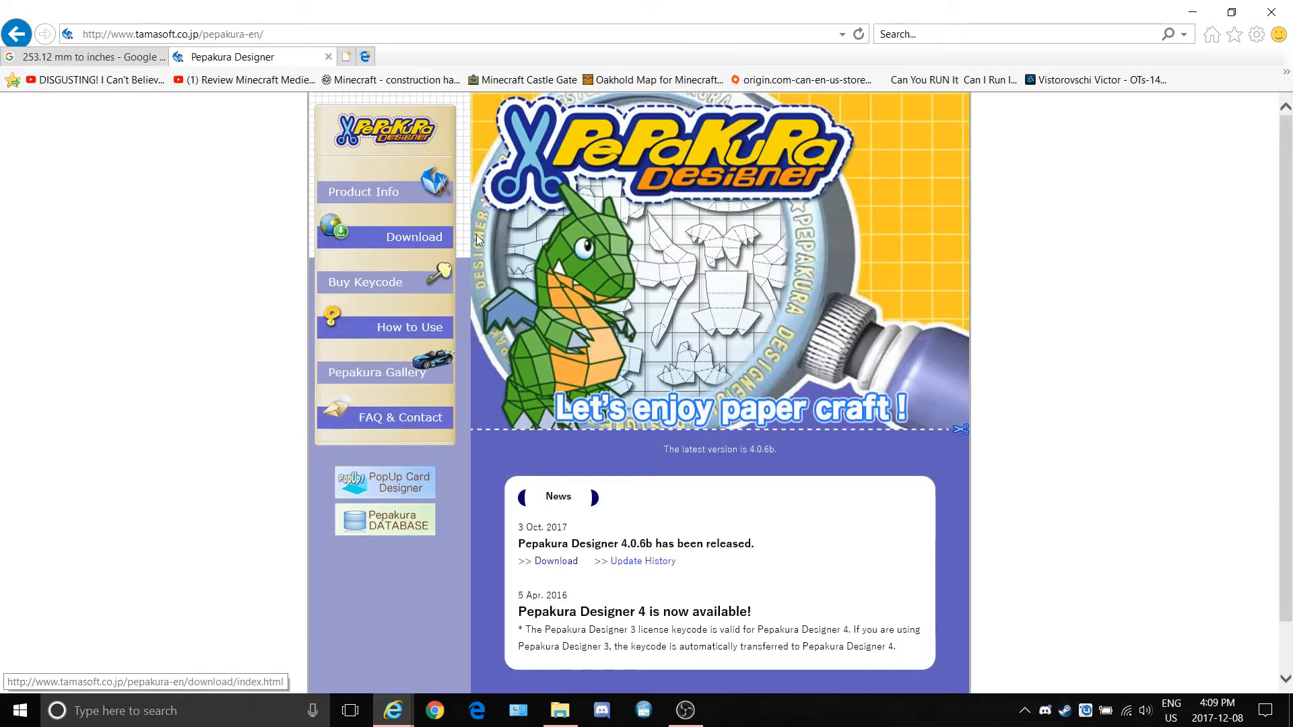
scroll(635, 509, down, 2)
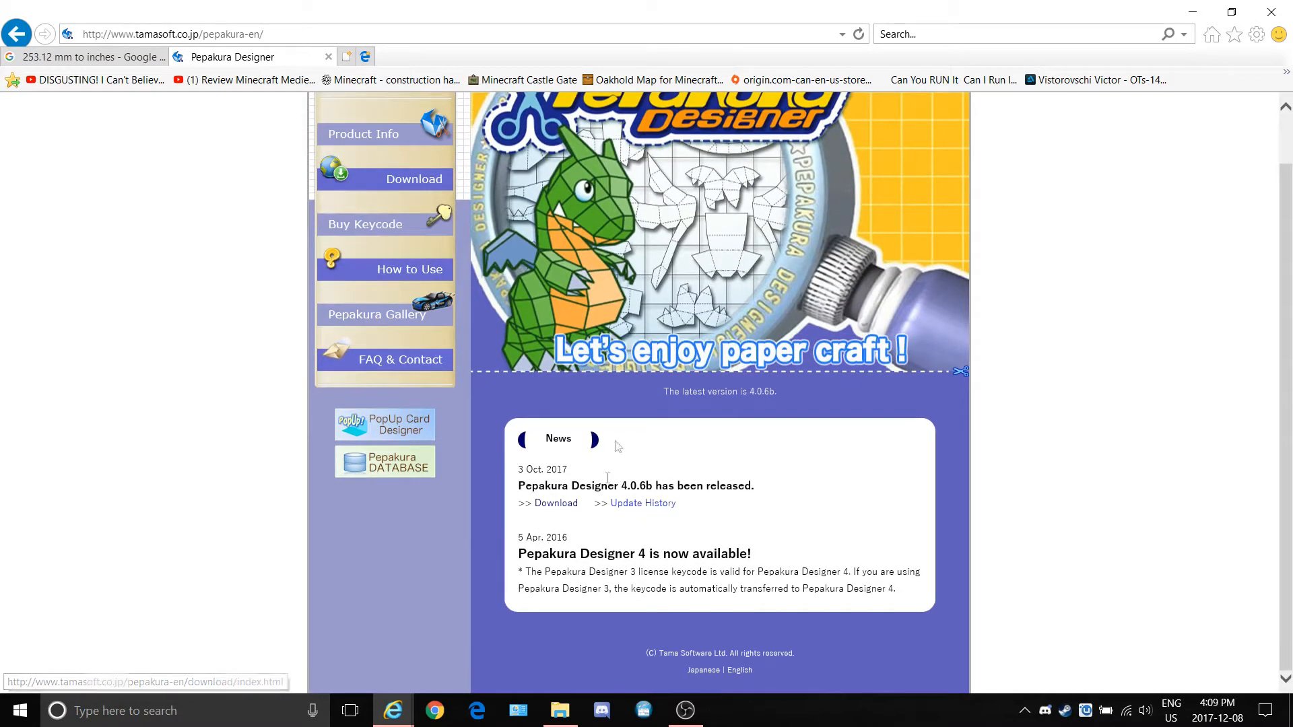
click(556, 504)
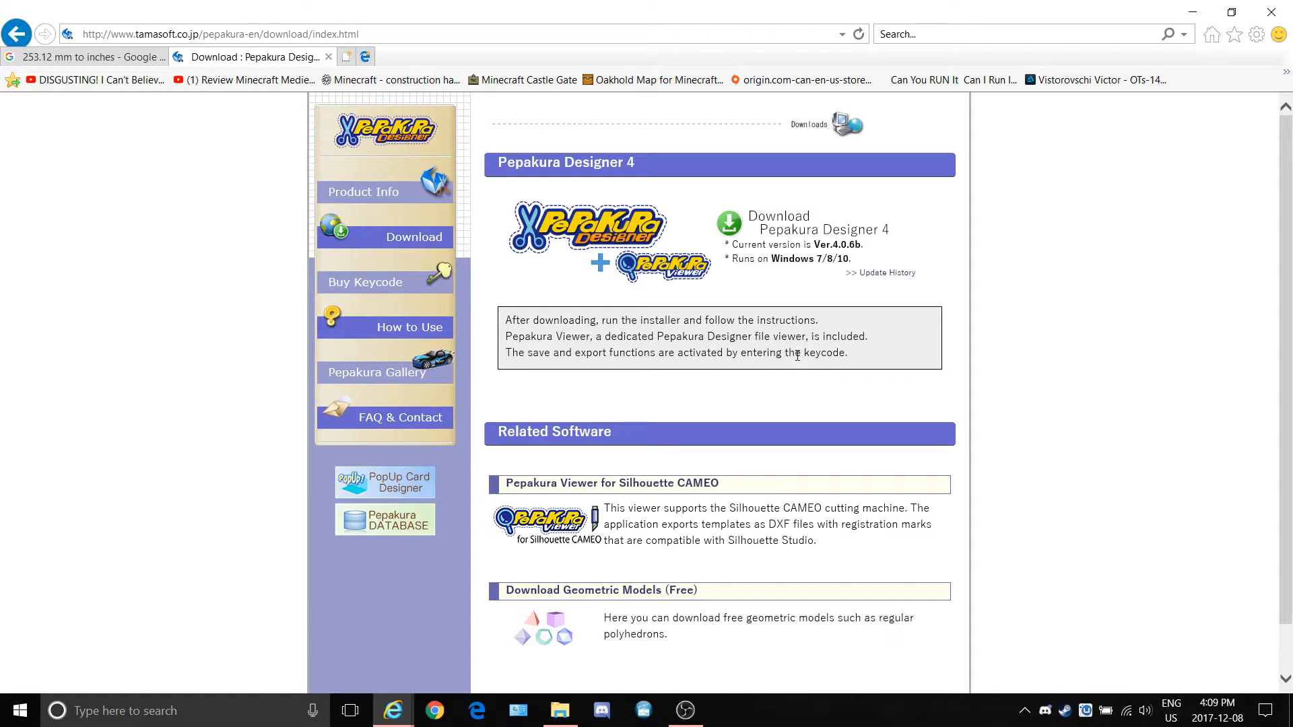
Read the installation note for Pepakura Designer 4 on the download page and minimize the browser
scroll(714, 378, down, 1)
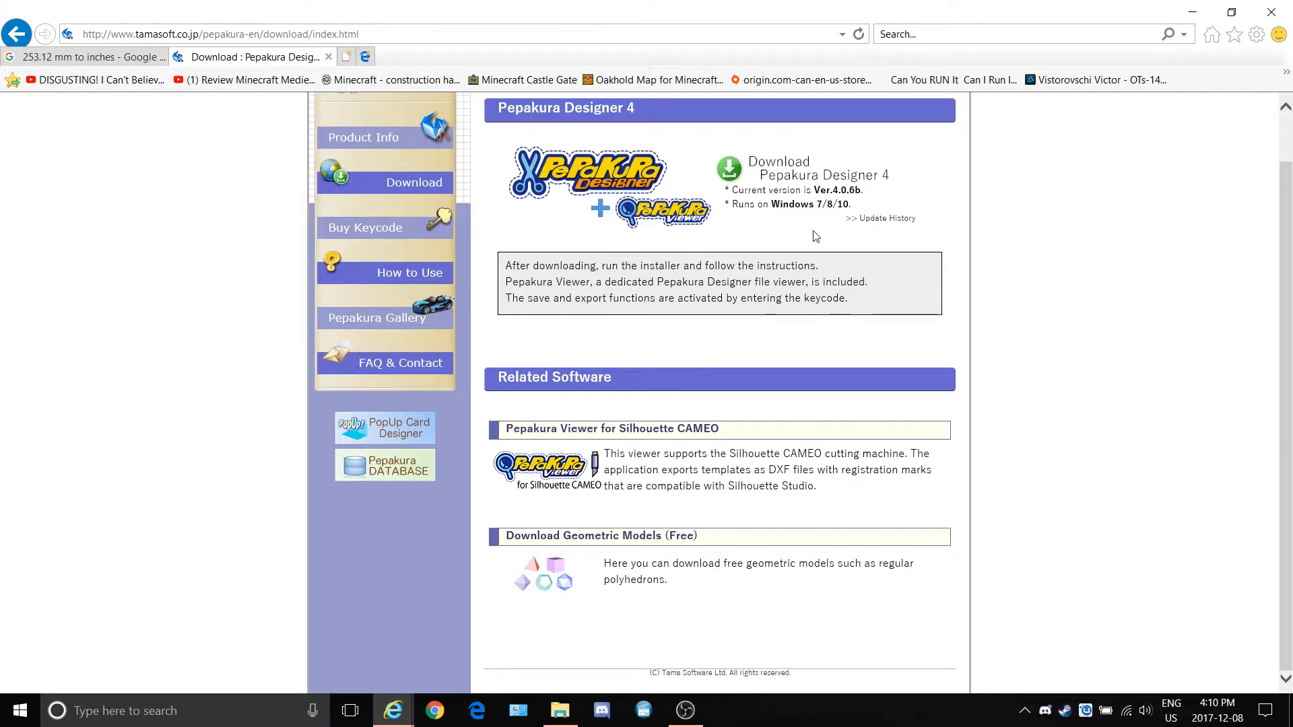
drag(505, 266, 746, 307)
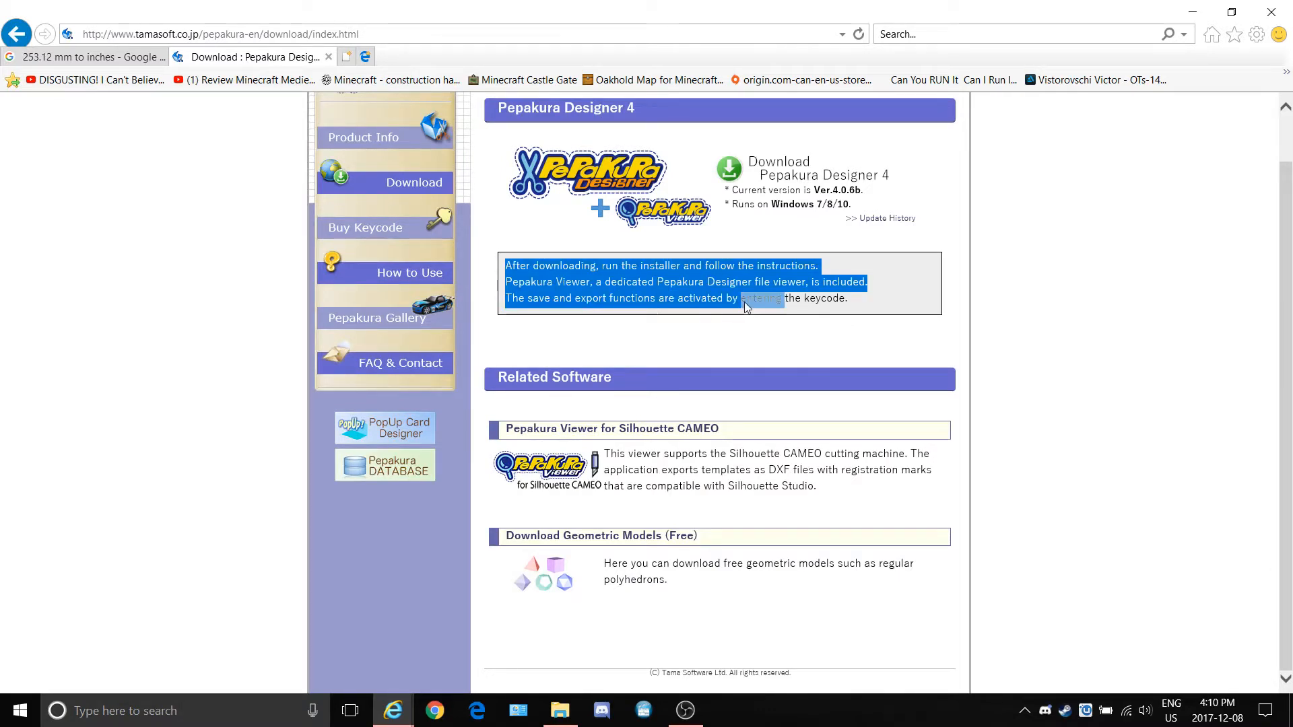
click(702, 318)
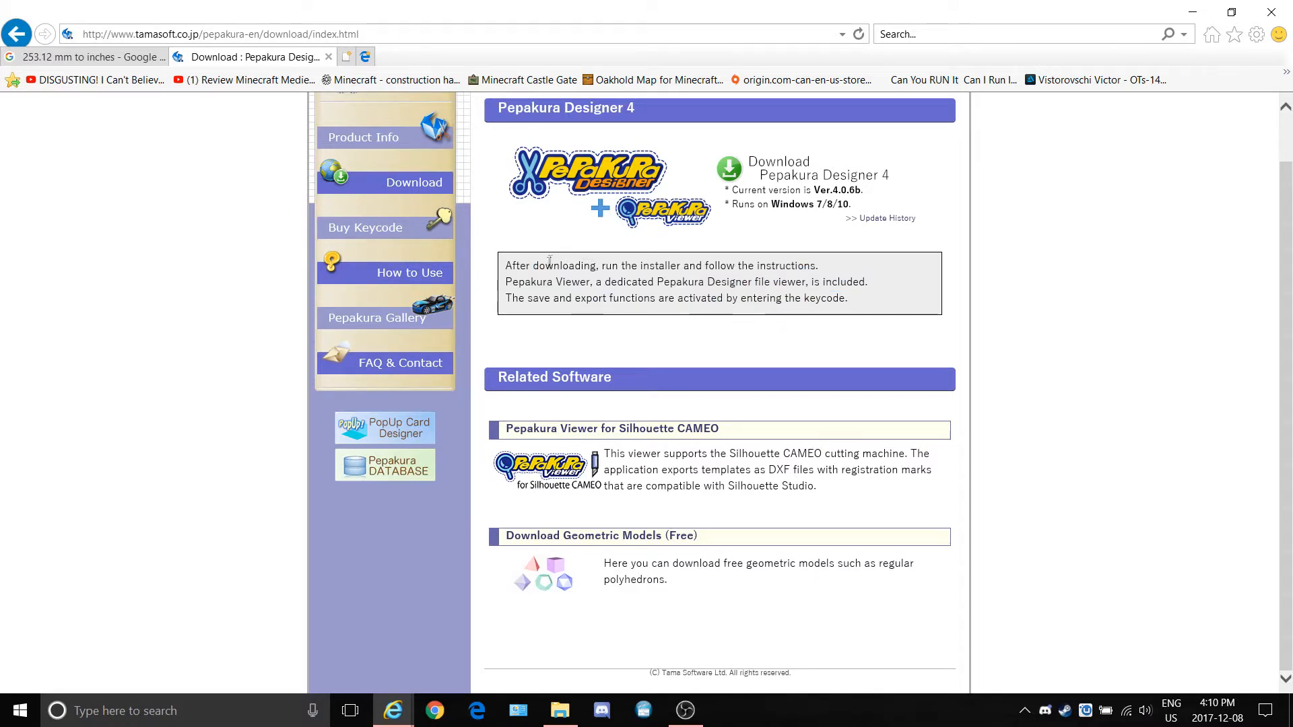
scroll(548, 263, up, 1)
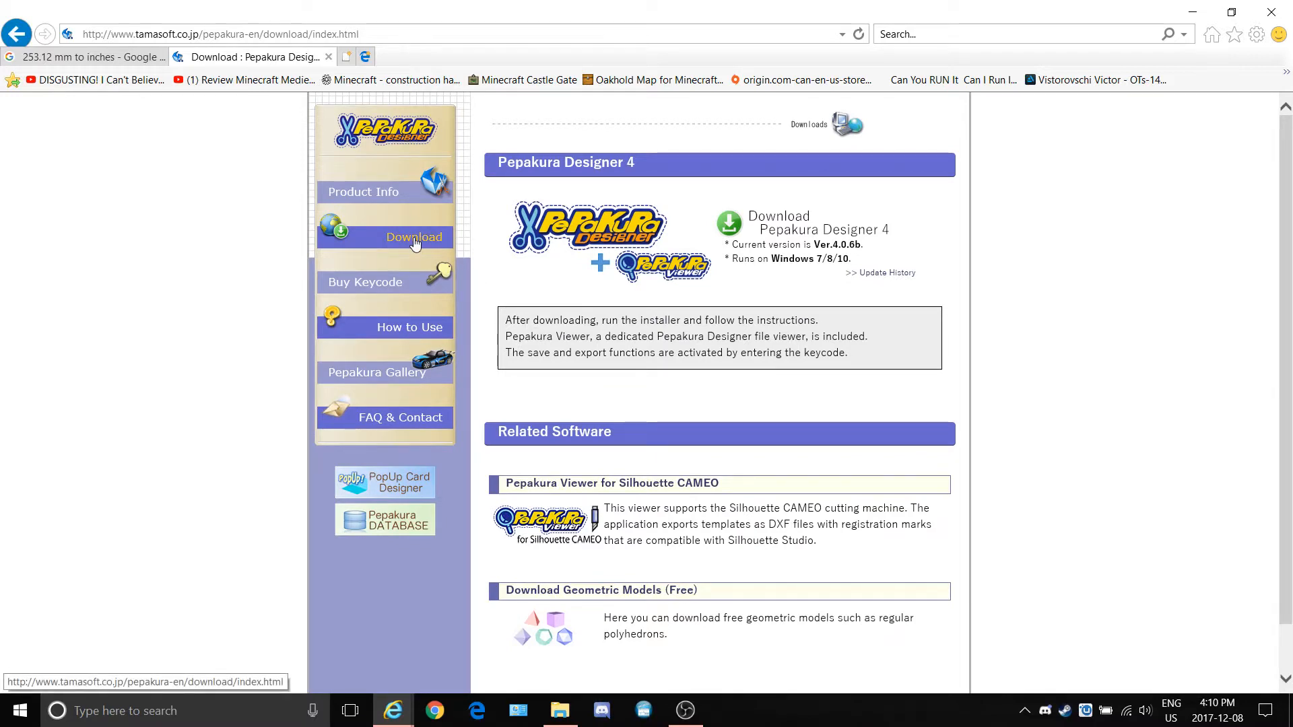
click(1191, 8)
Highlight the group of foam pattern files on the desktop and open RC Chest Foam_CC in Pepakura Designer
drag(1062, 4, 1292, 370)
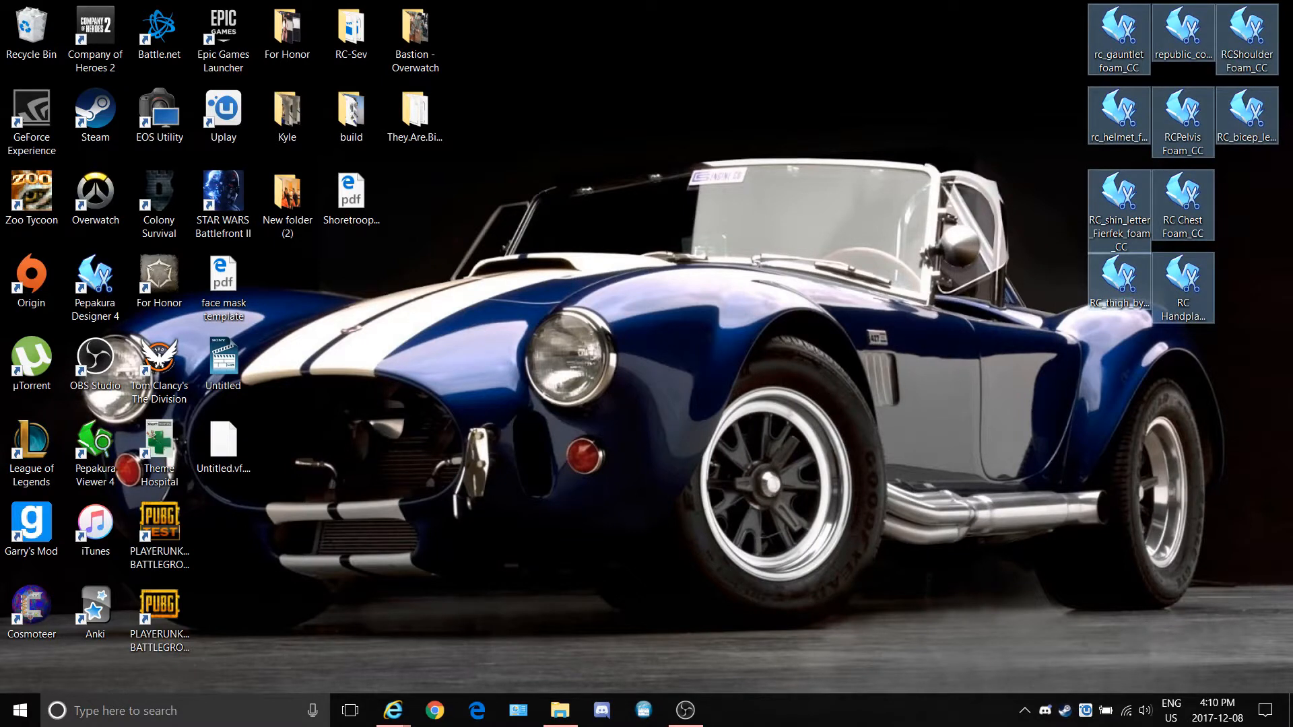
click(1241, 300)
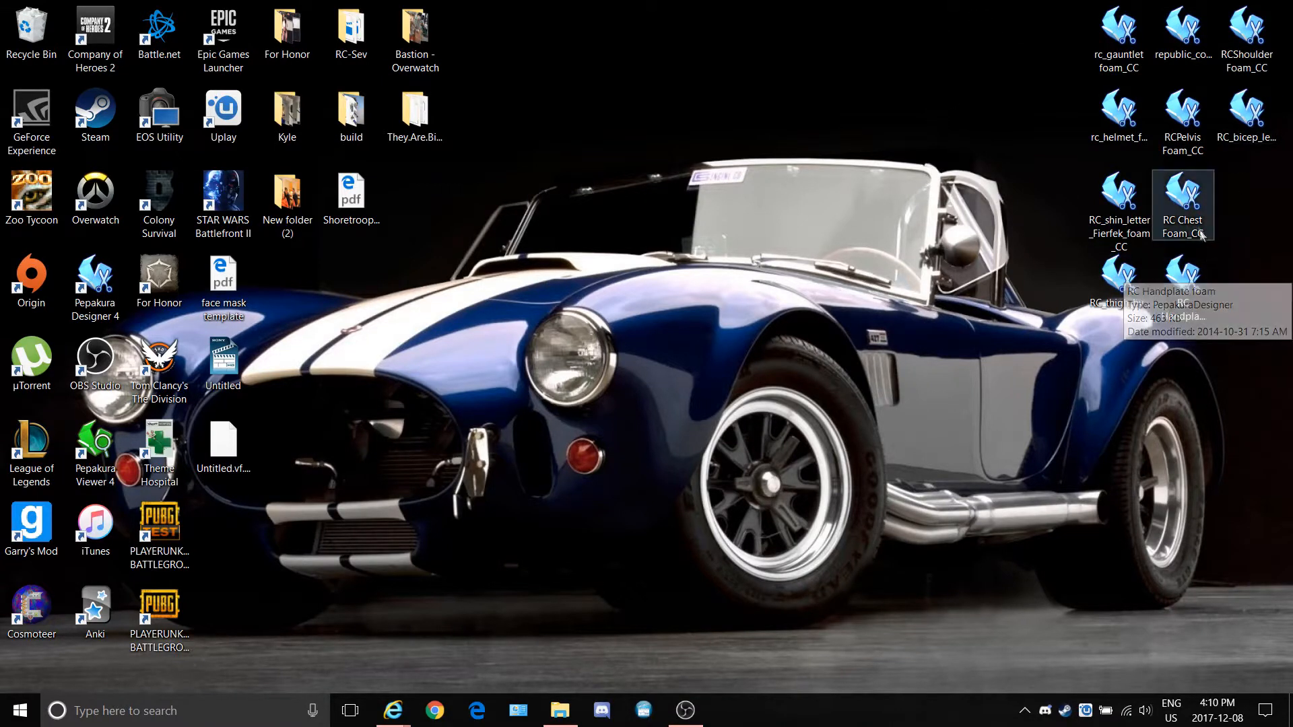
click(1182, 204)
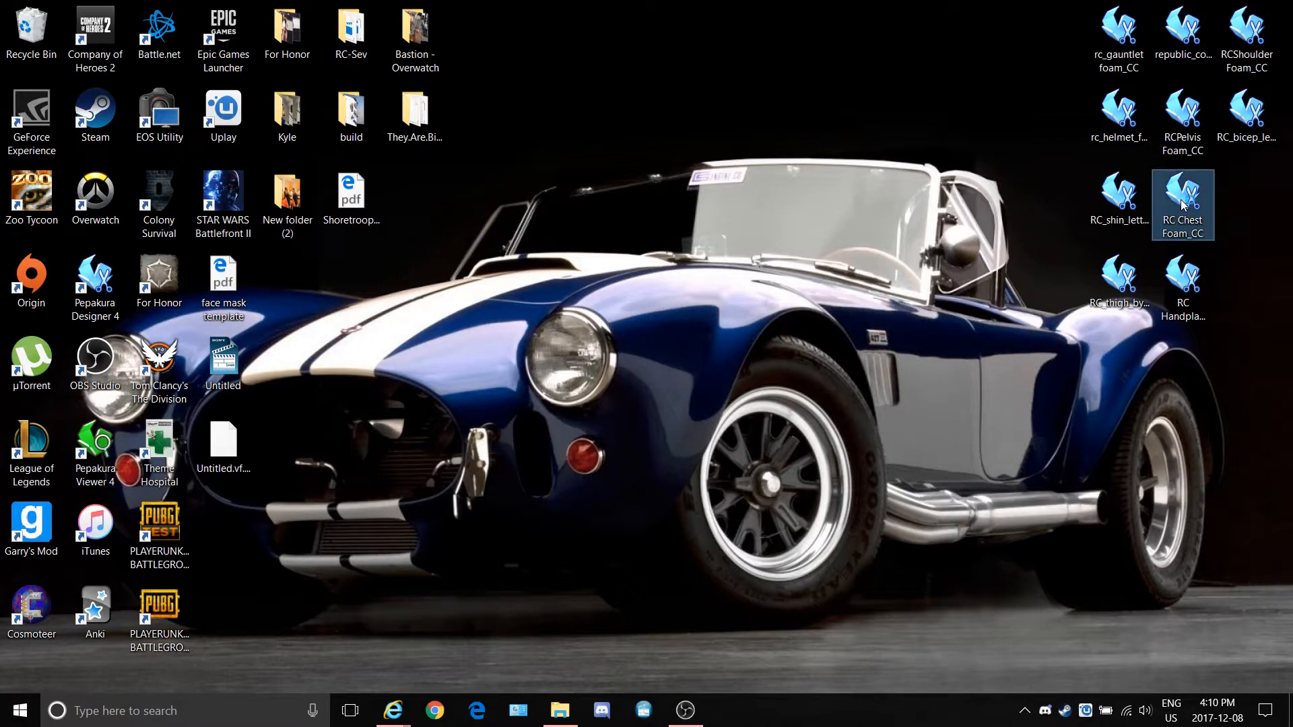
double_click(1181, 204)
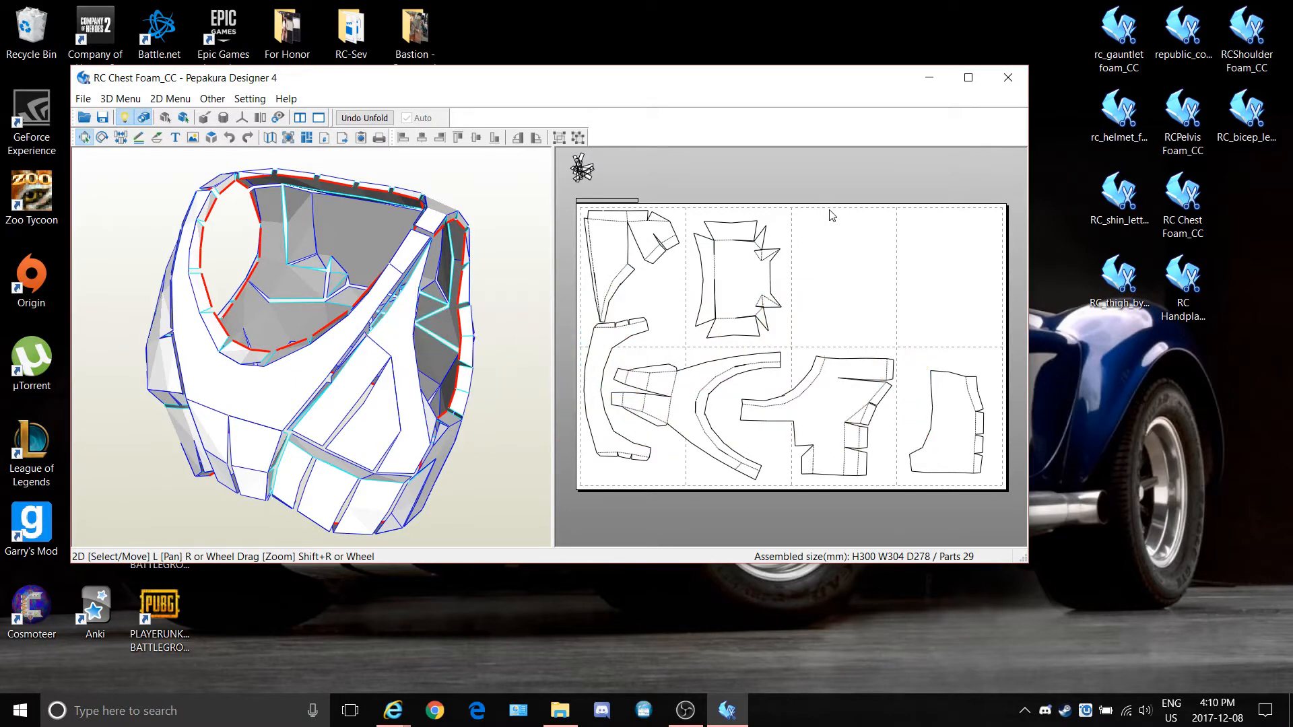
Maximize the chest pattern window and examine the 3D chest model from the front
scroll(773, 384, up, 3)
scroll(773, 384, up, 4)
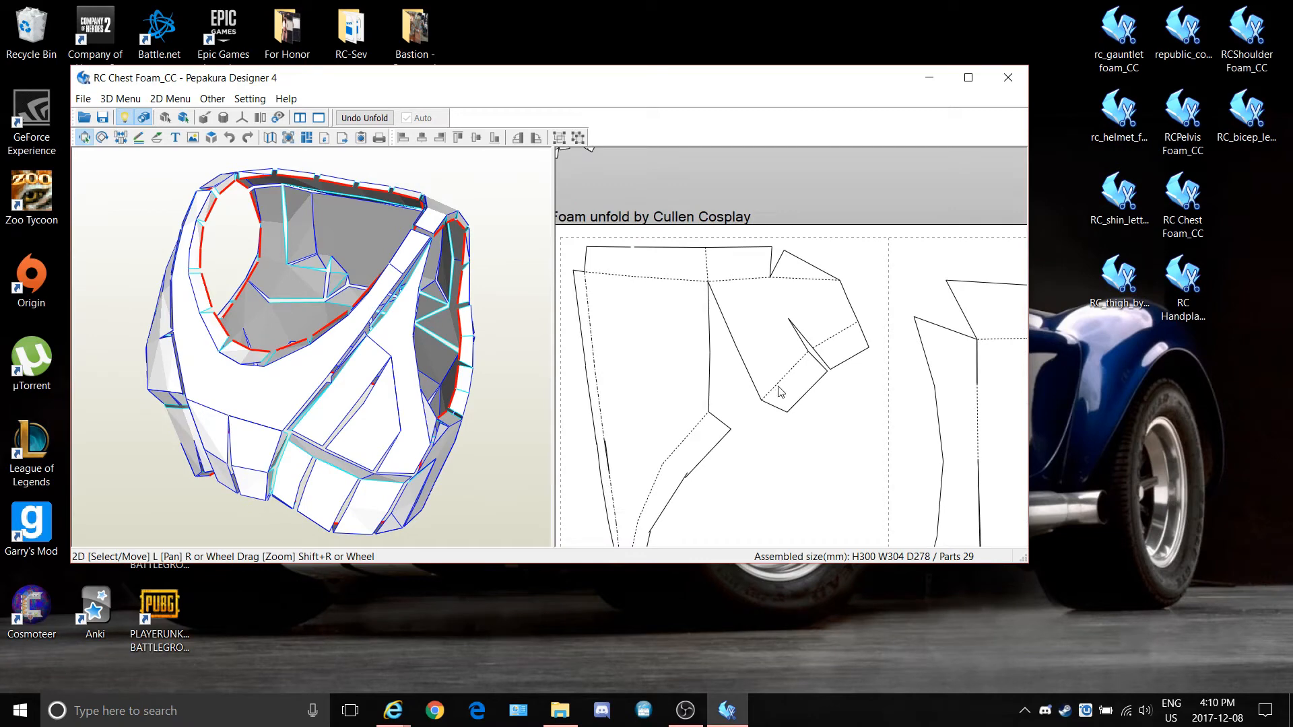
drag(322, 409, 345, 364)
click(968, 77)
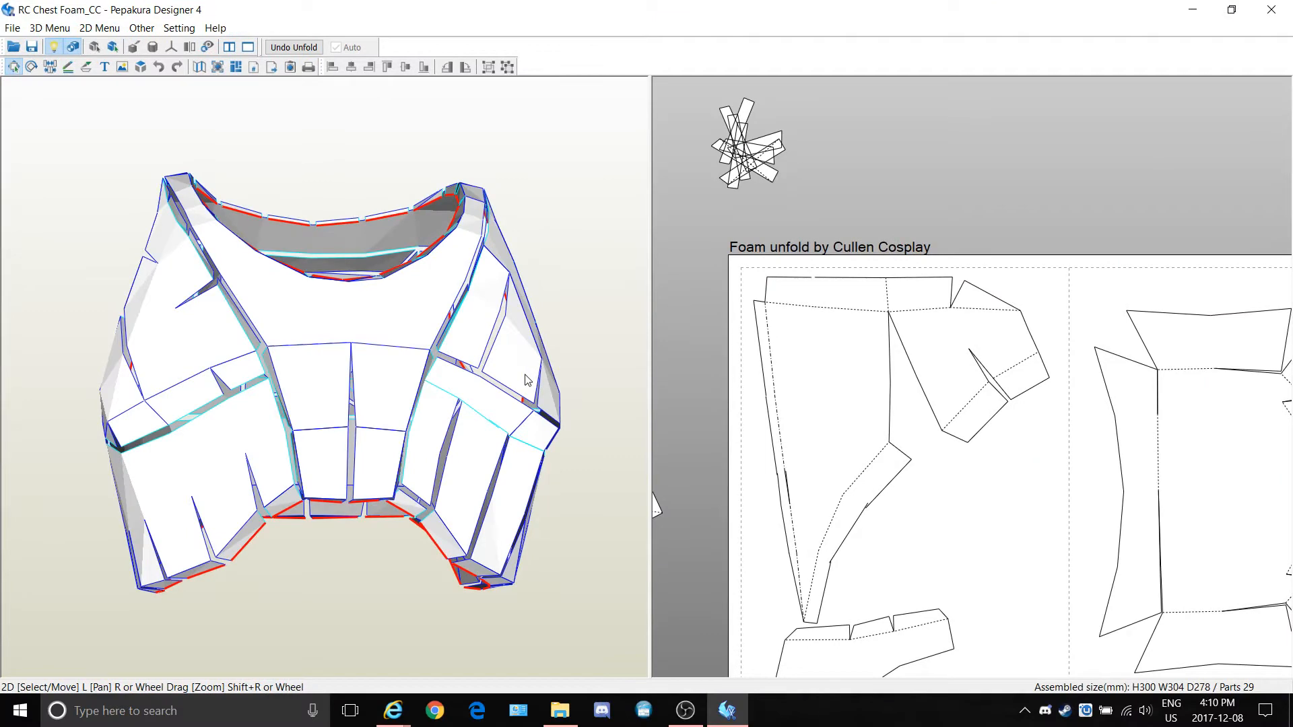
drag(527, 379, 509, 383)
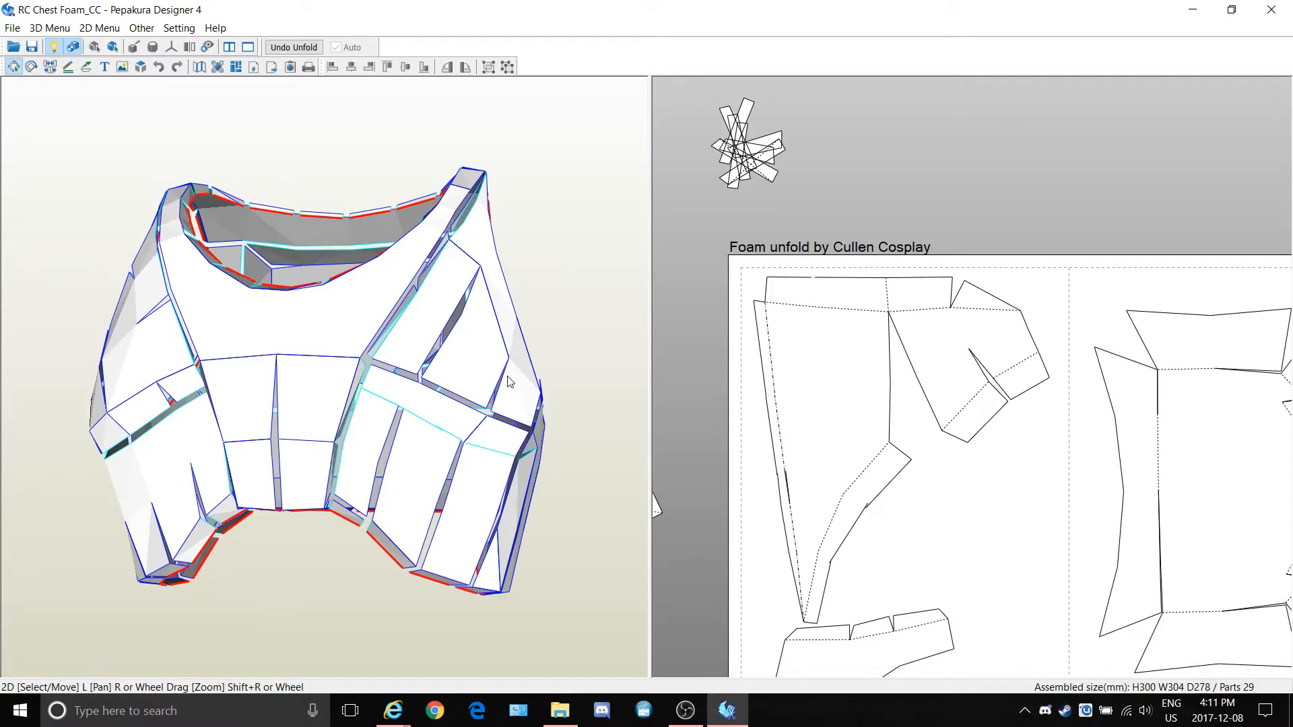
Examine the unfolded foam pieces up close and compare them with the chest model seen from above
middle_drag(981, 540, 878, 426)
scroll(878, 425, up, 2)
scroll(878, 426, down, 4)
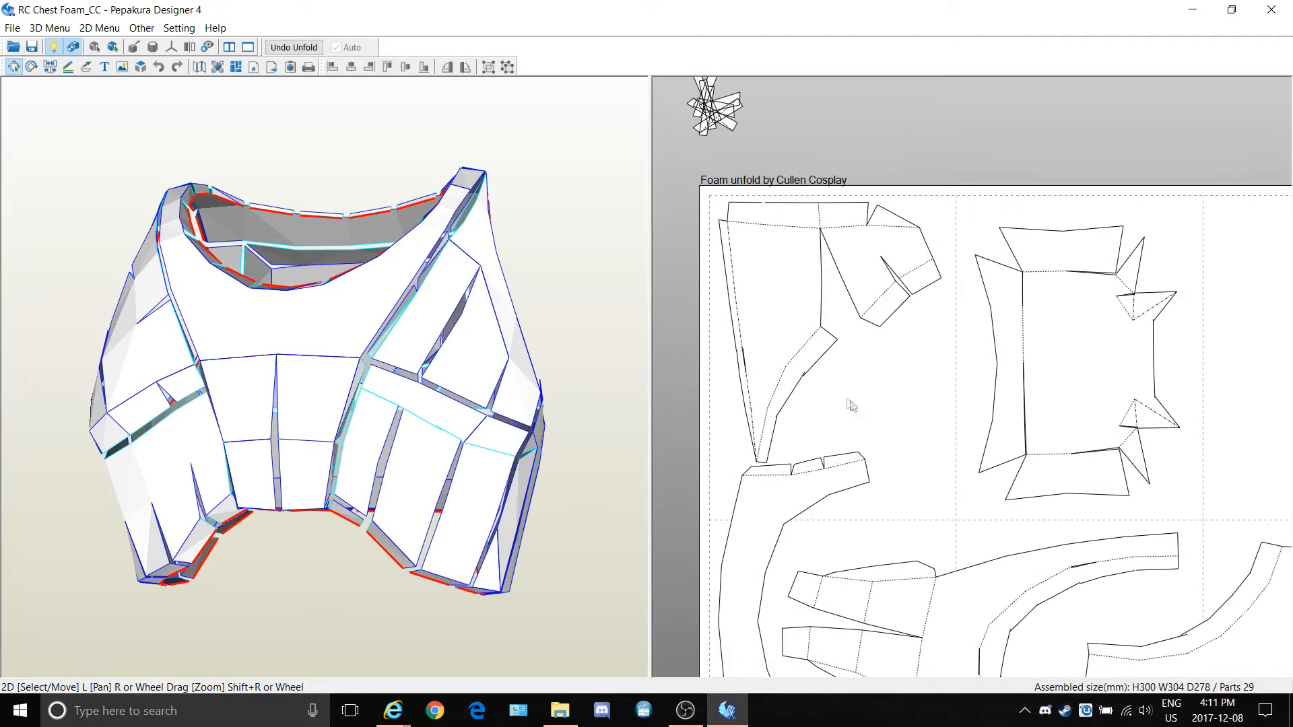
middle_drag(797, 379, 715, 230)
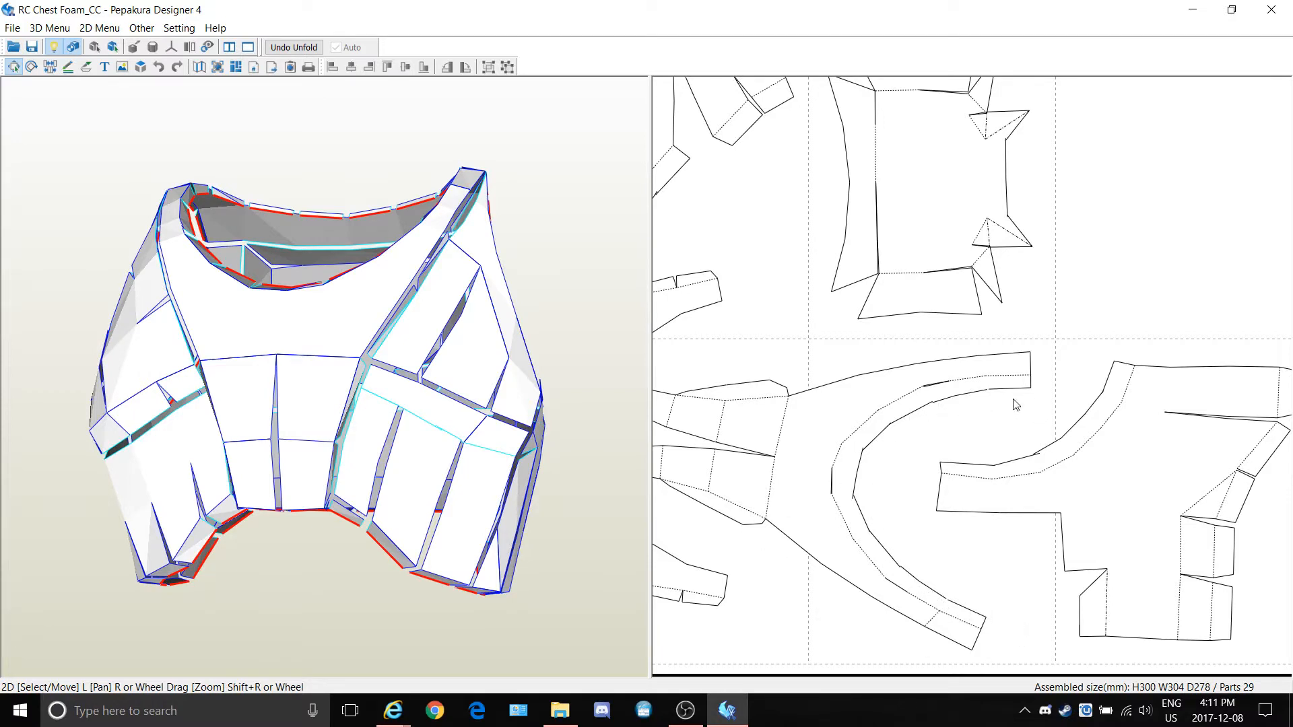
drag(522, 369, 236, 279)
drag(325, 429, 264, 263)
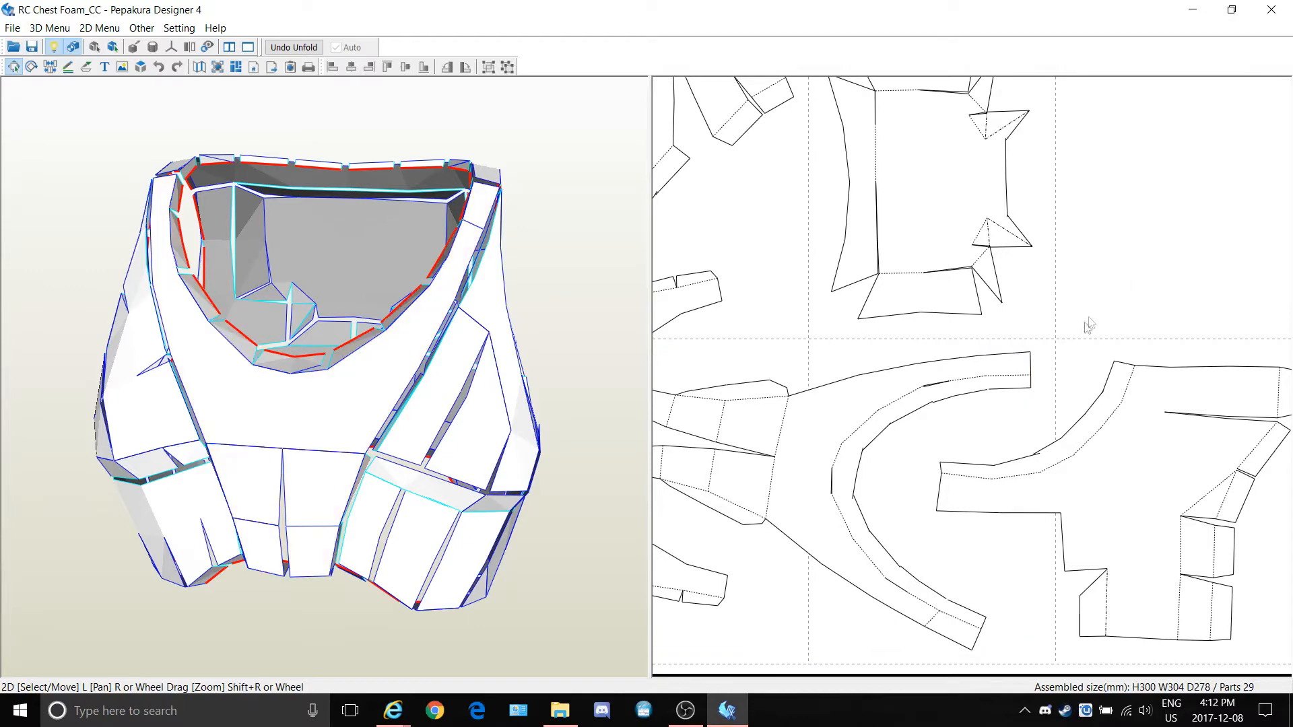
Examine the layout of the chest pieces across the entire 2D page
scroll(1089, 326, down, 5)
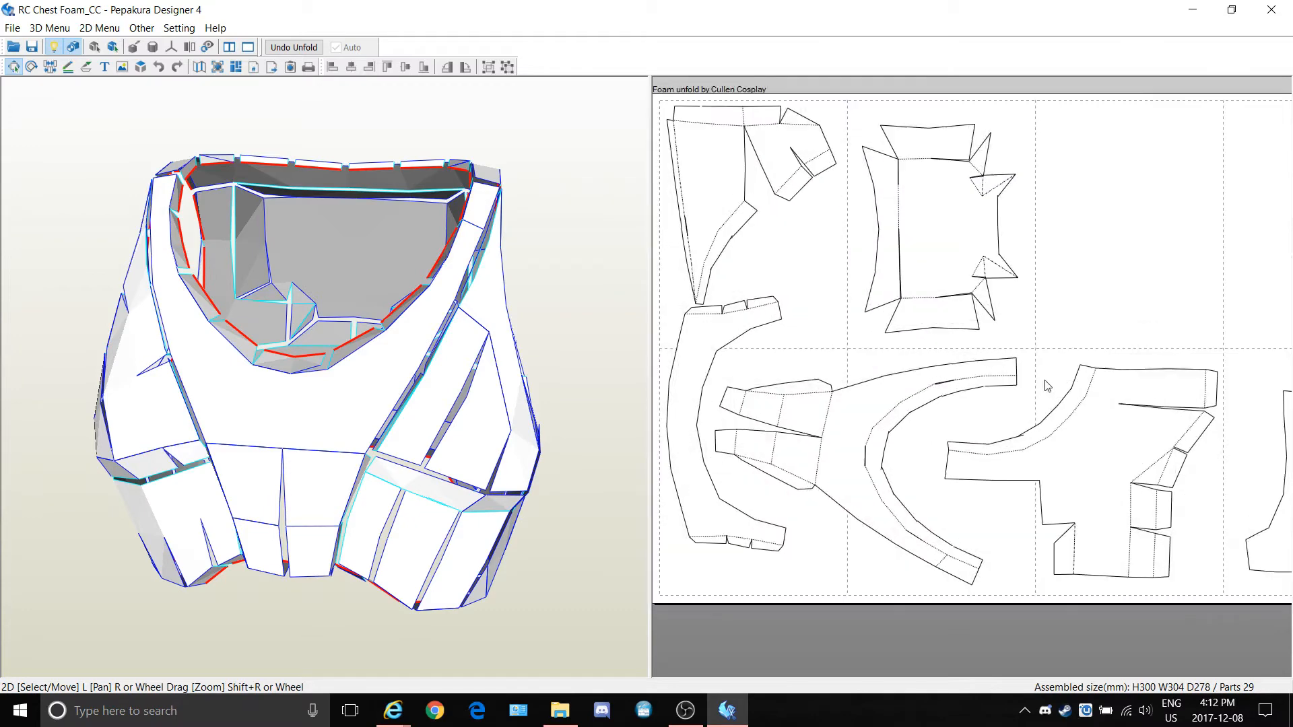
scroll(1047, 386, down, 3)
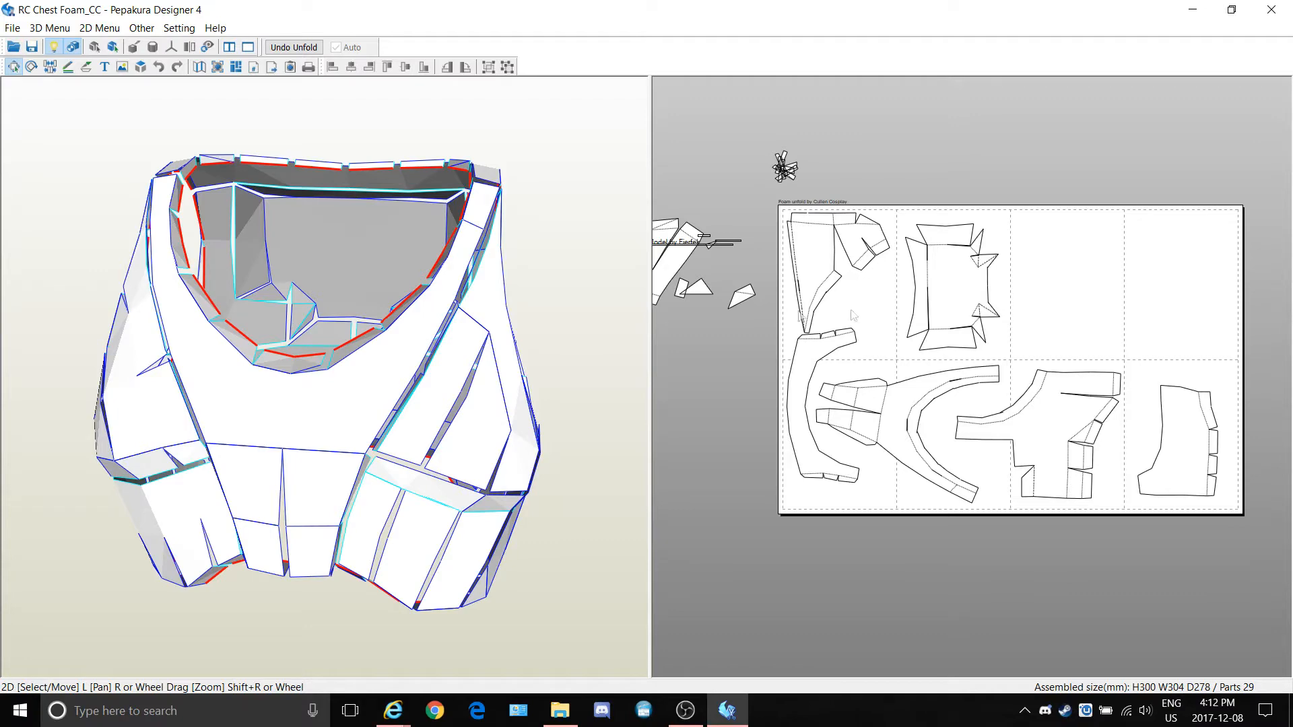
scroll(1054, 352, up, 1)
scroll(1052, 353, down, 2)
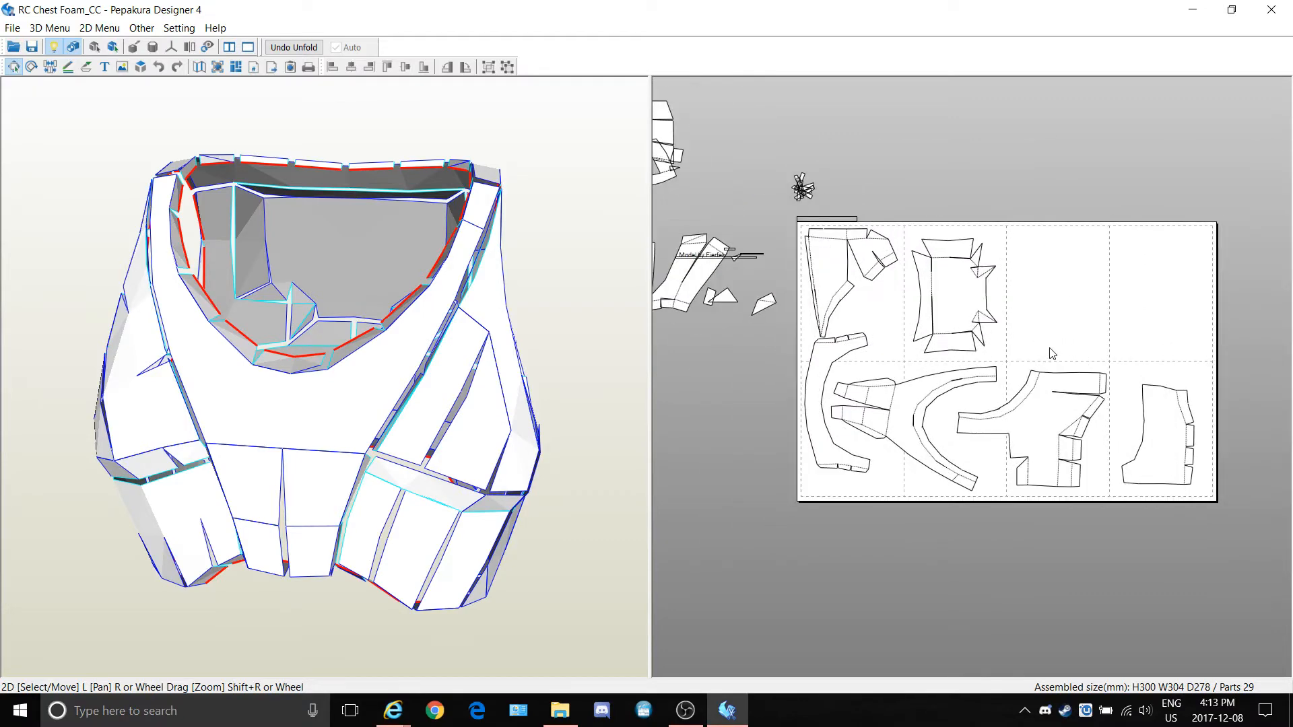
scroll(1053, 354, down, 2)
scroll(1052, 353, up, 2)
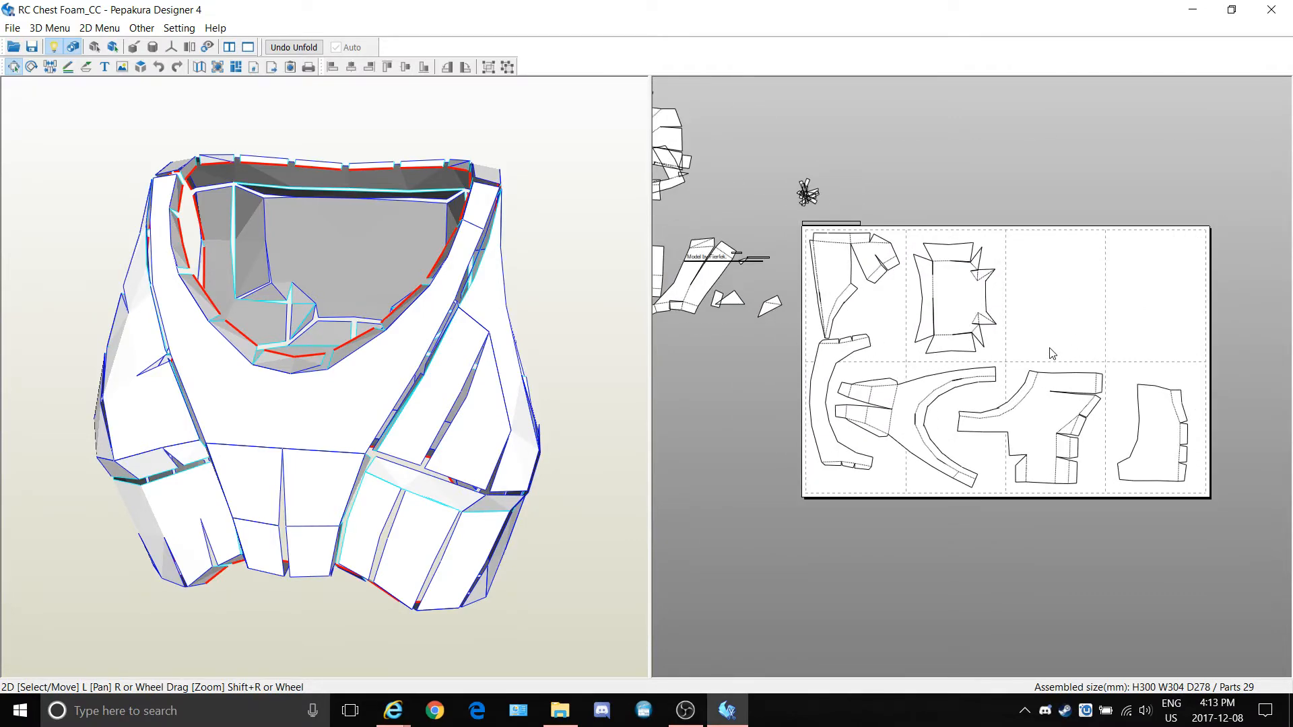
scroll(1053, 354, down, 1)
scroll(1052, 354, up, 1)
scroll(259, 449, down, 1)
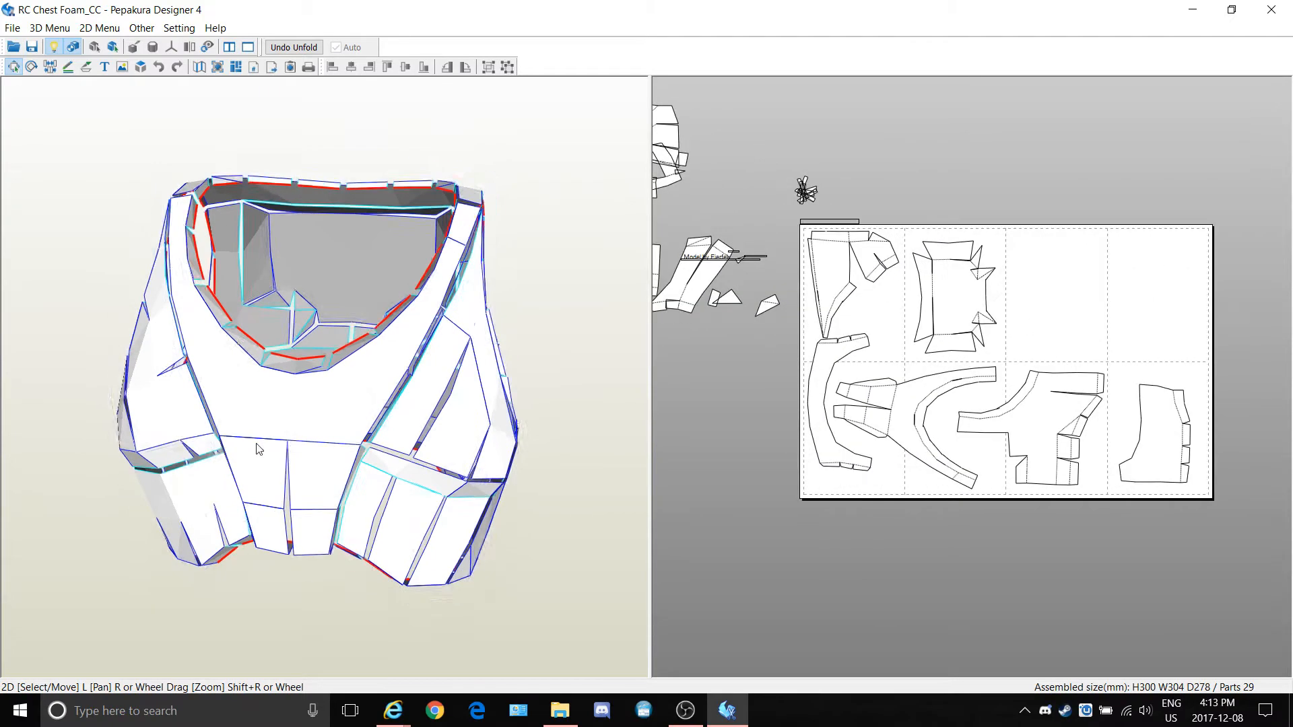
Examine the front of the 3D chest model from the opposite side
scroll(260, 449, up, 3)
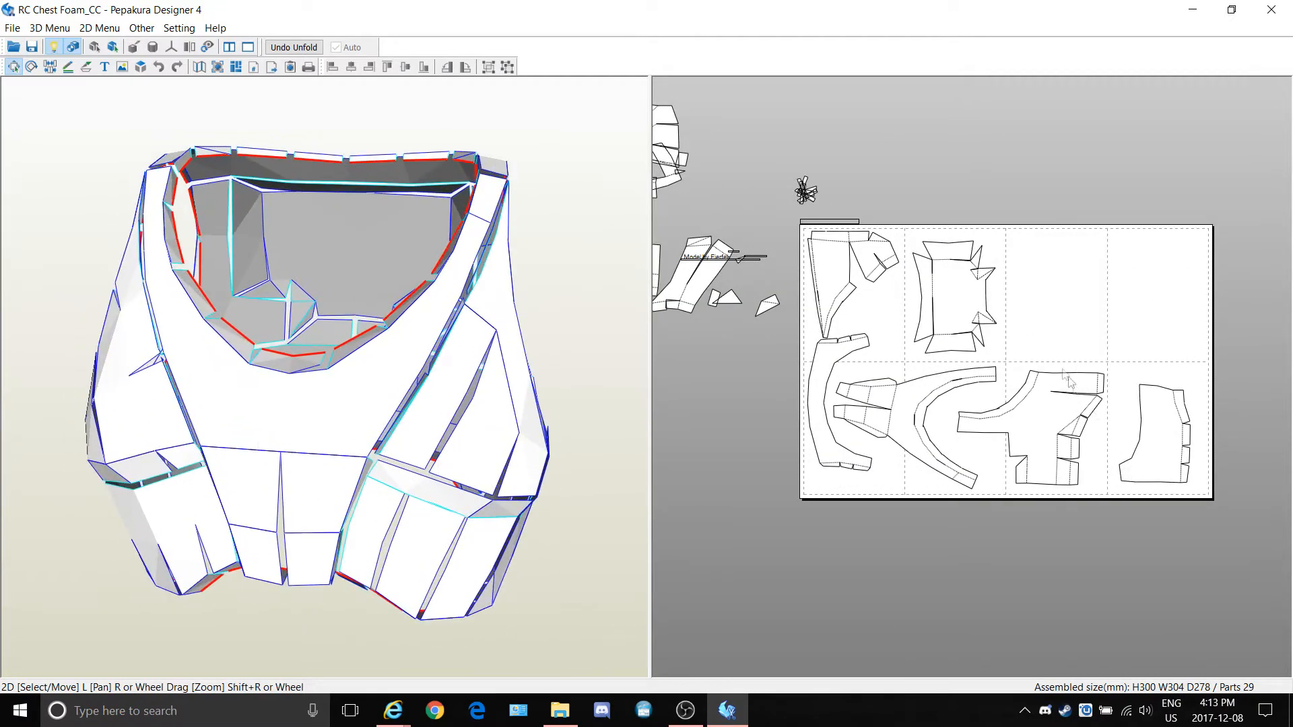
scroll(1033, 346, up, 2)
scroll(1017, 281, down, 2)
right_drag(1017, 281, 1006, 376)
right_drag(292, 488, 386, 385)
drag(388, 390, 312, 484)
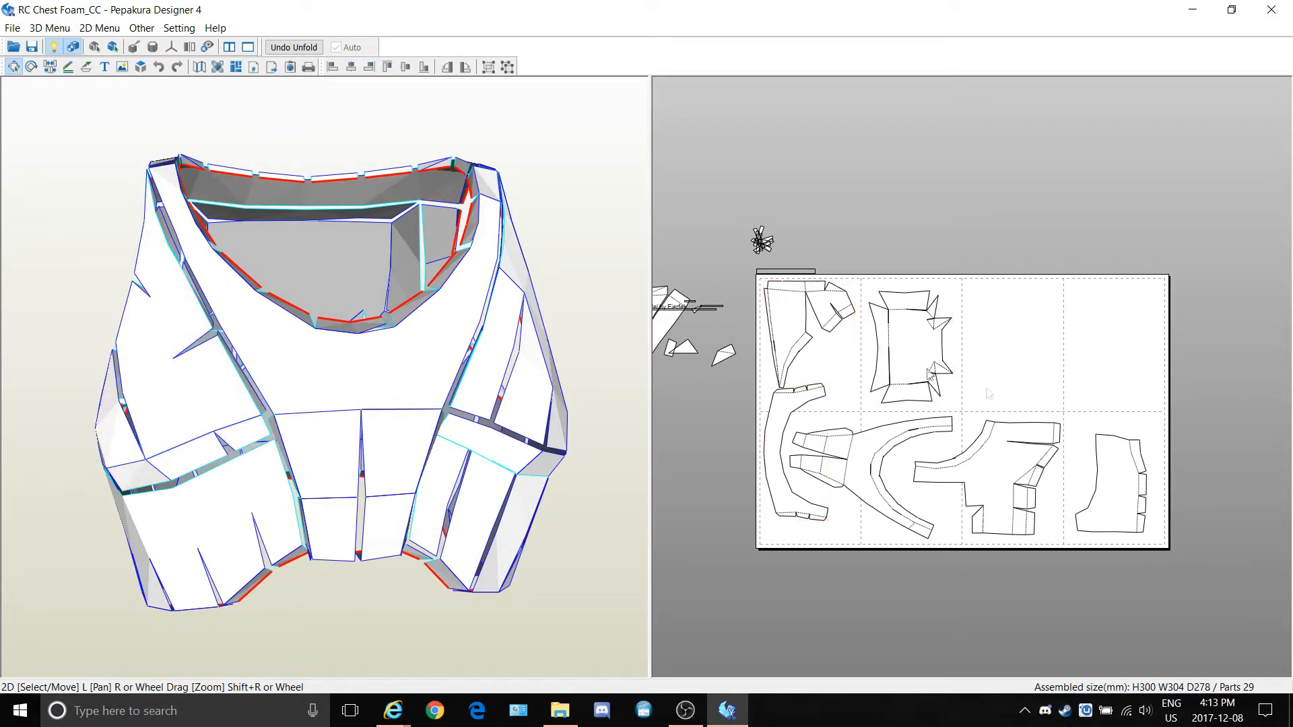
Shift the rectangular piece and the upper-left piece slightly on the 2D page, and select the two lower-right pieces
drag(1044, 396, 751, 283)
mouse_move(912, 358)
mouse_down()
mouse_move(922, 341)
mouse_move(914, 350)
mouse_up()
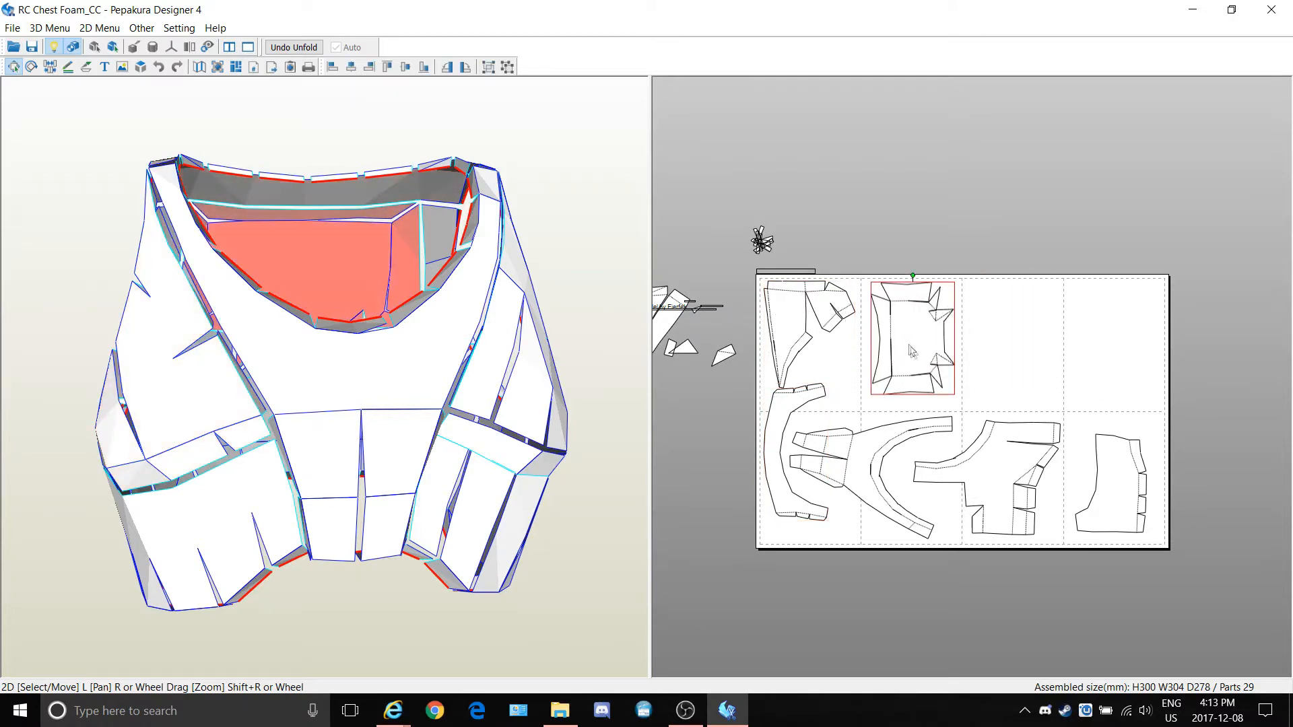
drag(1039, 355, 757, 295)
drag(778, 308, 757, 331)
drag(1017, 373, 1202, 579)
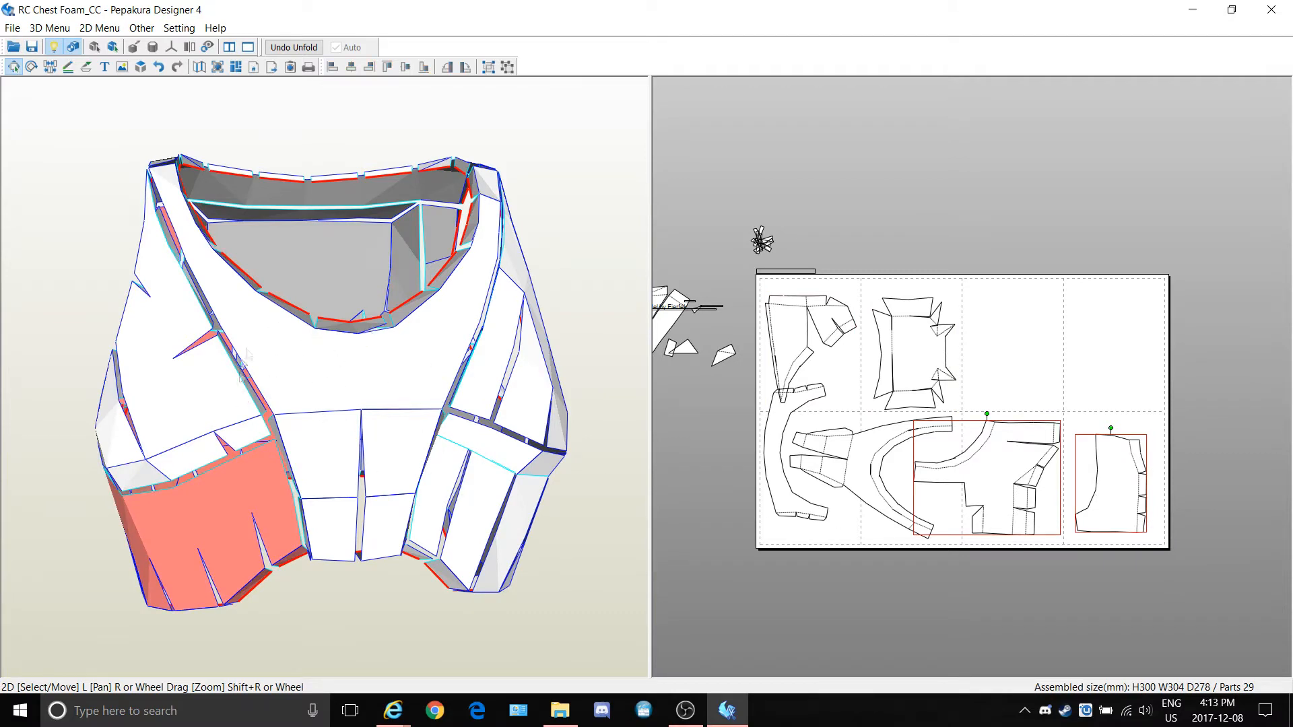
Match individual chest pieces between the 3D model and the 2D page by selecting them and viewing the model from an angle
click(389, 396)
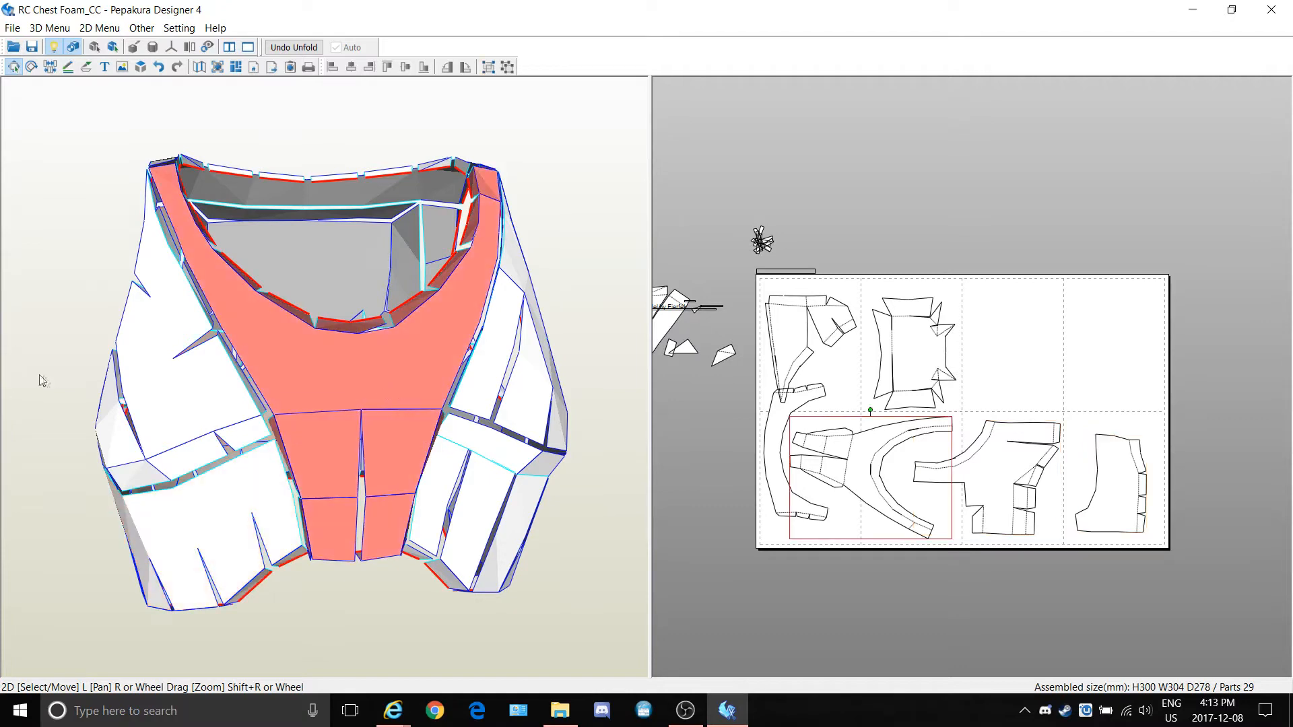
click(222, 400)
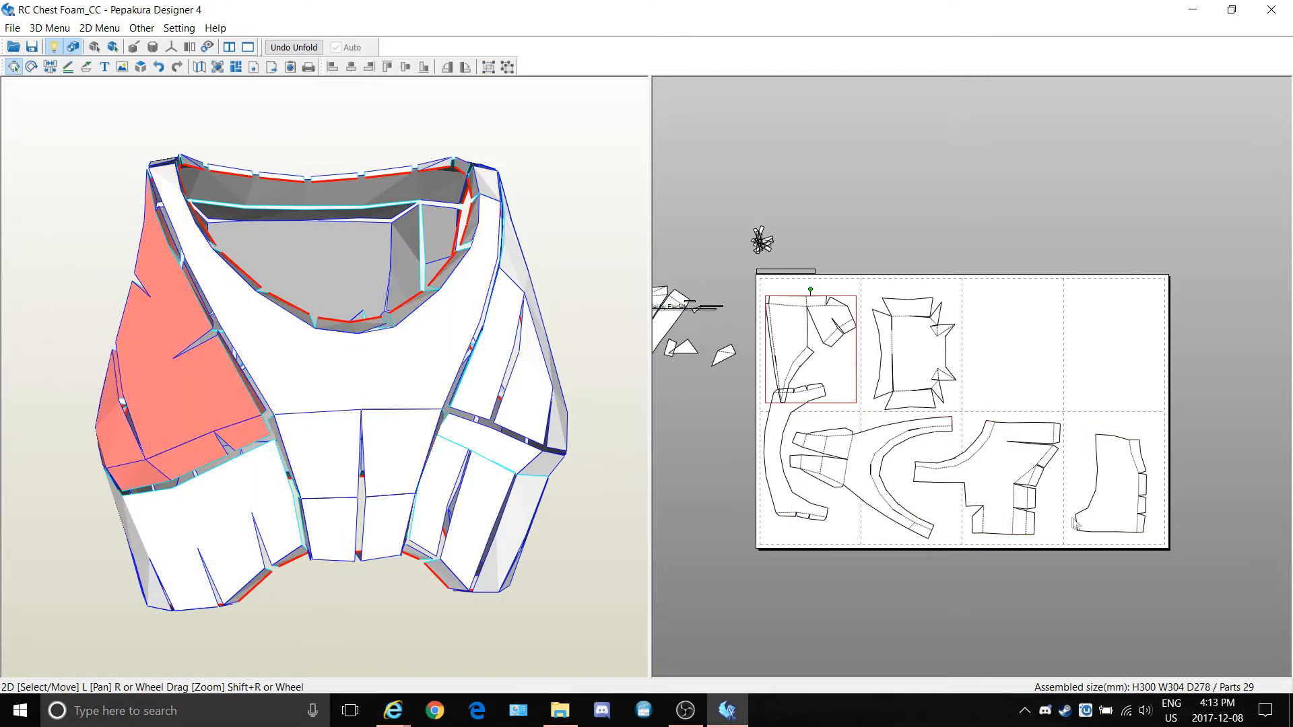
click(211, 537)
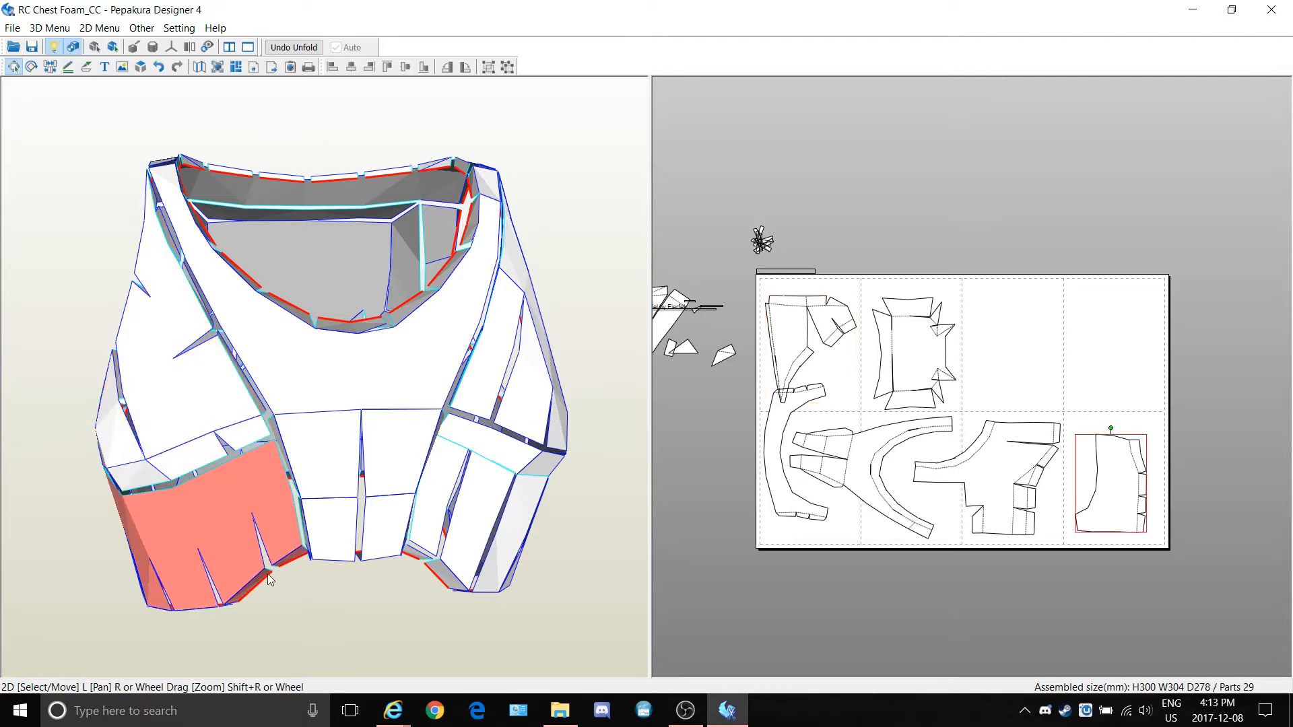
drag(1207, 602, 804, 413)
right_drag(483, 494, 357, 555)
drag(356, 559, 148, 479)
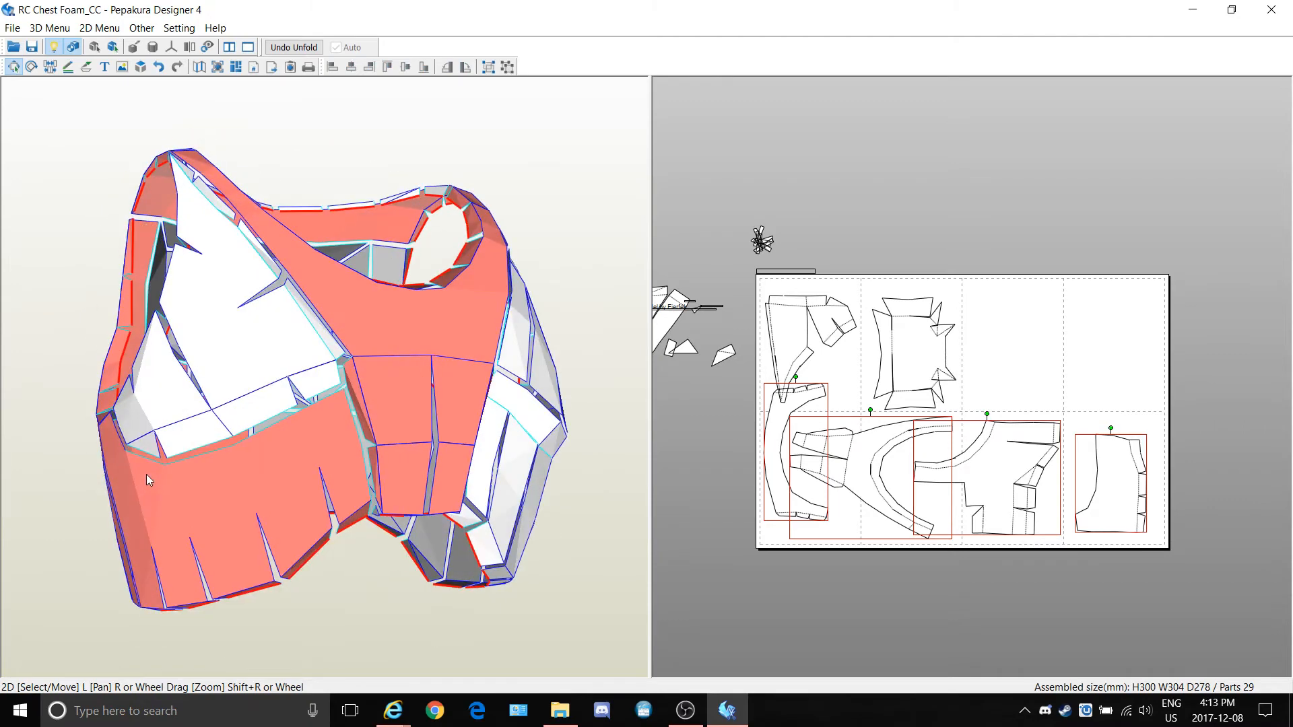
click(911, 579)
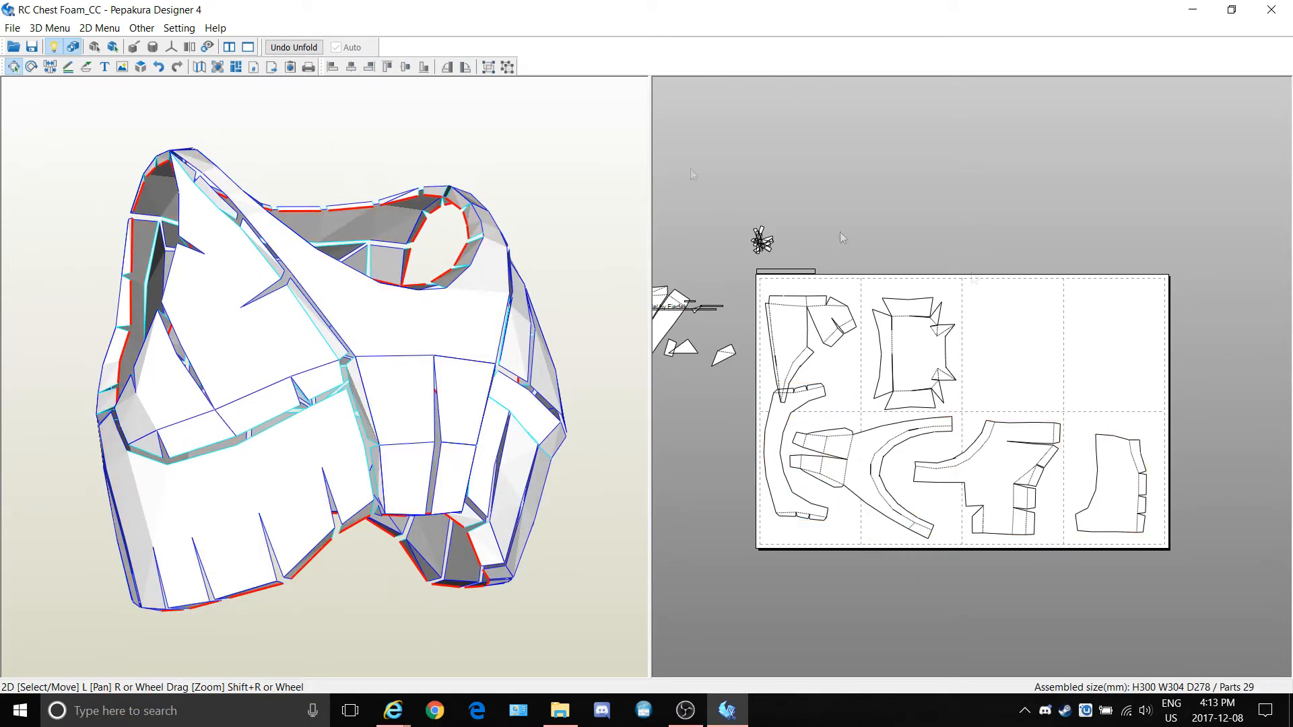
Set the paper size to A4 and nudge the rectangular piece within its page cell
click(12, 28)
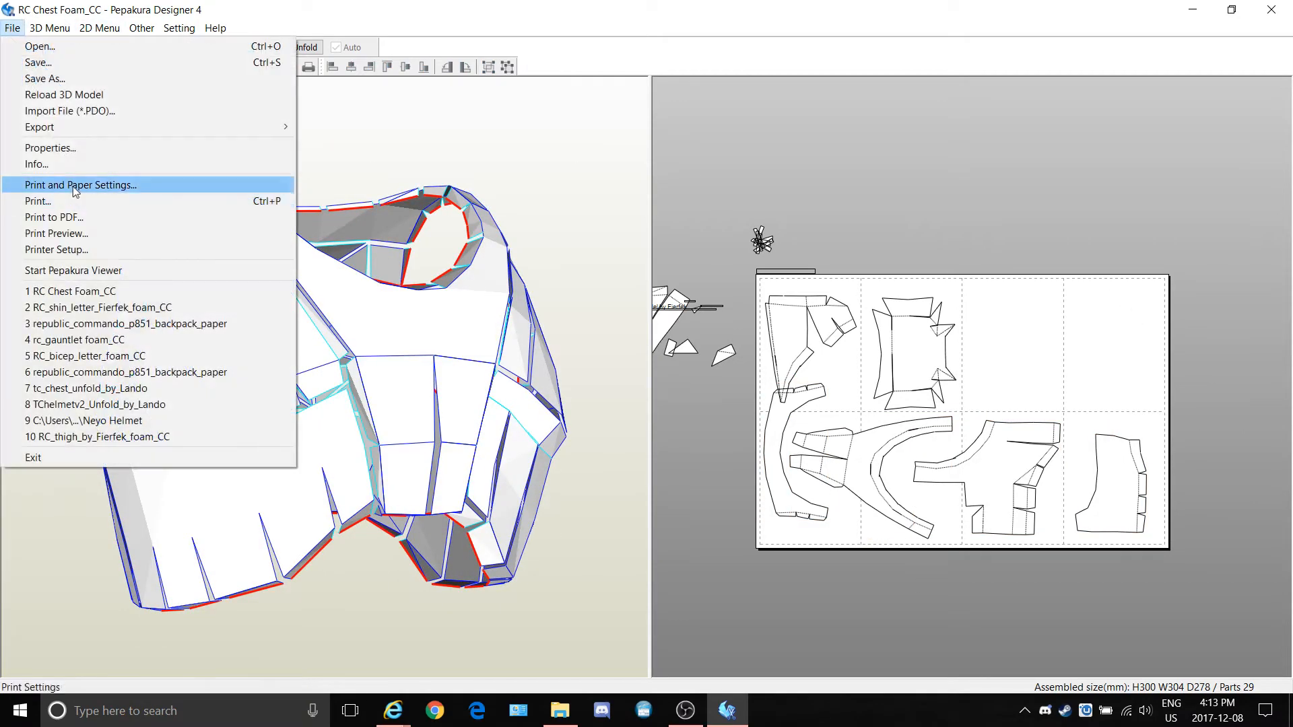
click(67, 184)
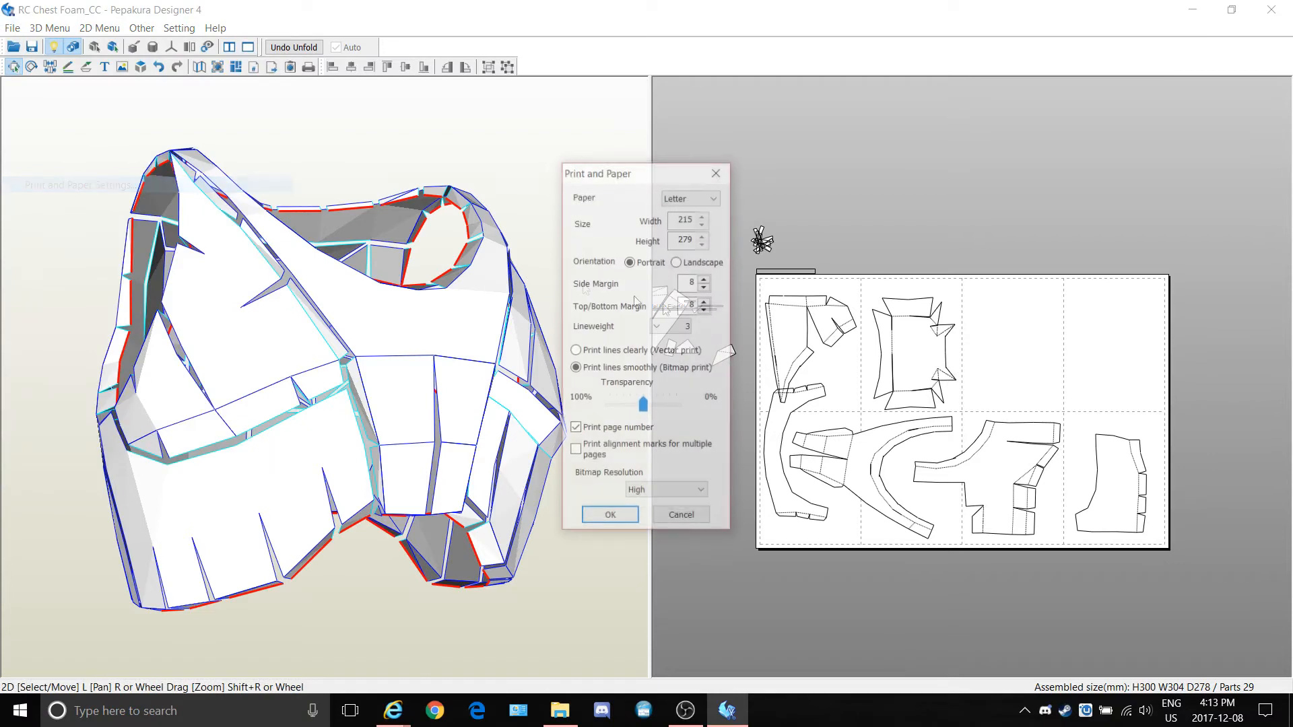
click(696, 200)
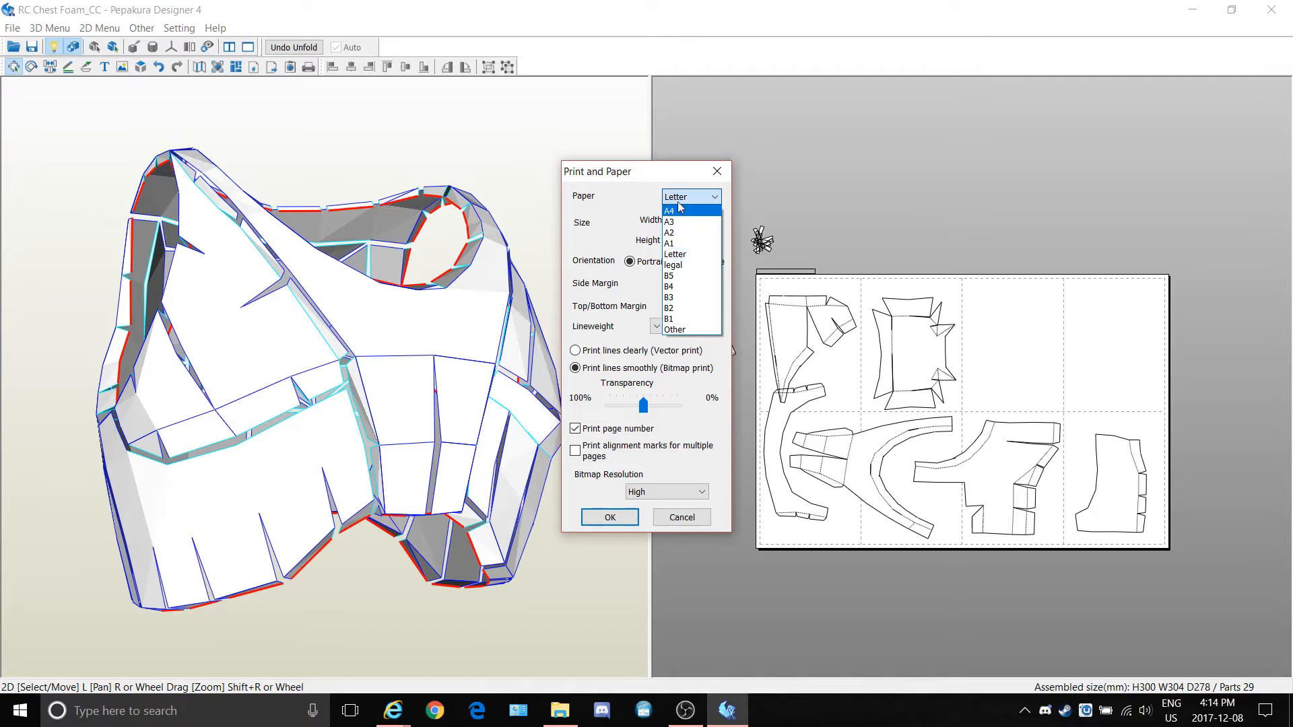
click(676, 212)
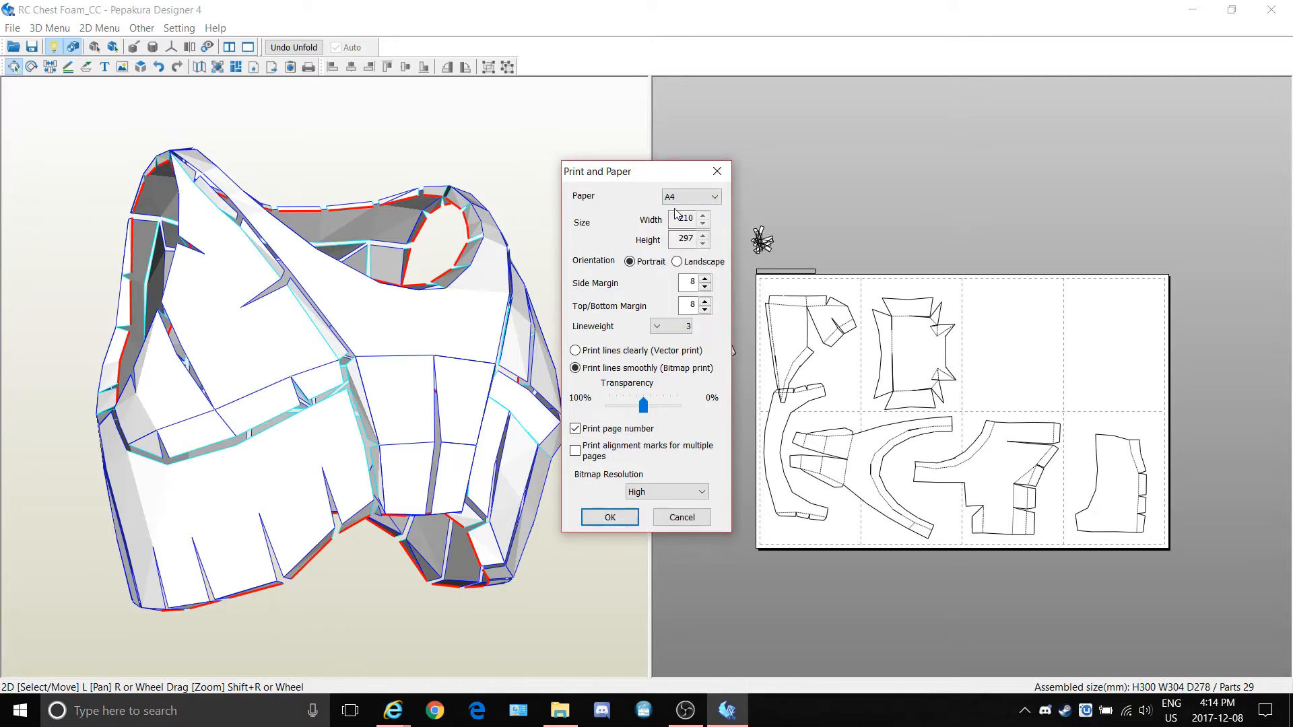
click(610, 517)
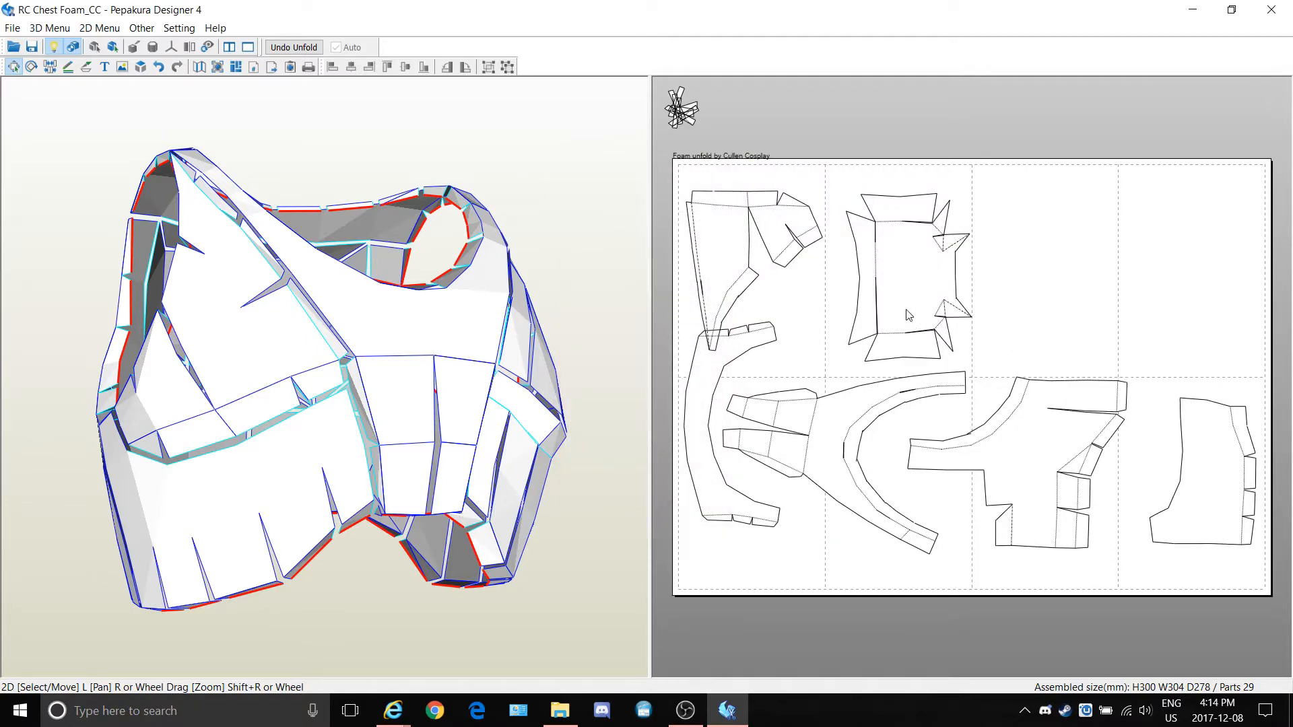
mouse_move(913, 305)
mouse_down()
mouse_move(895, 288)
mouse_move(902, 304)
mouse_up()
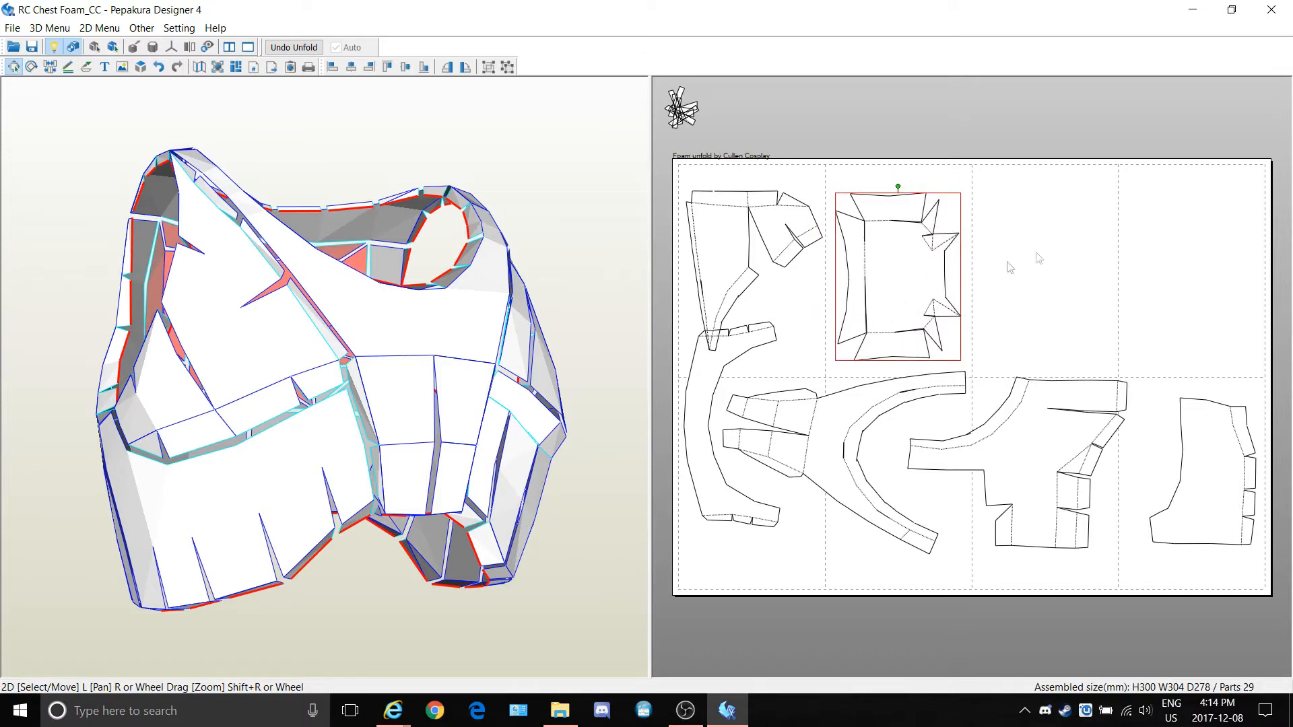
mouse_move(898, 258)
mouse_down()
mouse_move(913, 264)
mouse_move(899, 265)
mouse_up()
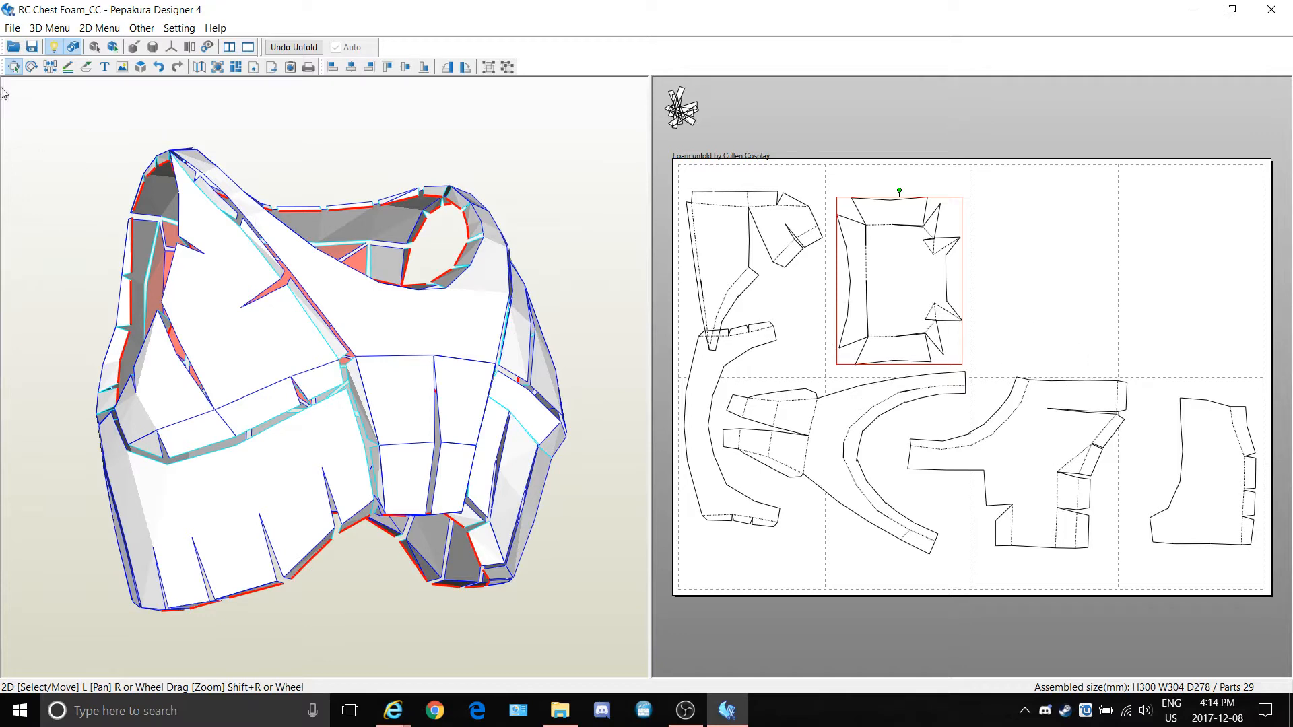
Set the paper size to Letter and reposition the rectangular piece inside the second page of the upper row
click(12, 27)
click(54, 184)
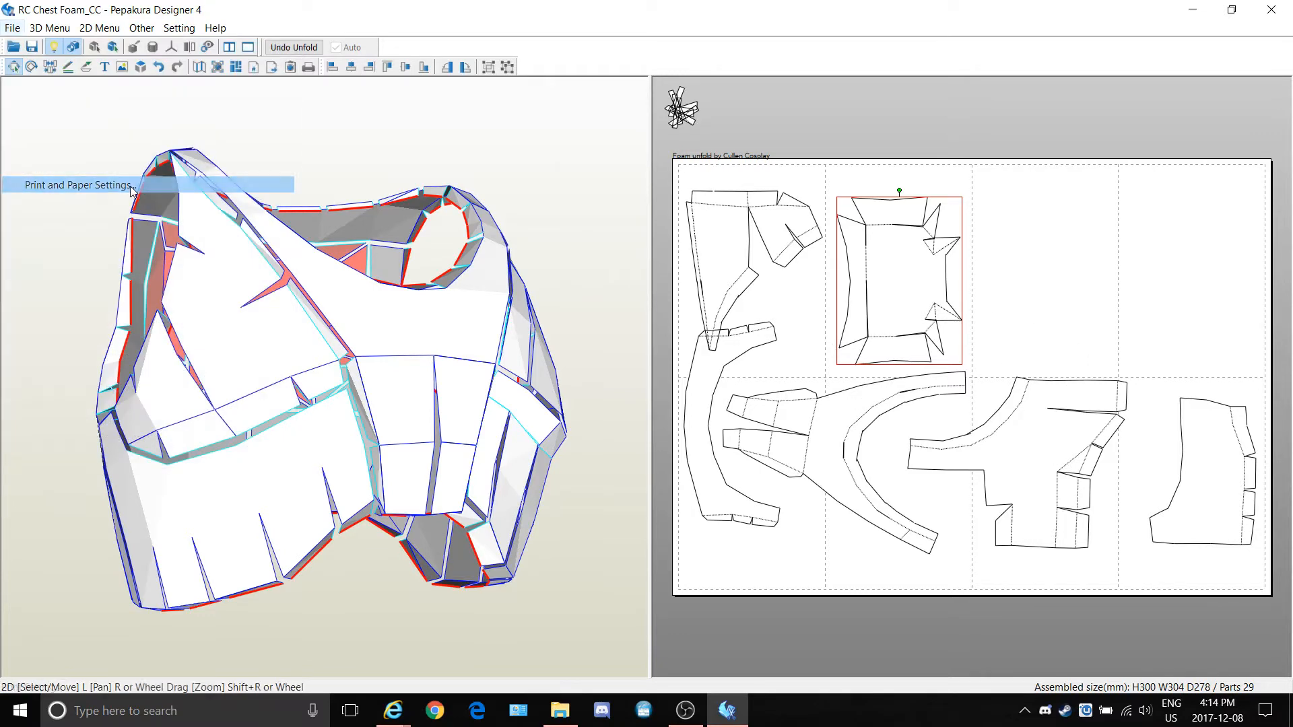
click(691, 197)
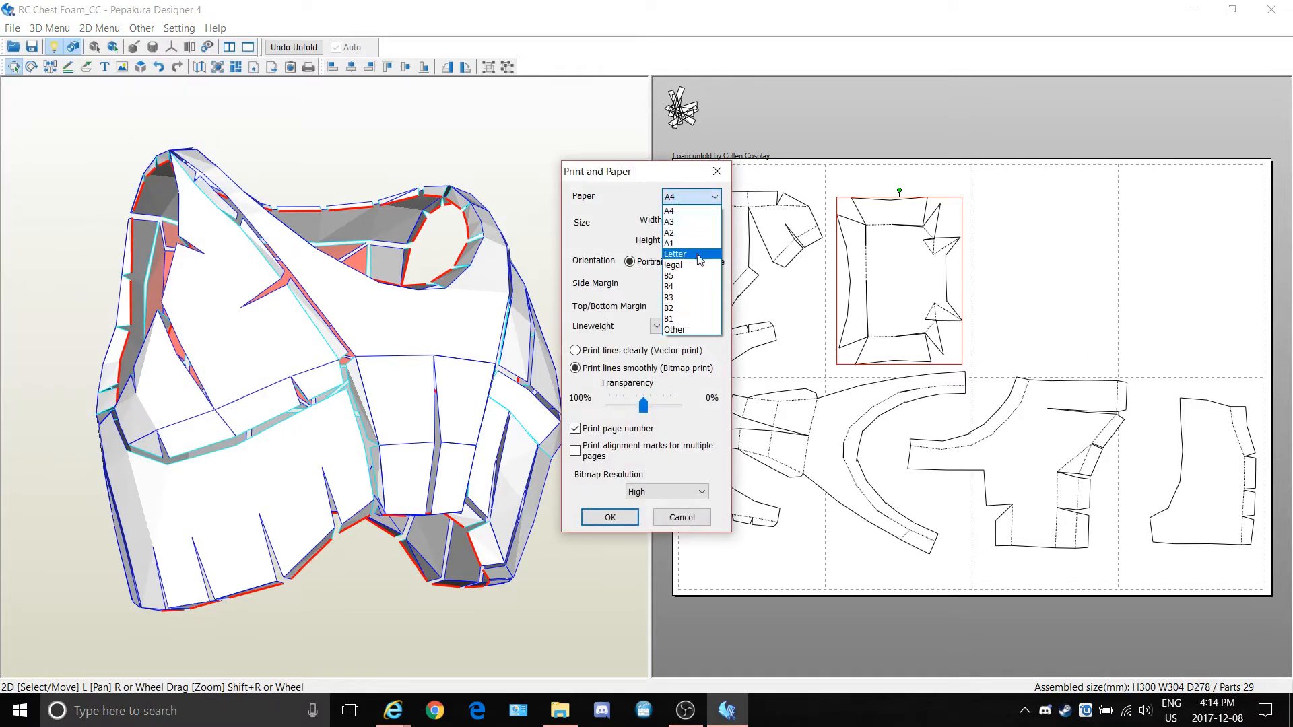
click(680, 256)
click(621, 523)
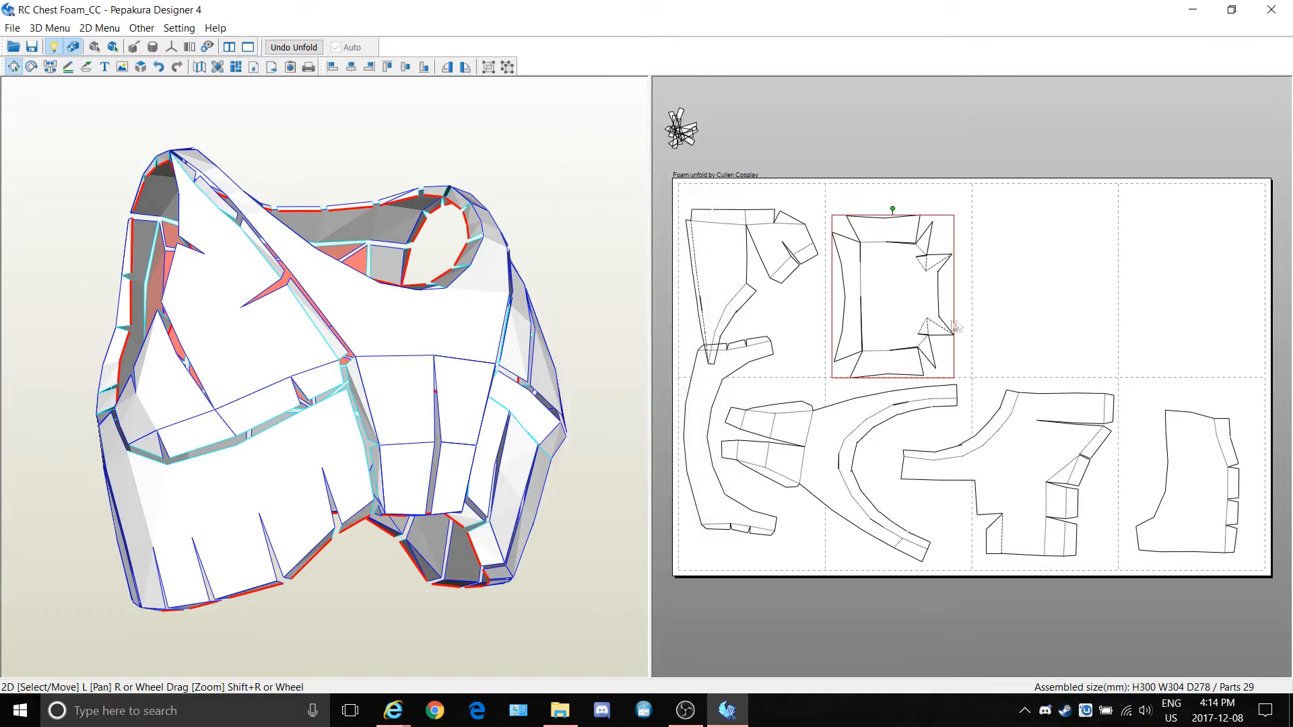
mouse_move(883, 317)
mouse_down()
mouse_move(890, 295)
mouse_move(897, 303)
mouse_up()
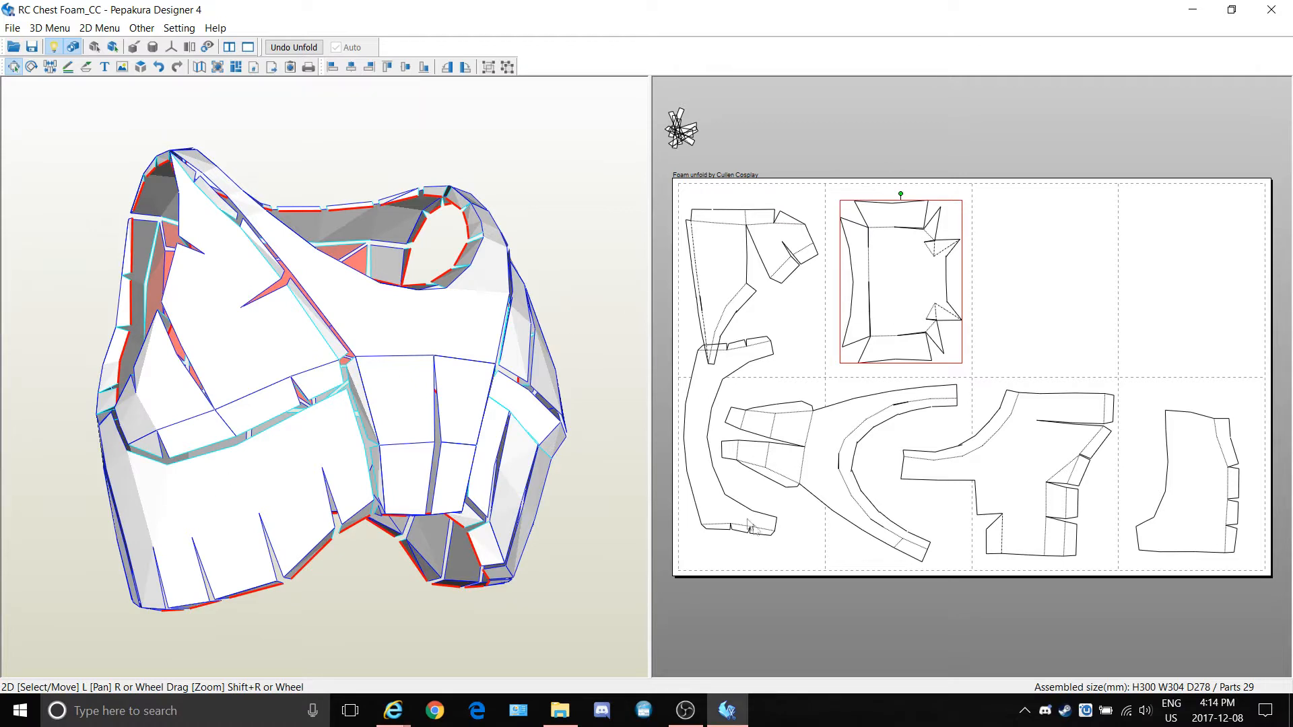
Choose the Select and Move mode and shift the rectangular piece slightly downward within its page
right_click(1016, 307)
right_click(905, 147)
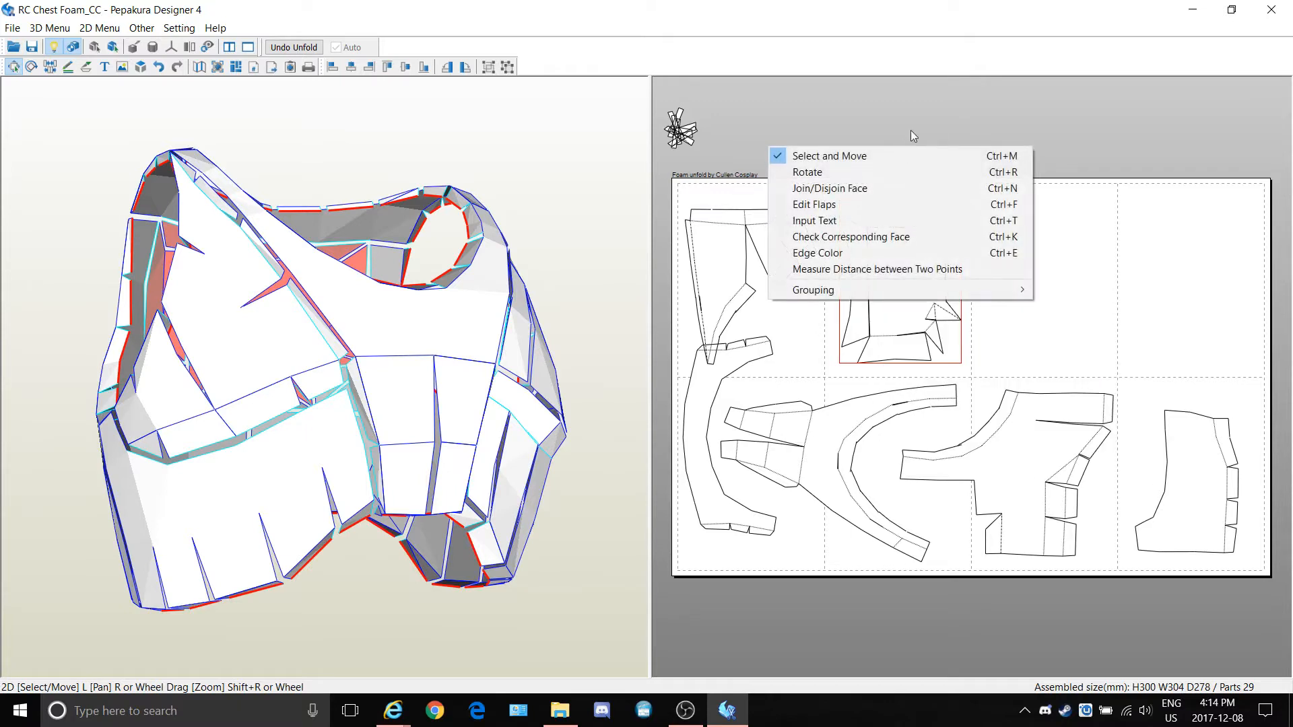
right_click(1071, 322)
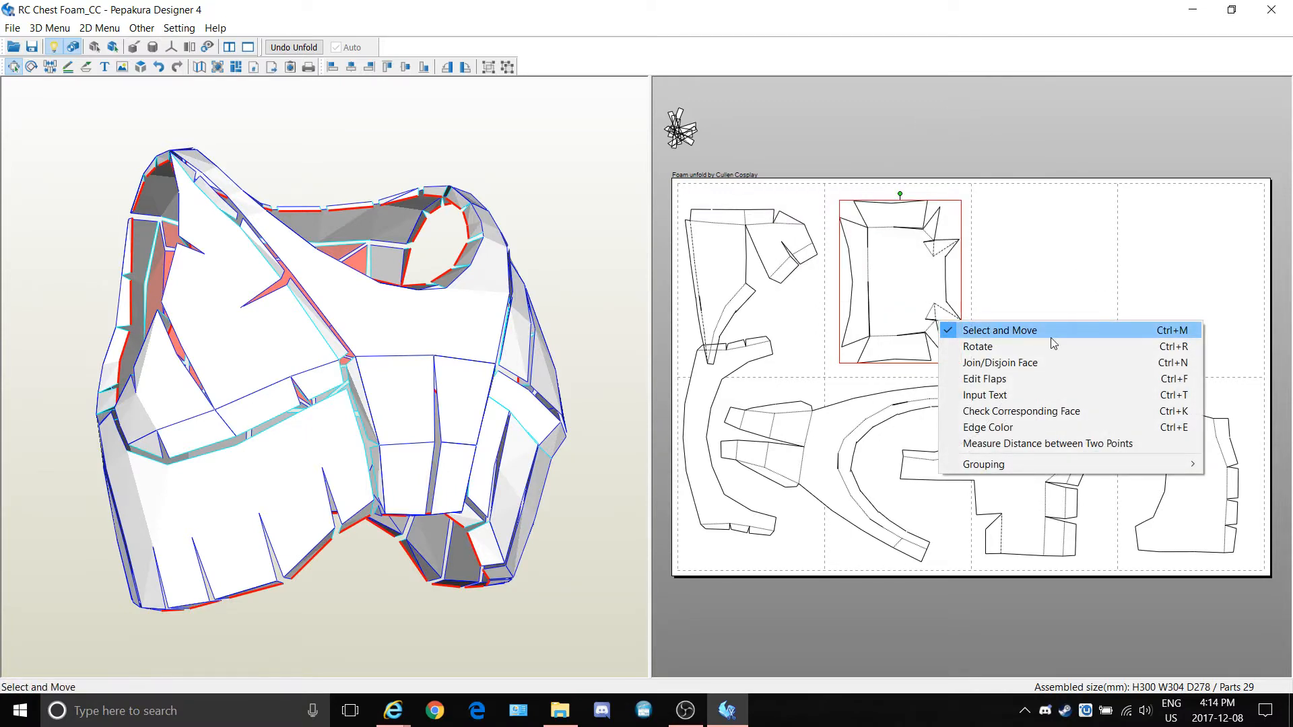
click(1051, 337)
click(887, 281)
mouse_move(885, 262)
mouse_down()
mouse_move(910, 293)
mouse_move(892, 277)
mouse_up()
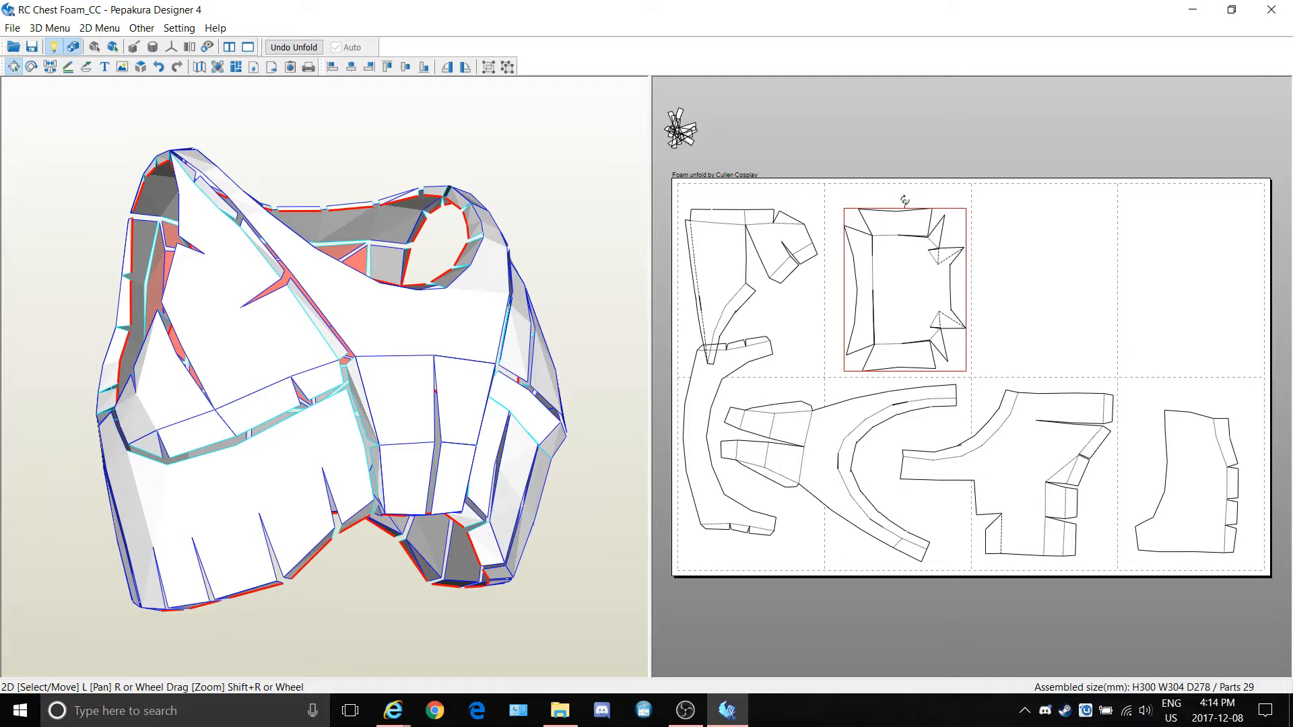
Turn the rectangular piece slightly with its rotation handle, and undo that rotation
drag(905, 200, 902, 247)
click(1086, 303)
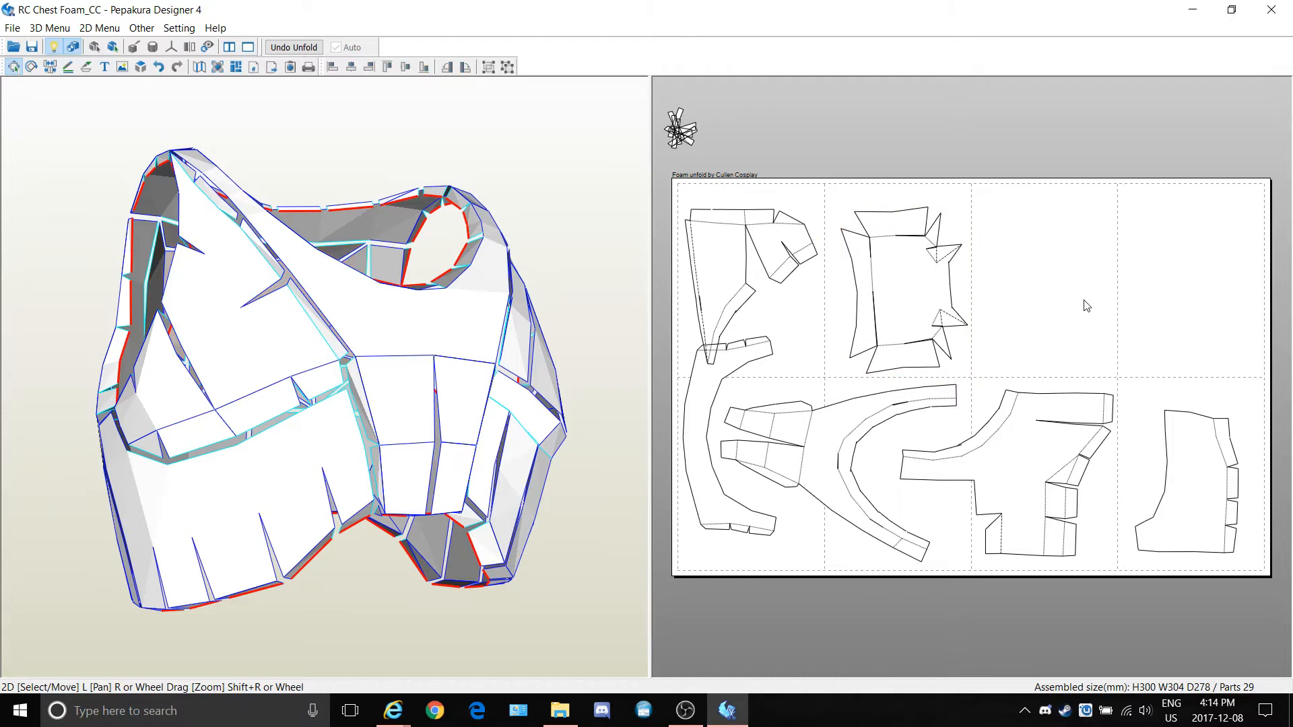
key(ctrl+z)
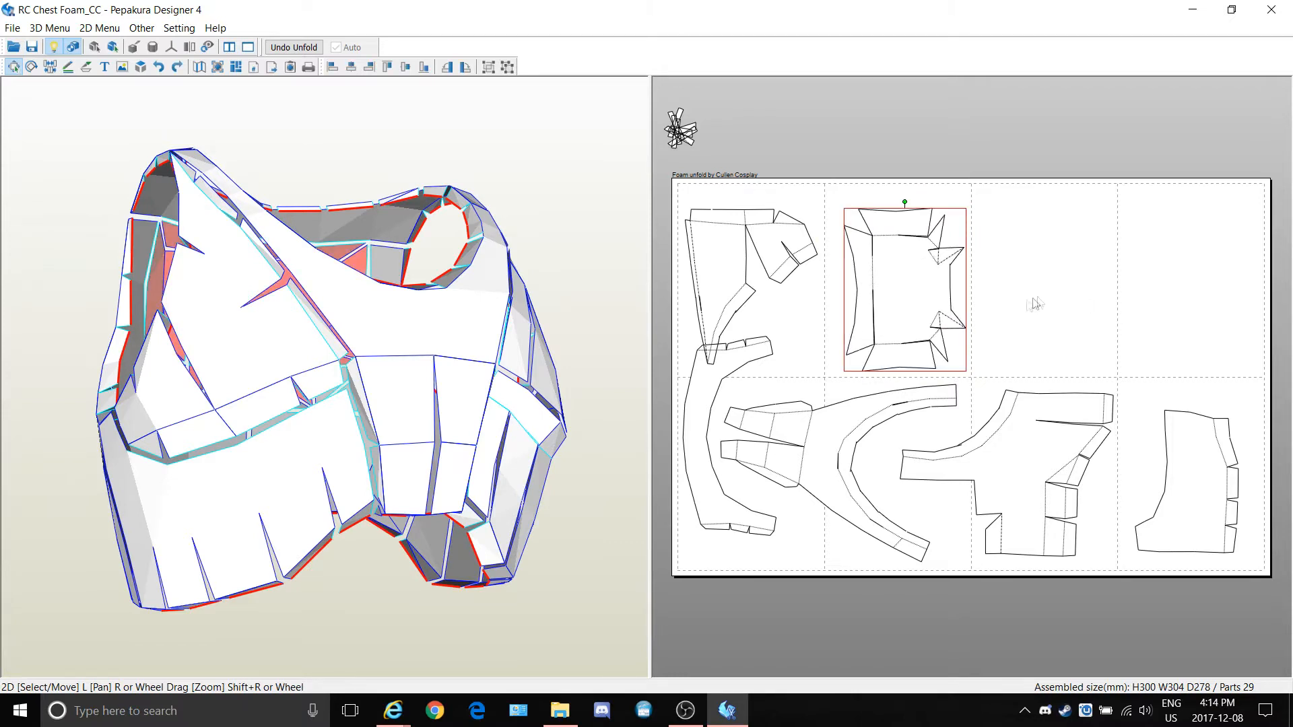
Try rotating the rectangular piece slightly about its lower-left corner in Rotate mode
right_click(1054, 276)
click(1056, 297)
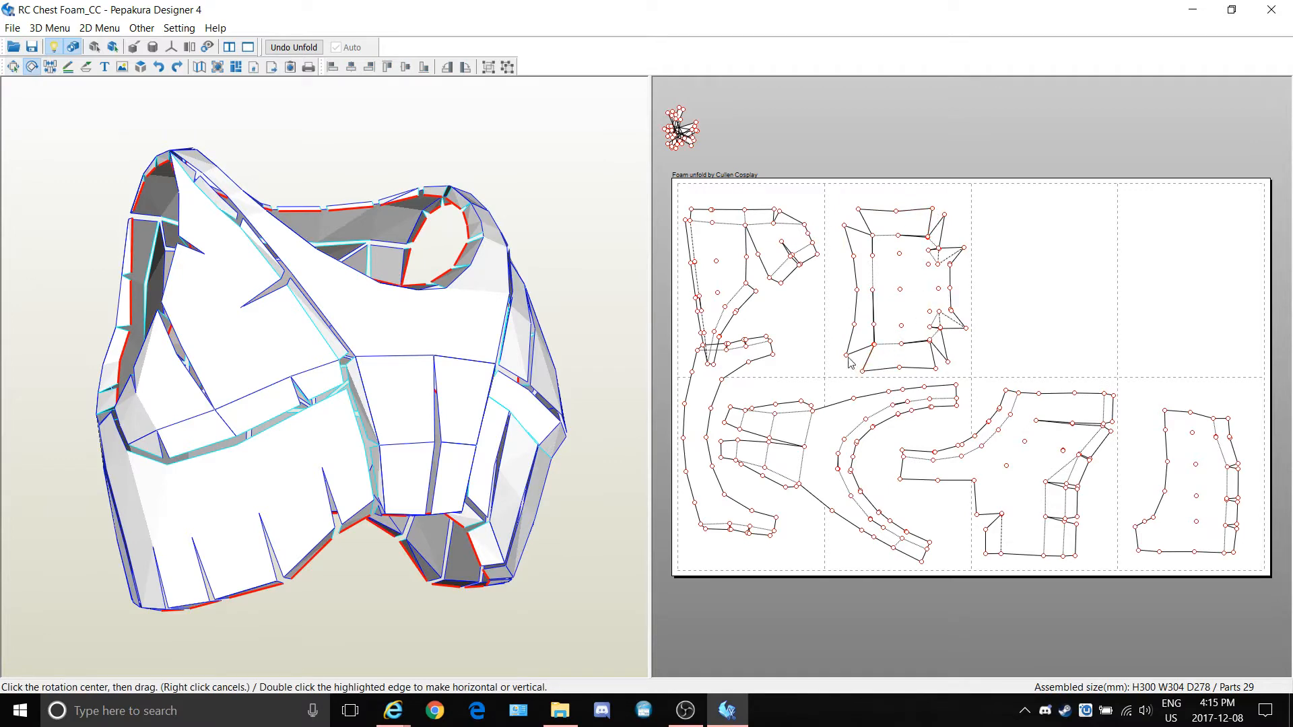
click(846, 355)
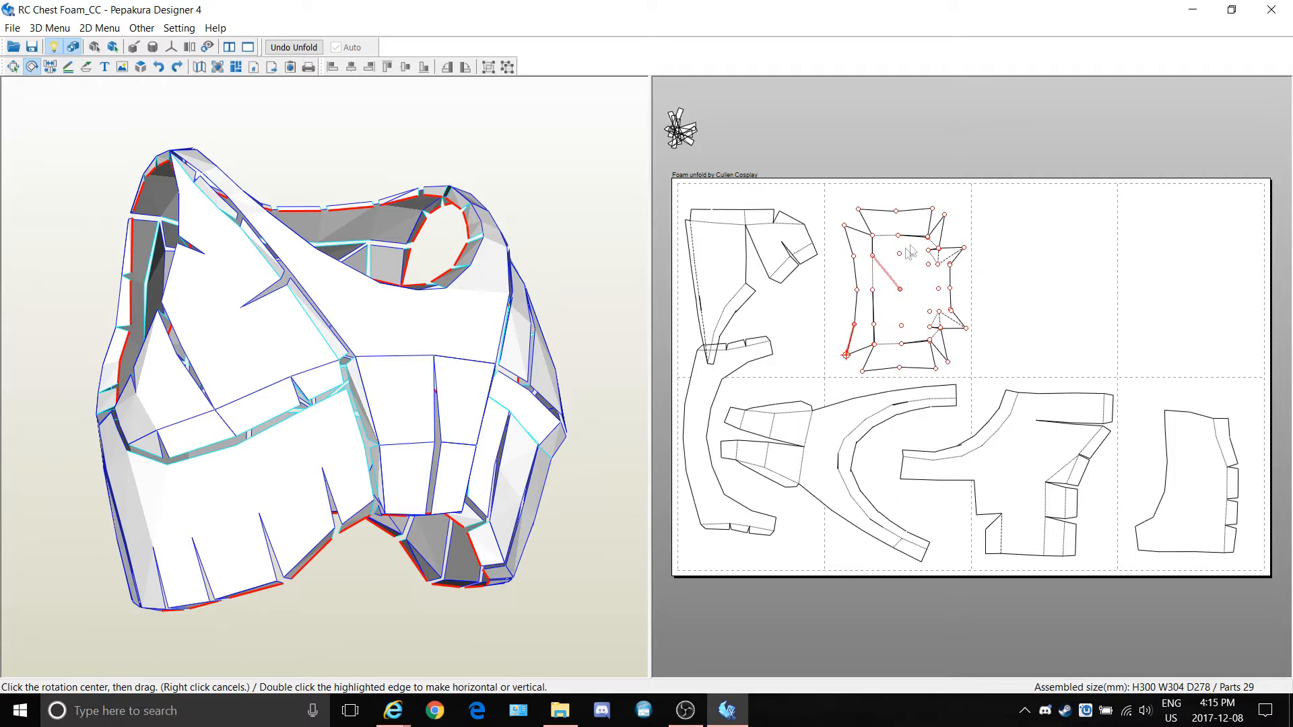
drag(933, 213, 887, 273)
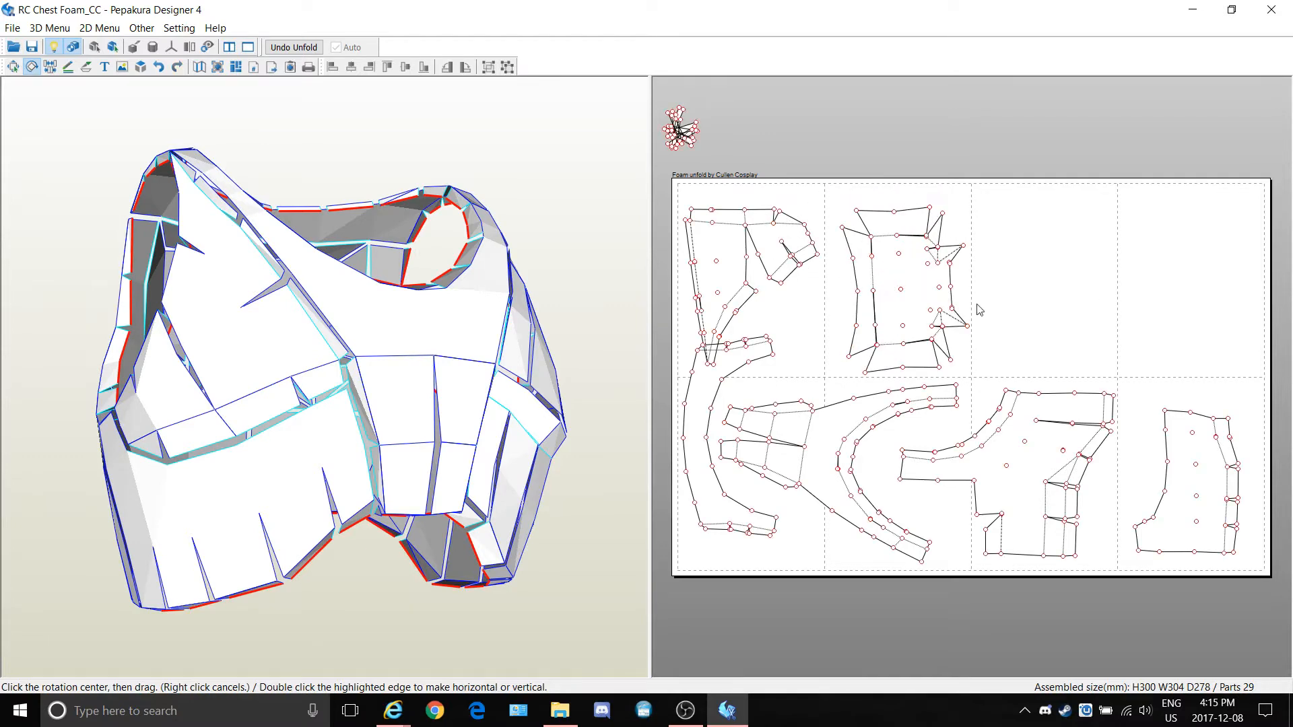
right_click(1009, 283)
click(1038, 241)
Move the curved strip fully into the lower-left page and the front chest piece to the empty upper-right pages
right_click(1040, 245)
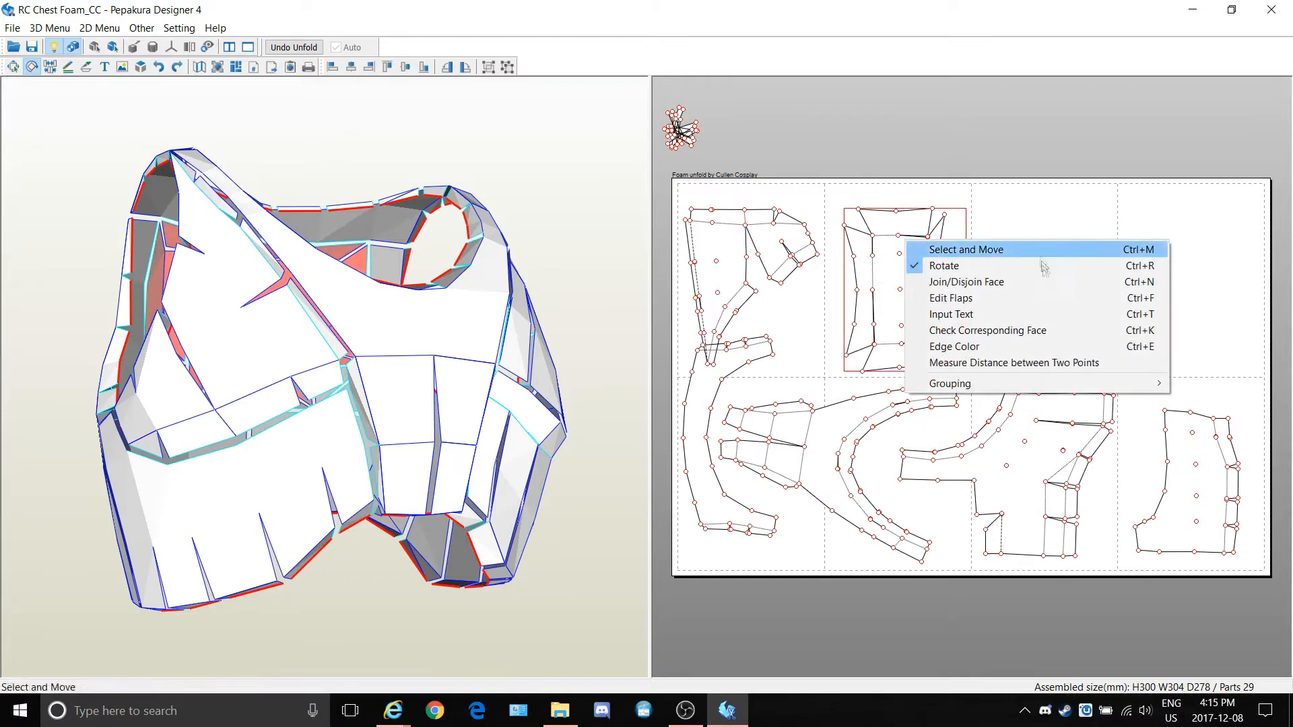
click(1045, 282)
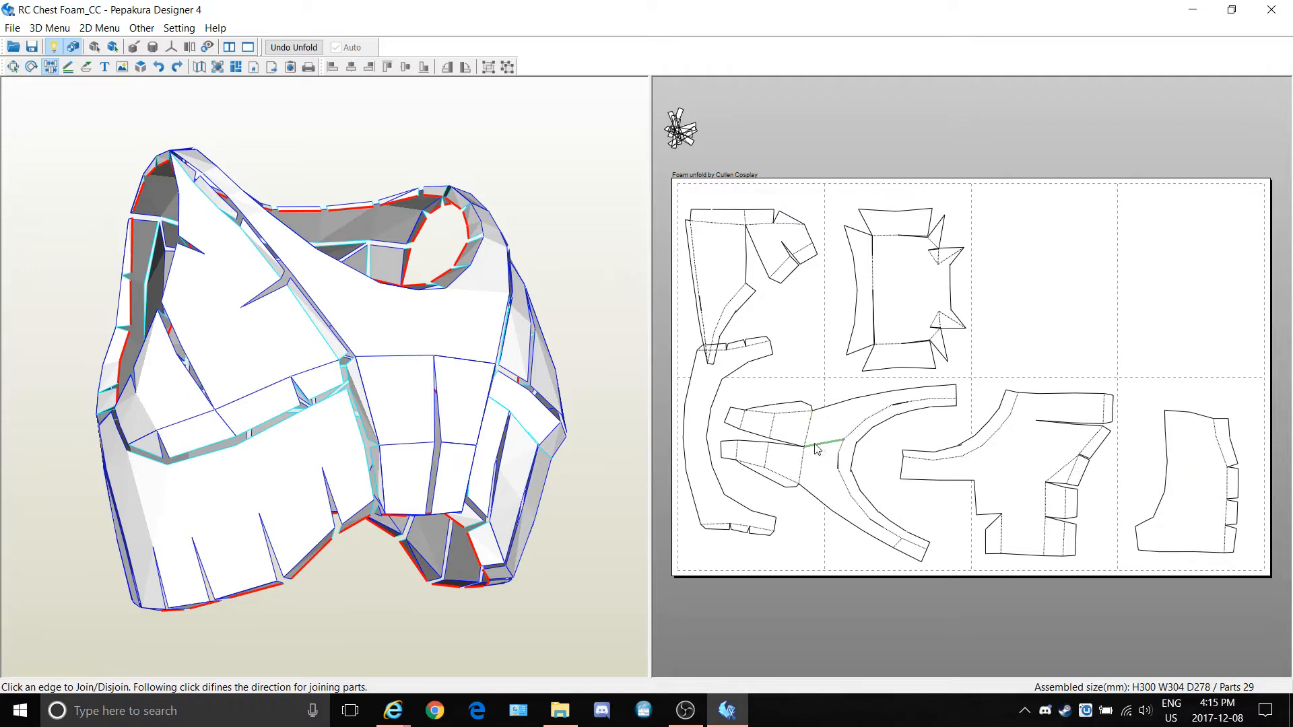
right_click(703, 423)
click(702, 417)
drag(702, 423, 700, 456)
drag(842, 404, 1105, 222)
drag(1082, 276, 1093, 276)
Split the curved strip in two at its middle edge with Join/Disjoin Face
right_click(775, 466)
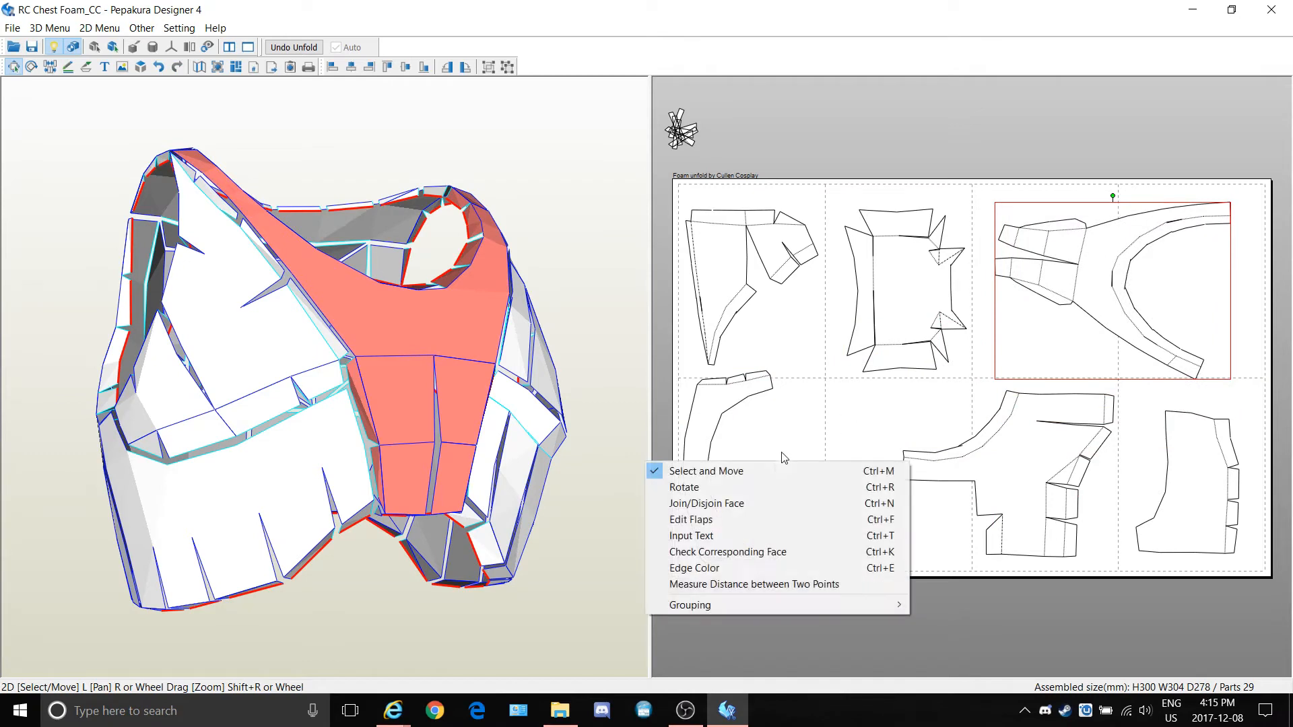
click(746, 504)
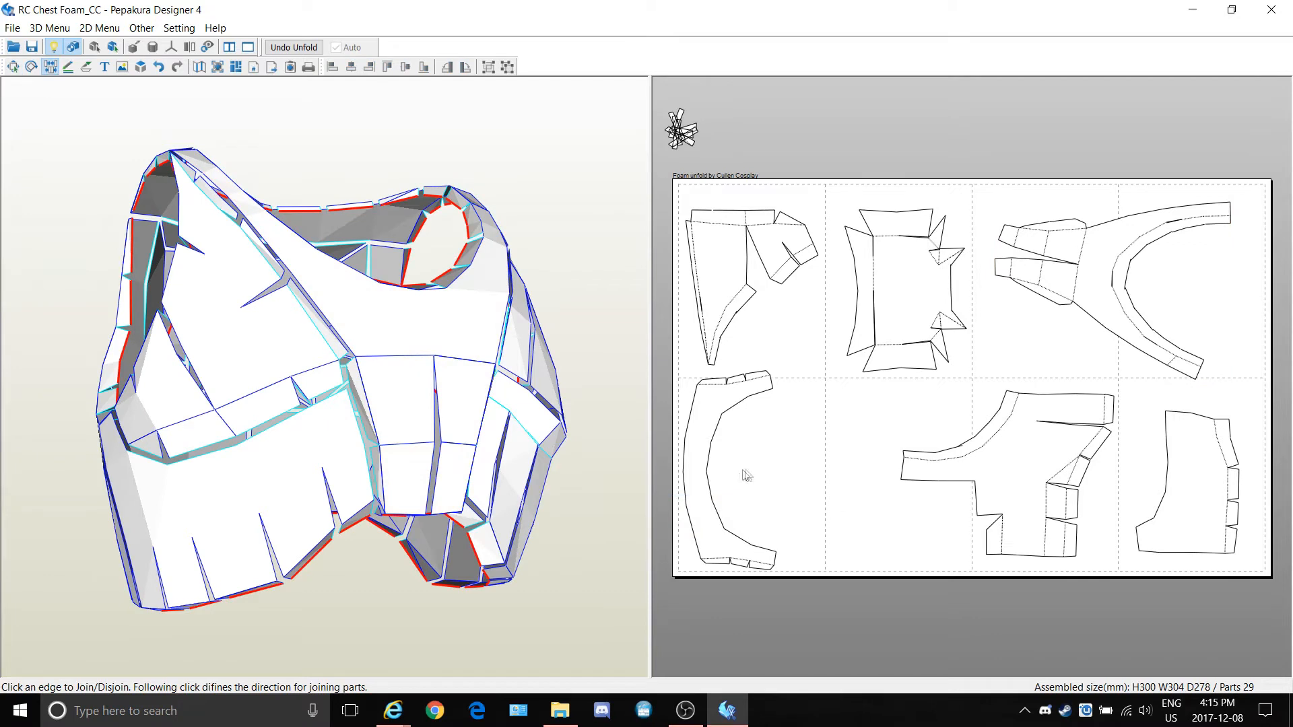
right_click(747, 470)
click(648, 441)
right_click(659, 438)
right_click(822, 441)
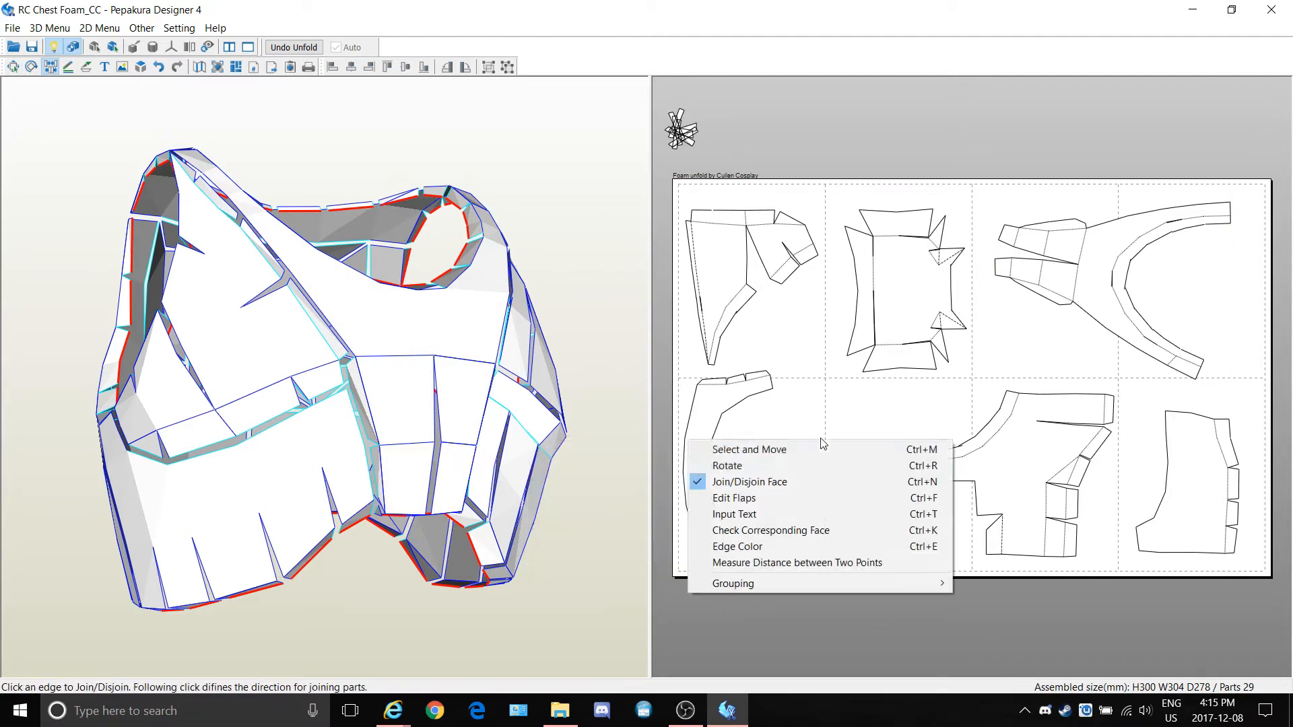
click(794, 483)
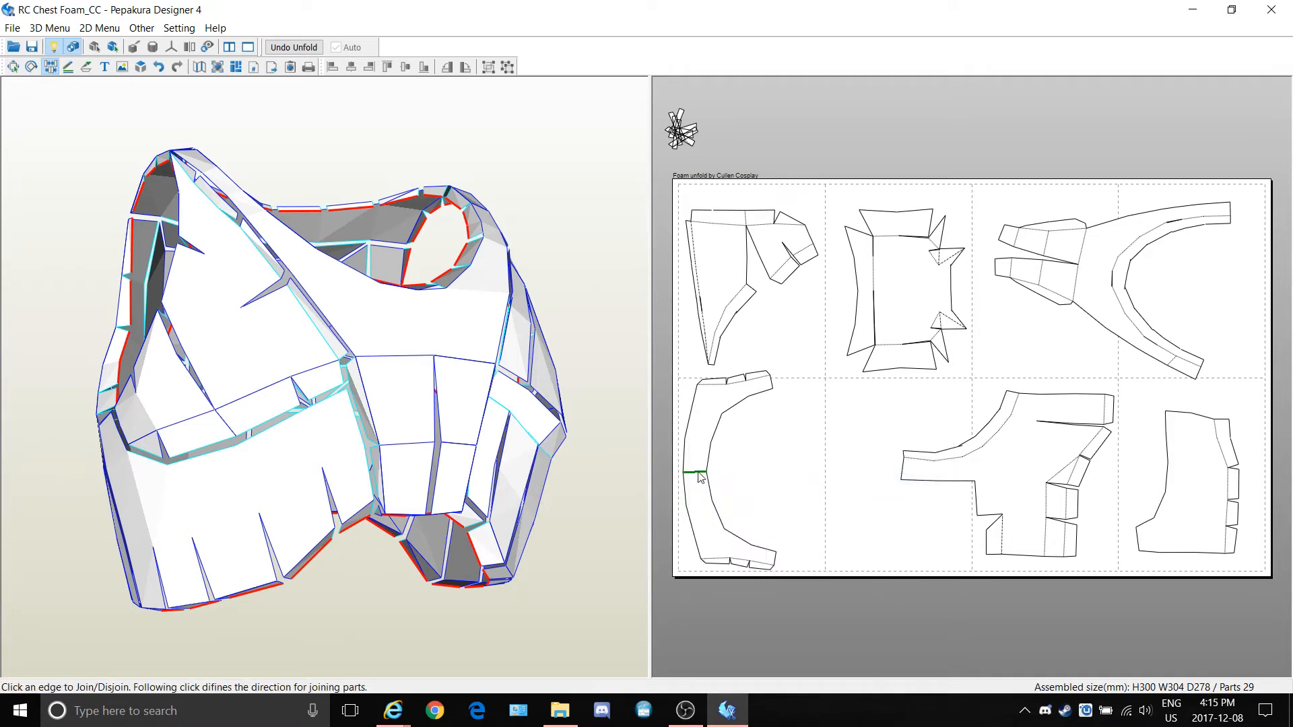
click(700, 477)
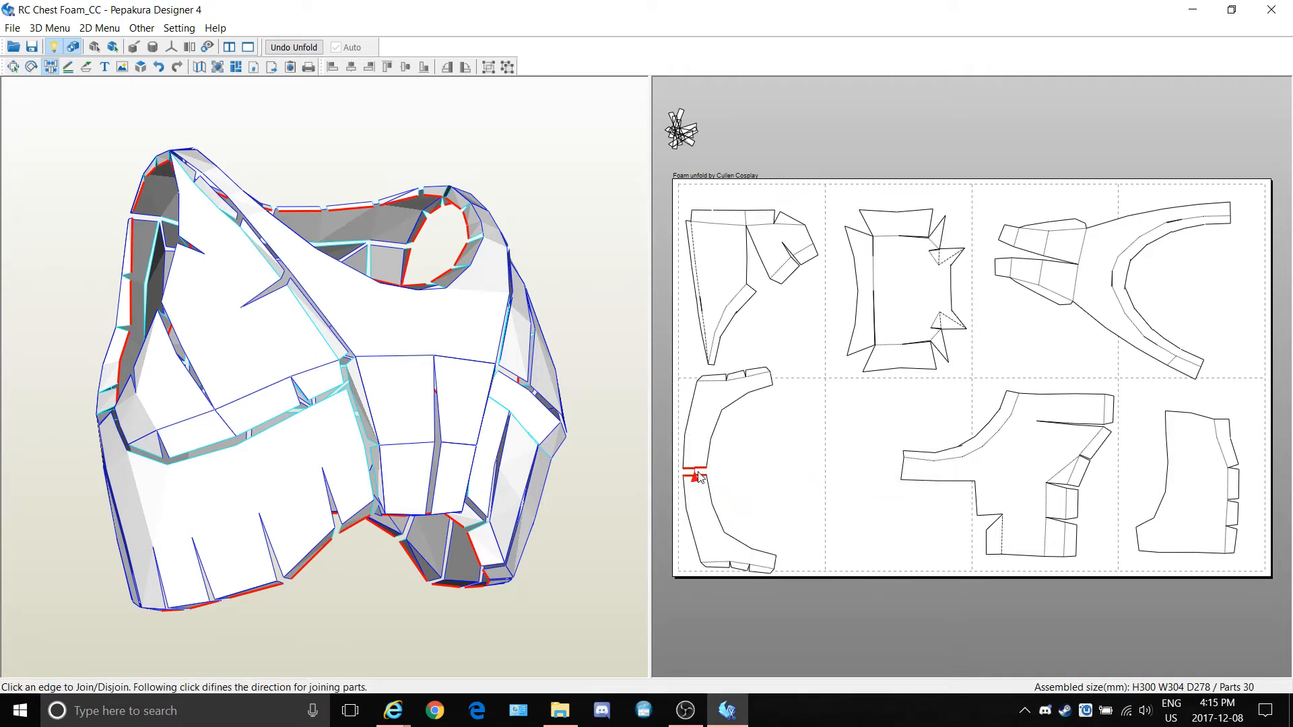
Return to Select and Move and rearrange the two strip halves so both fit inside the lower-left page
right_click(764, 471)
click(767, 476)
drag(699, 433, 741, 467)
drag(702, 513, 700, 499)
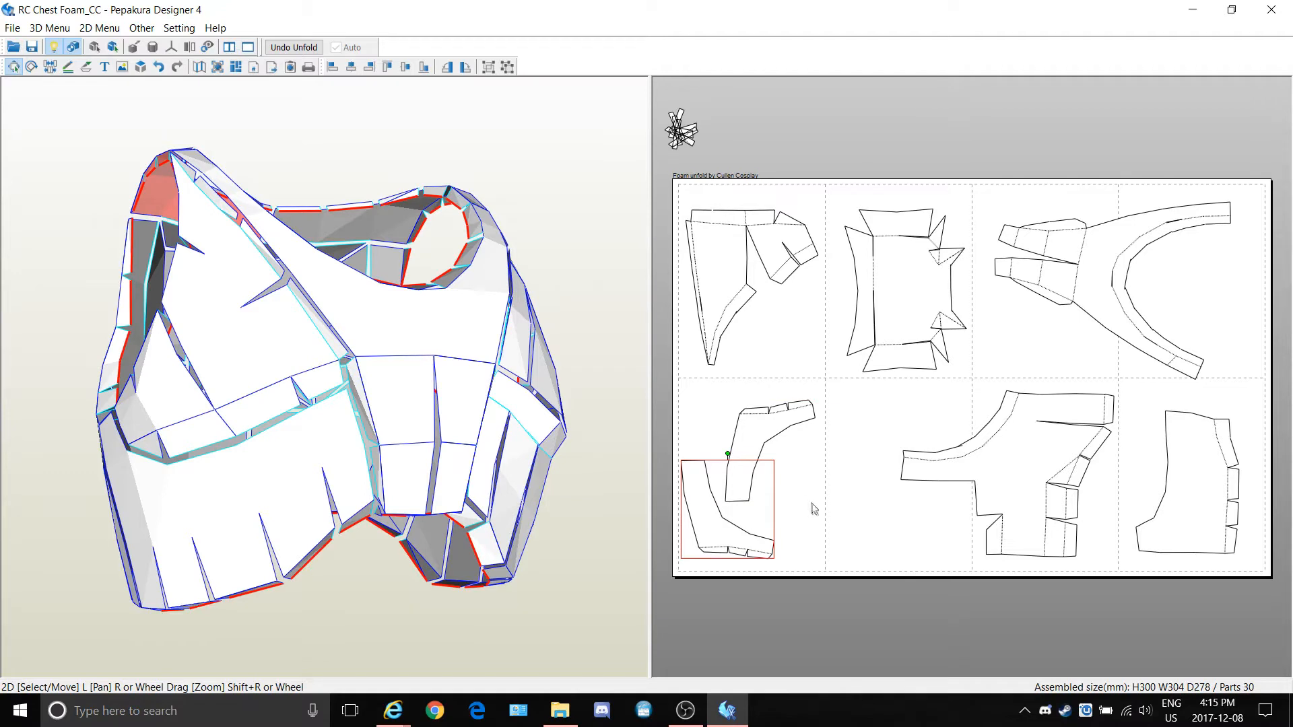
mouse_move(700, 509)
mouse_down()
mouse_move(735, 540)
mouse_move(686, 495)
mouse_move(703, 510)
mouse_up()
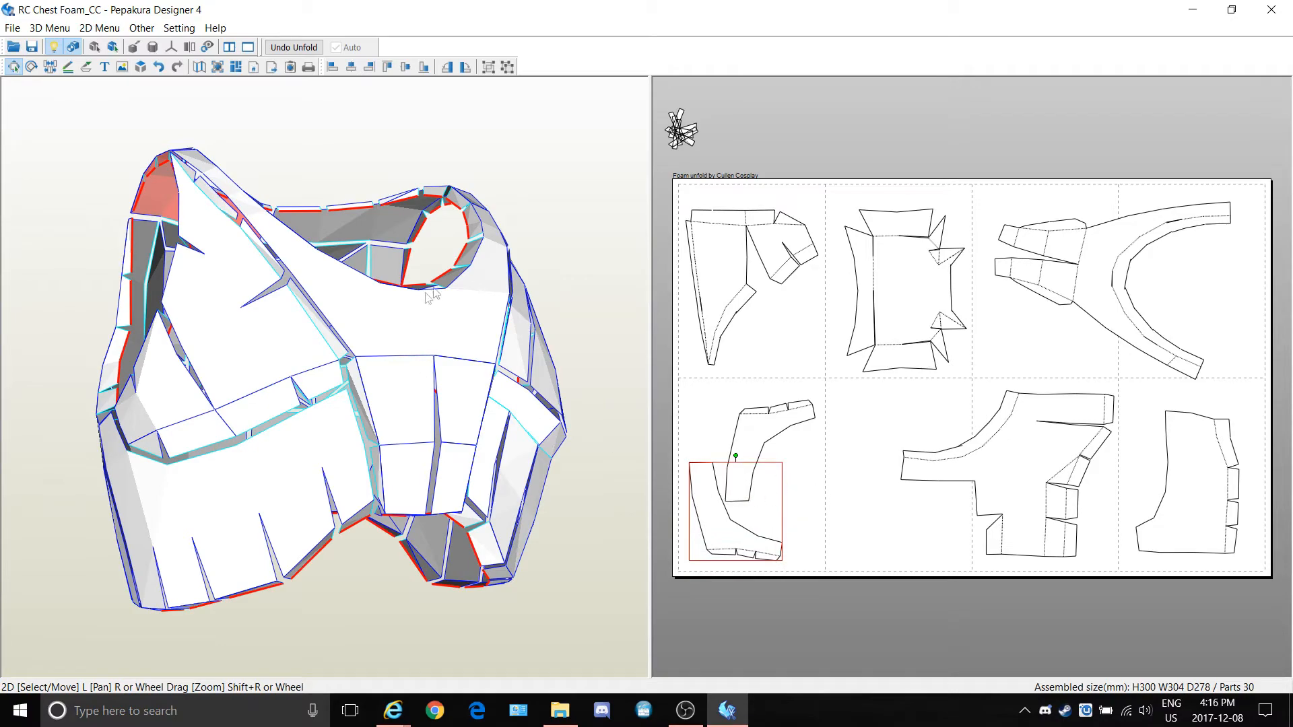
Examine where the selected strip half sits on the 3D chest model from the back and the front
drag(275, 271, 512, 357)
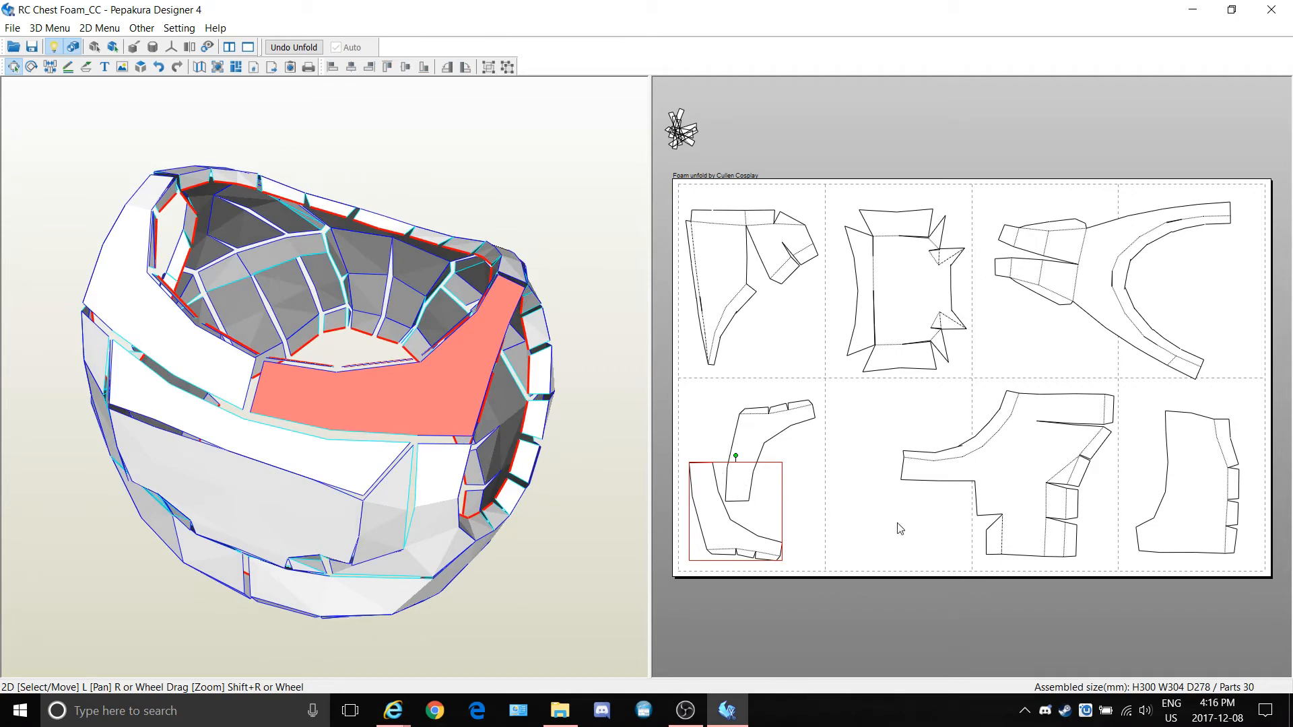
drag(533, 482, 341, 381)
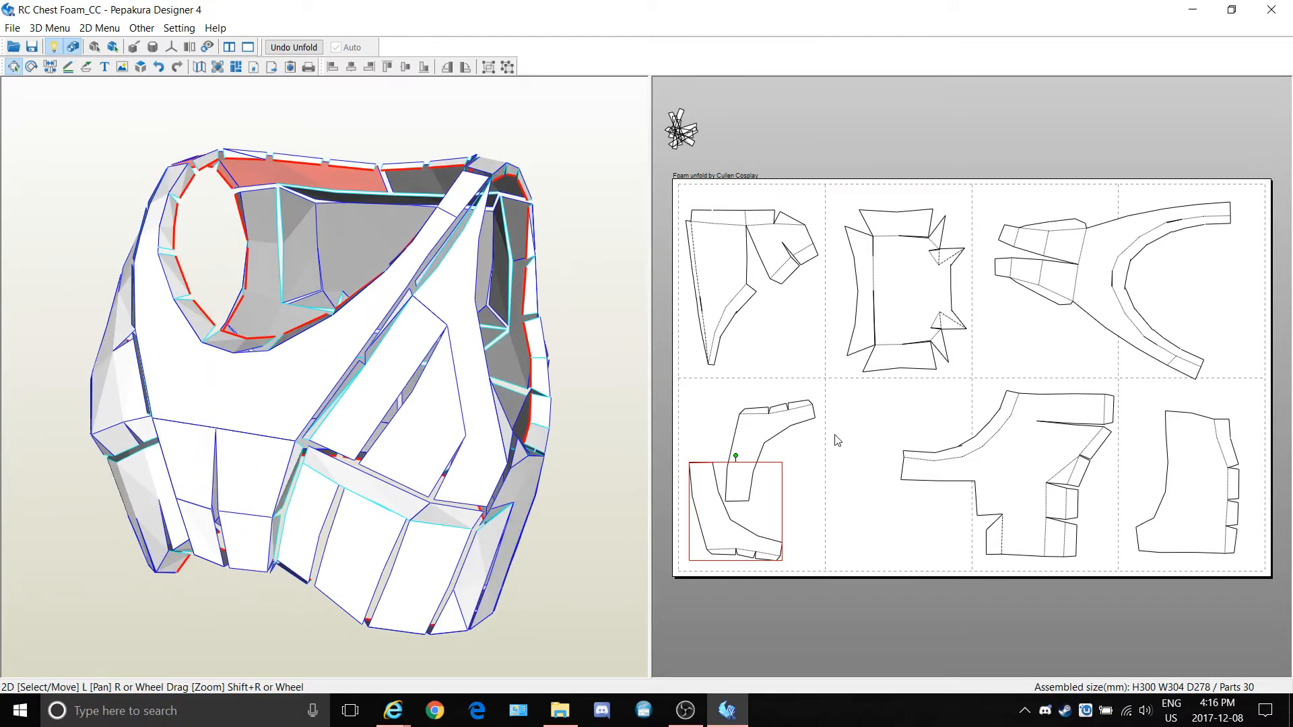
drag(525, 394, 403, 318)
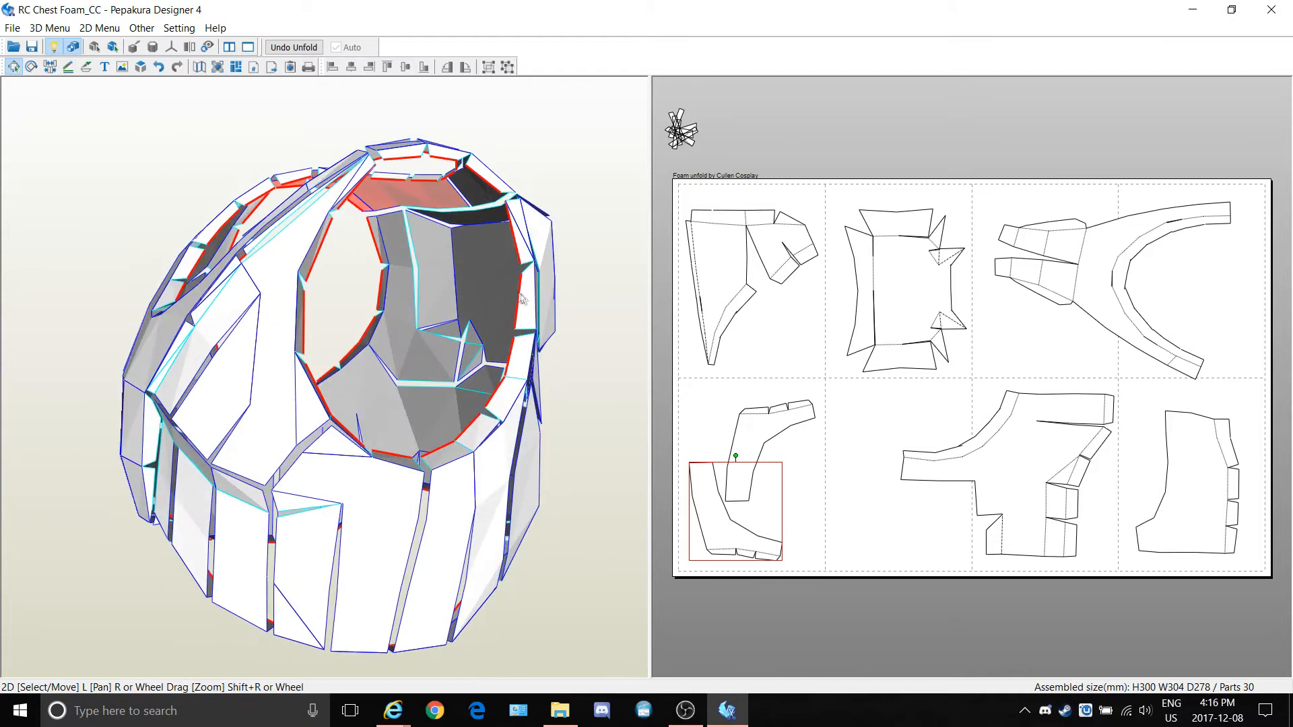
right_click(831, 144)
click(863, 435)
right_click(867, 437)
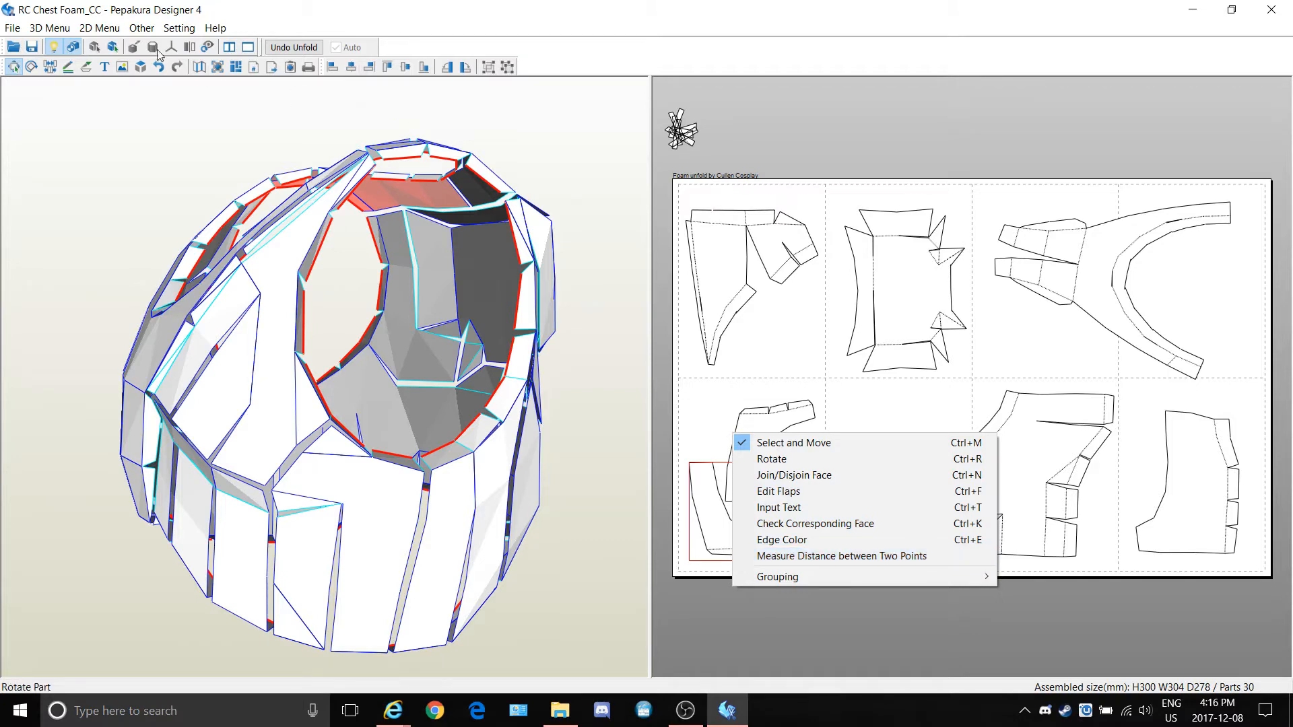
click(51, 47)
click(51, 47)
click(51, 46)
click(51, 47)
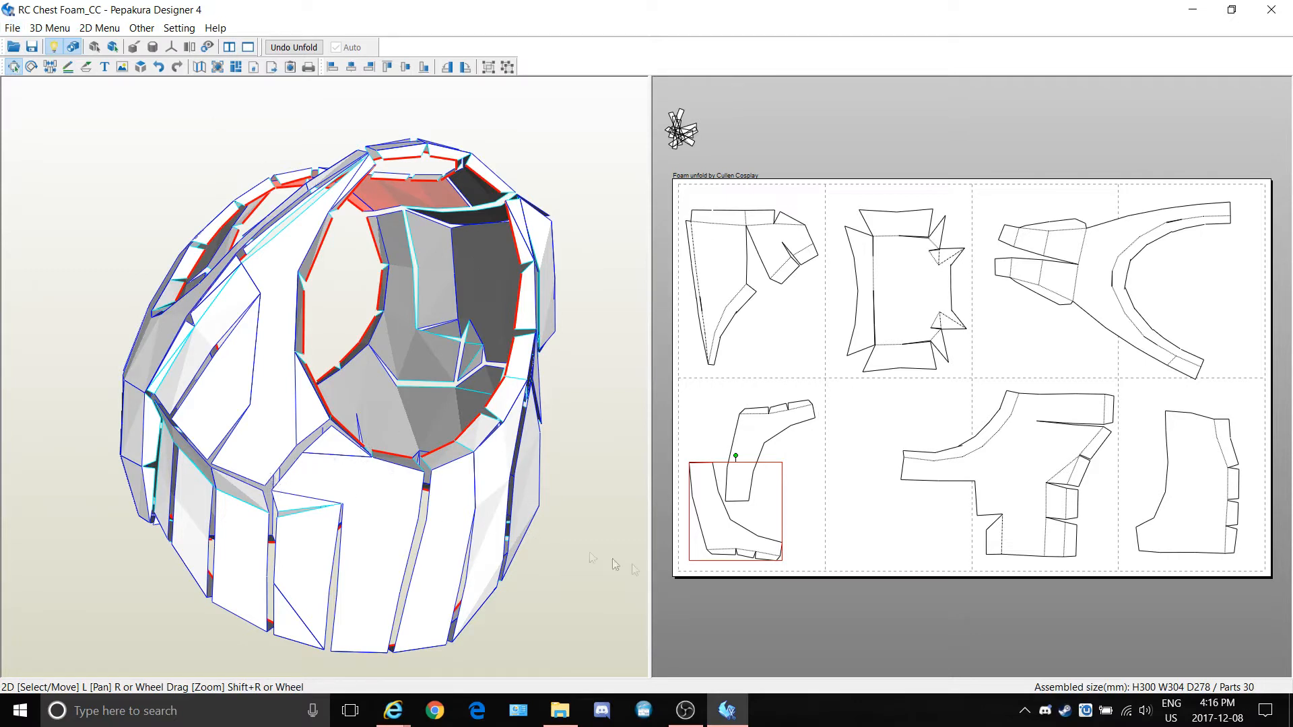
Inspect the 3D chest model's openings with Measure Distance between Two Points, and return to Select and Move
right_click(816, 502)
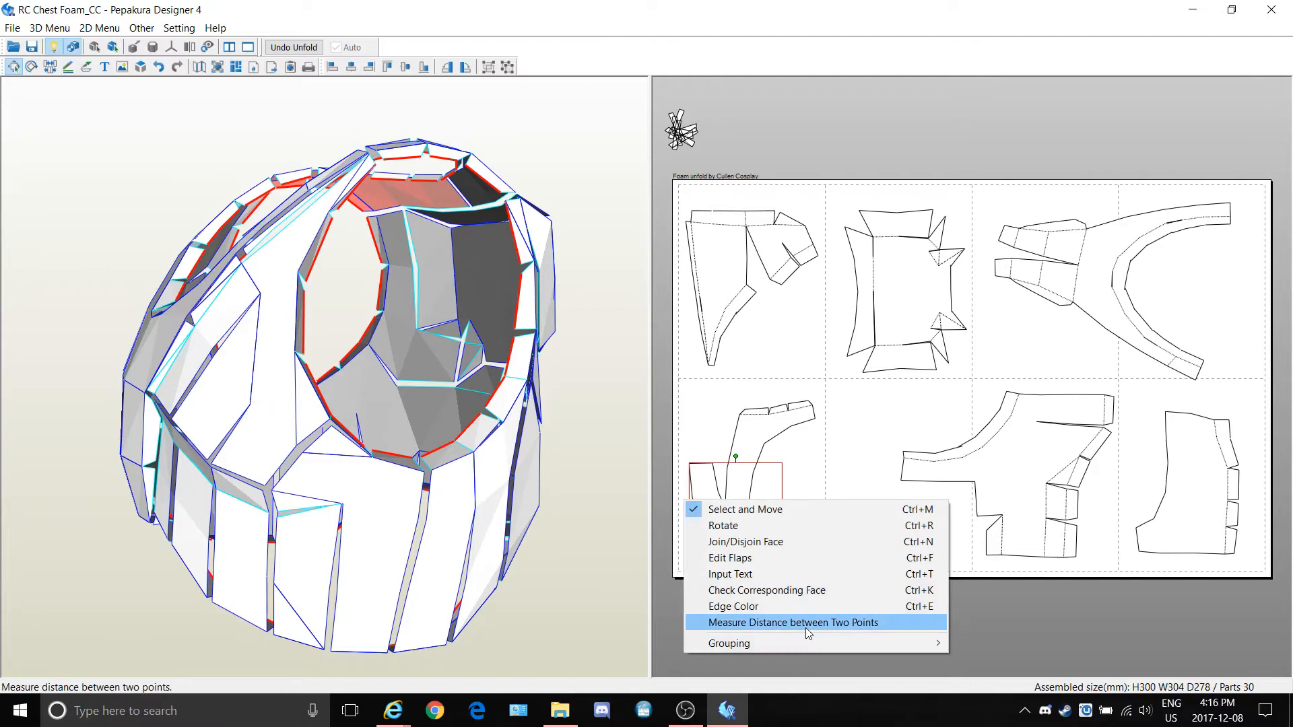
click(805, 628)
drag(390, 528, 358, 530)
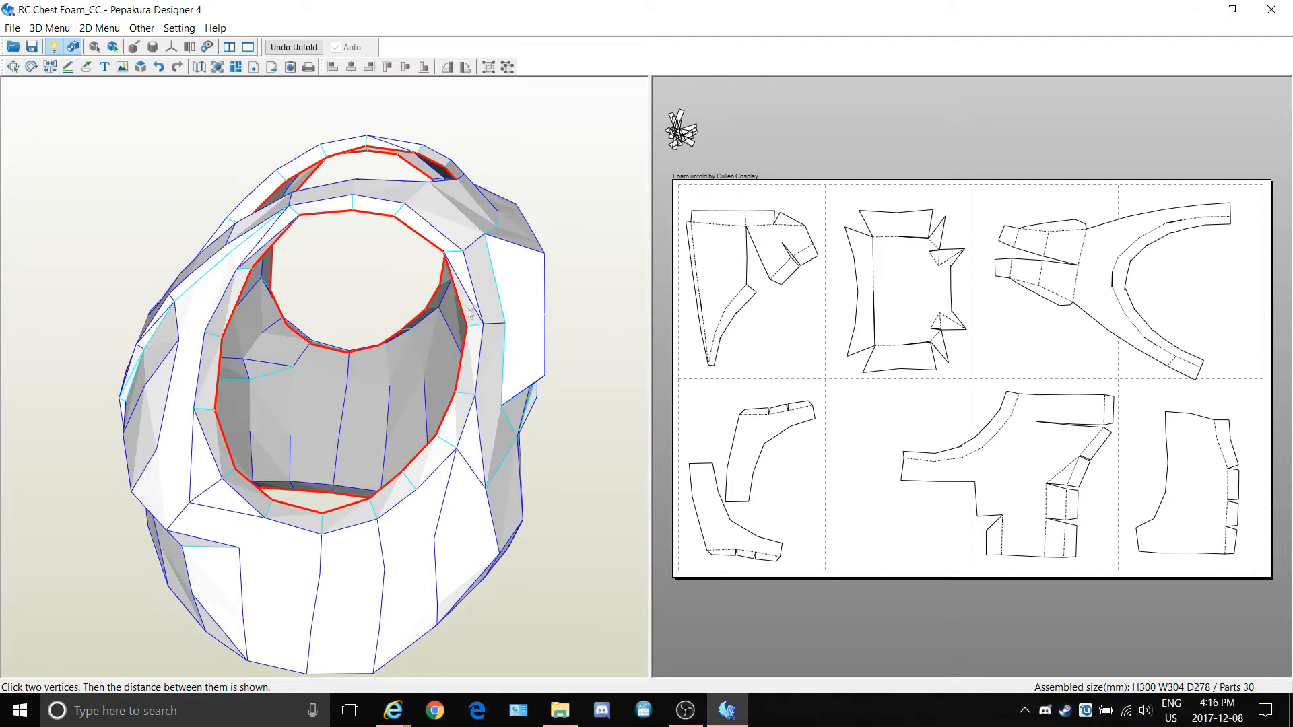
click(204, 331)
drag(237, 288, 303, 299)
mouse_move(302, 294)
right_down()
mouse_move(260, 296)
mouse_move(372, 316)
right_up()
click(520, 393)
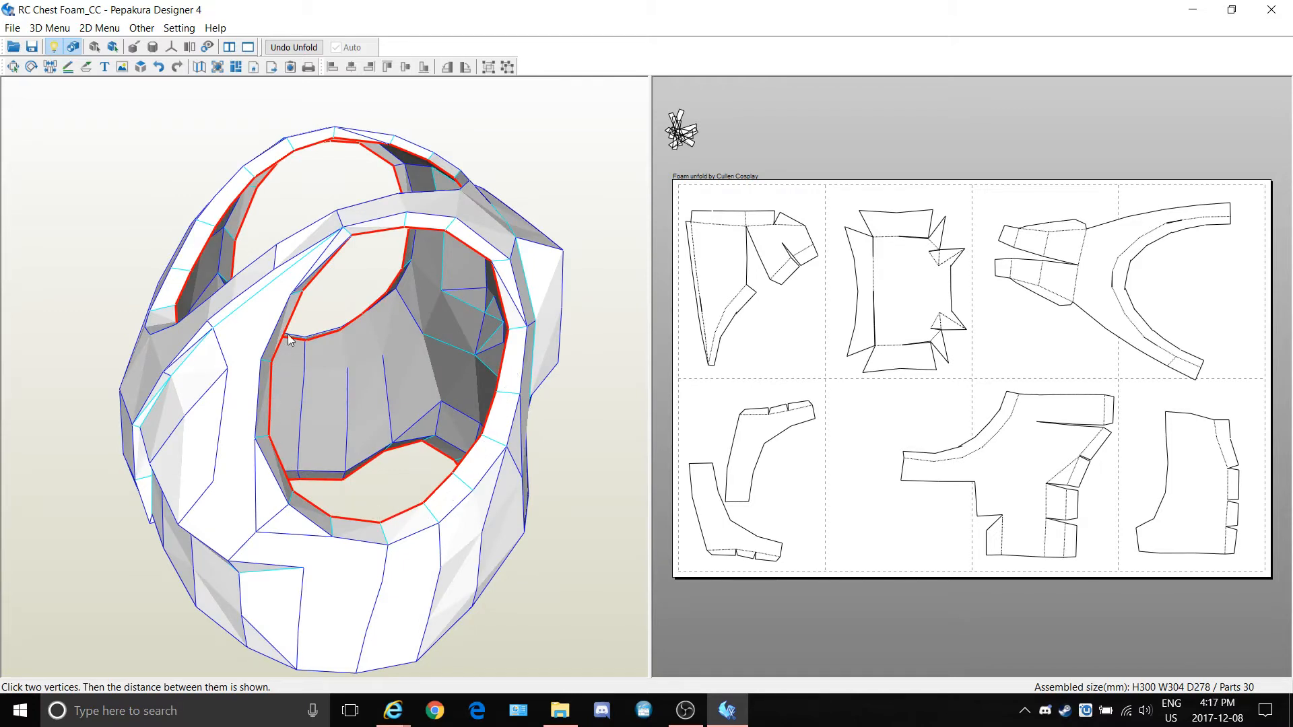
right_drag(292, 340, 278, 329)
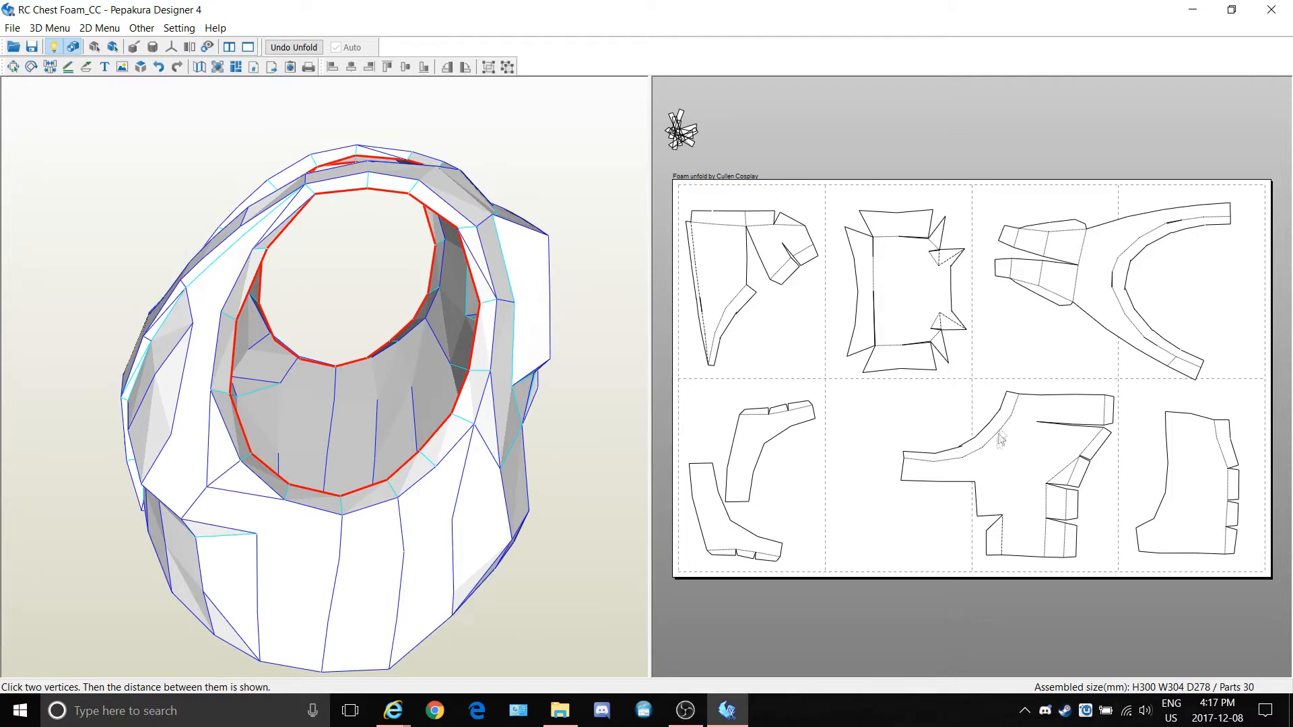
drag(412, 510, 205, 463)
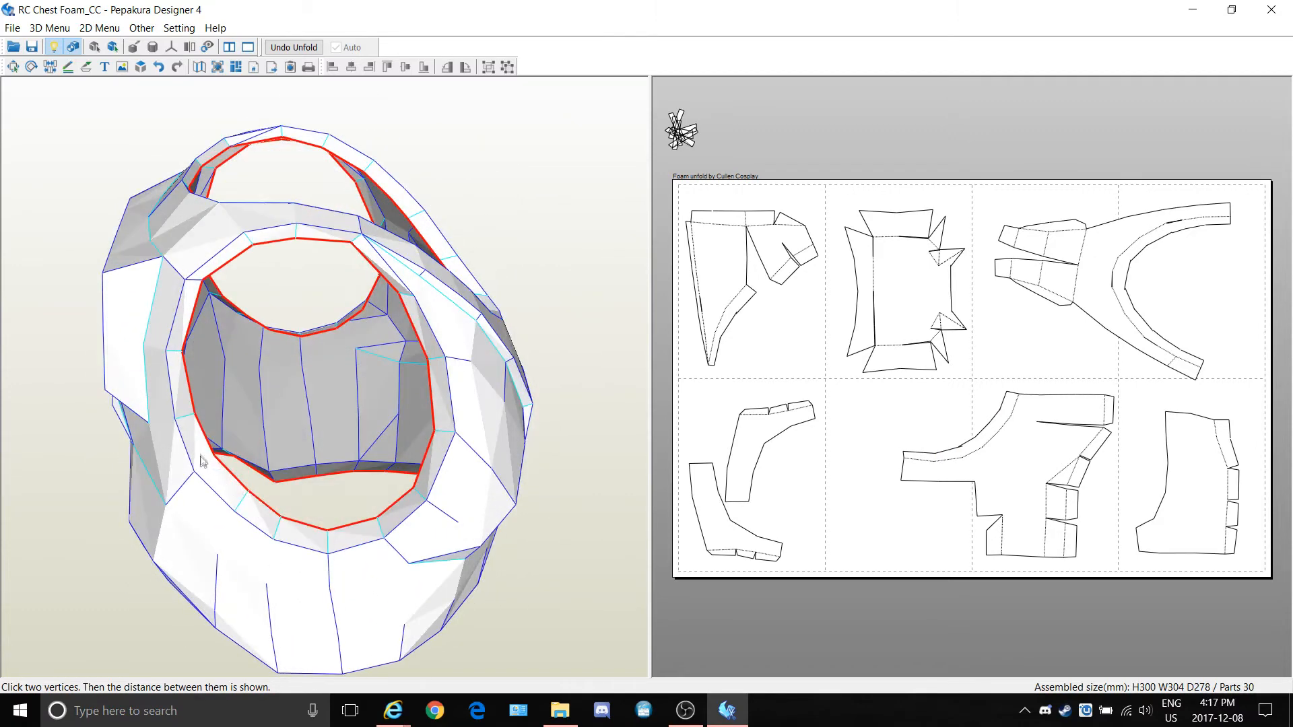
click(383, 538)
right_click(872, 547)
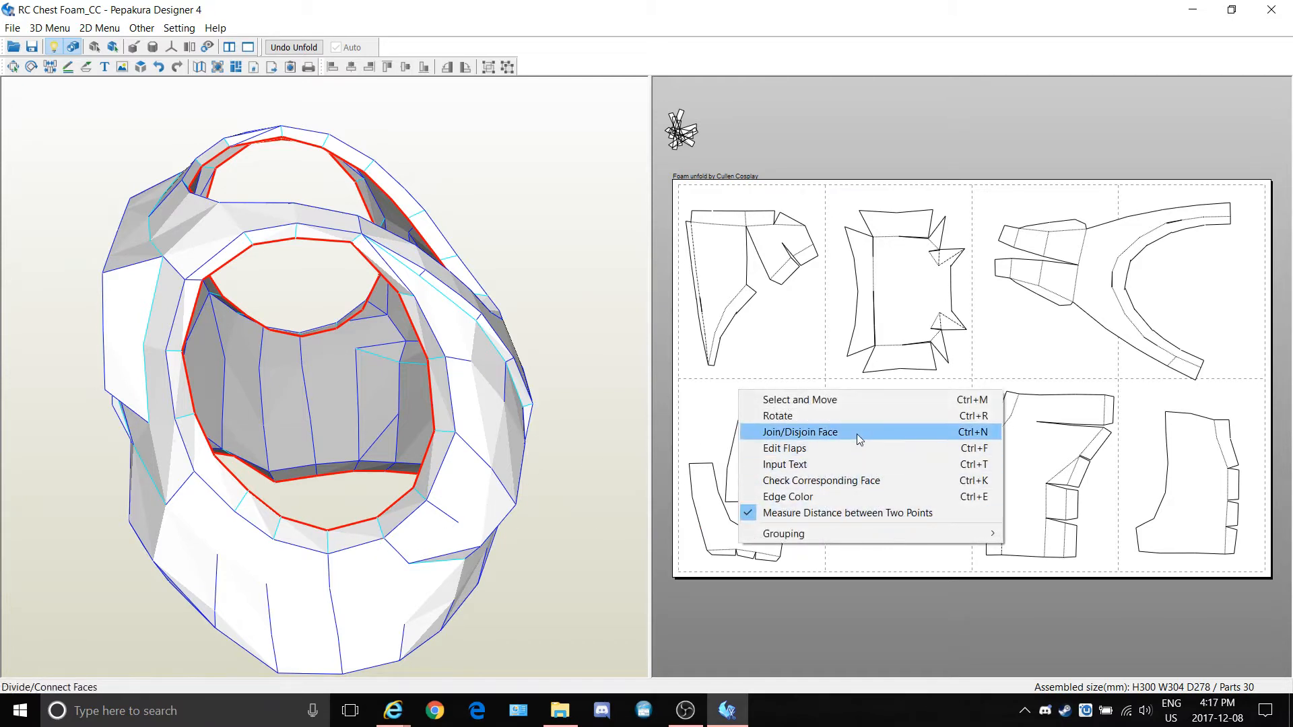
click(800, 400)
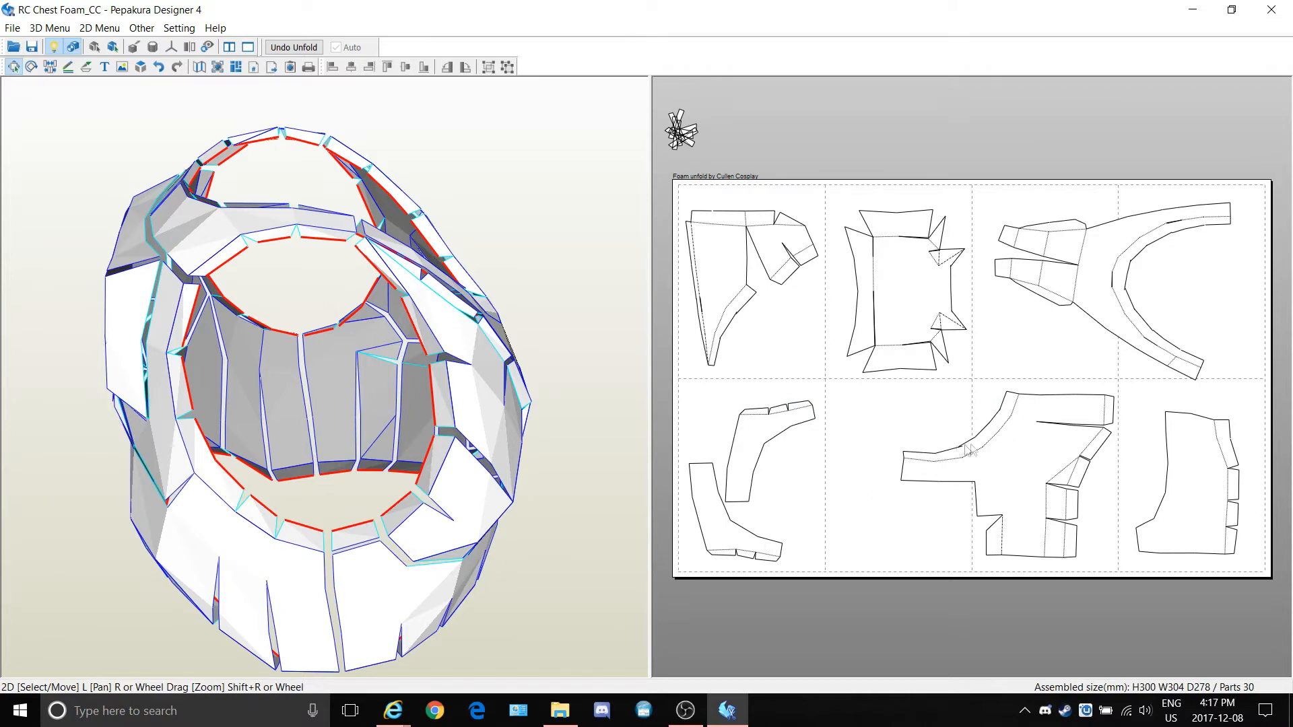
Separate the narrow curved edge strip from the large lower-middle pattern piece with Join/Disjoin Face, edge by edge
right_click(850, 472)
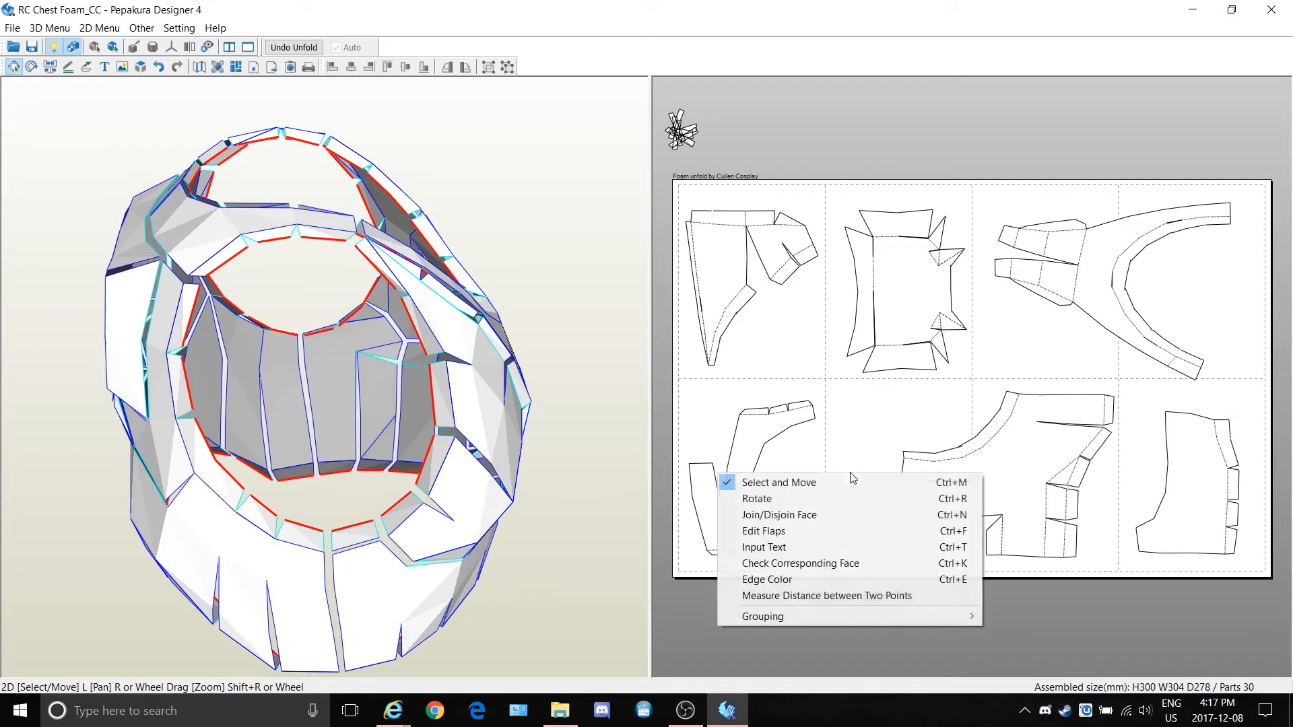
click(818, 516)
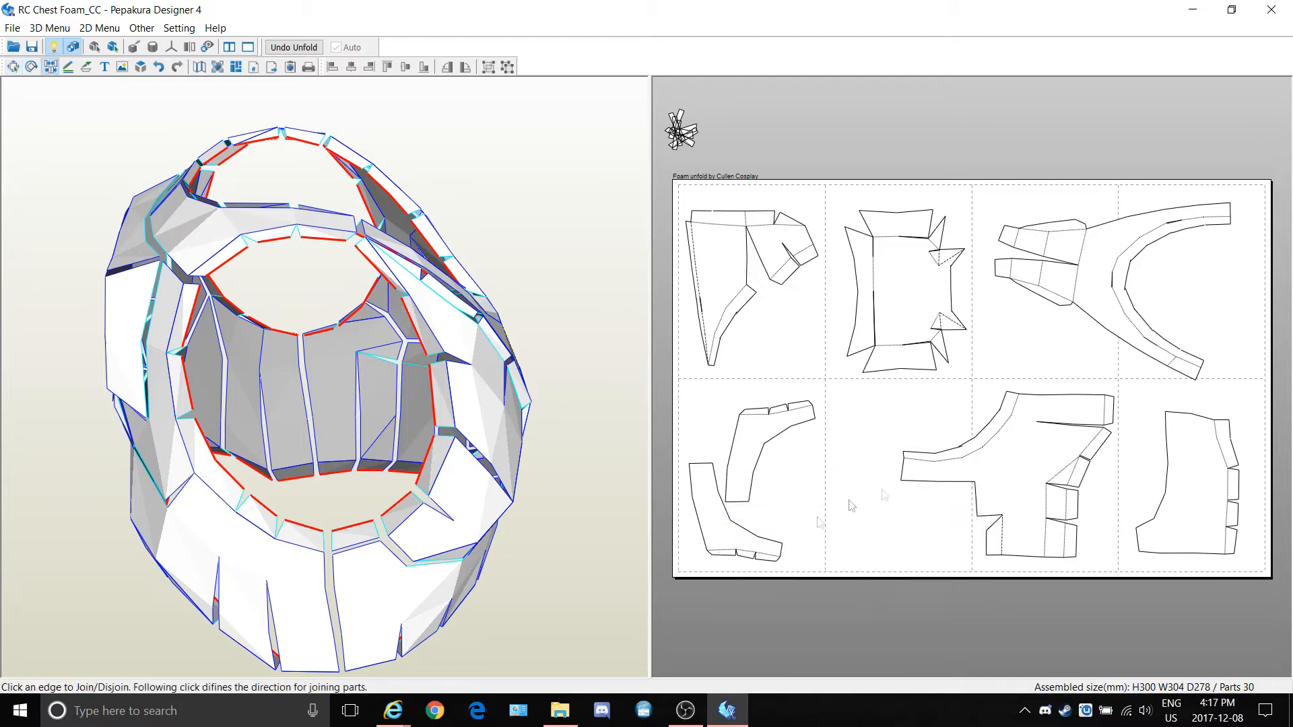
click(920, 461)
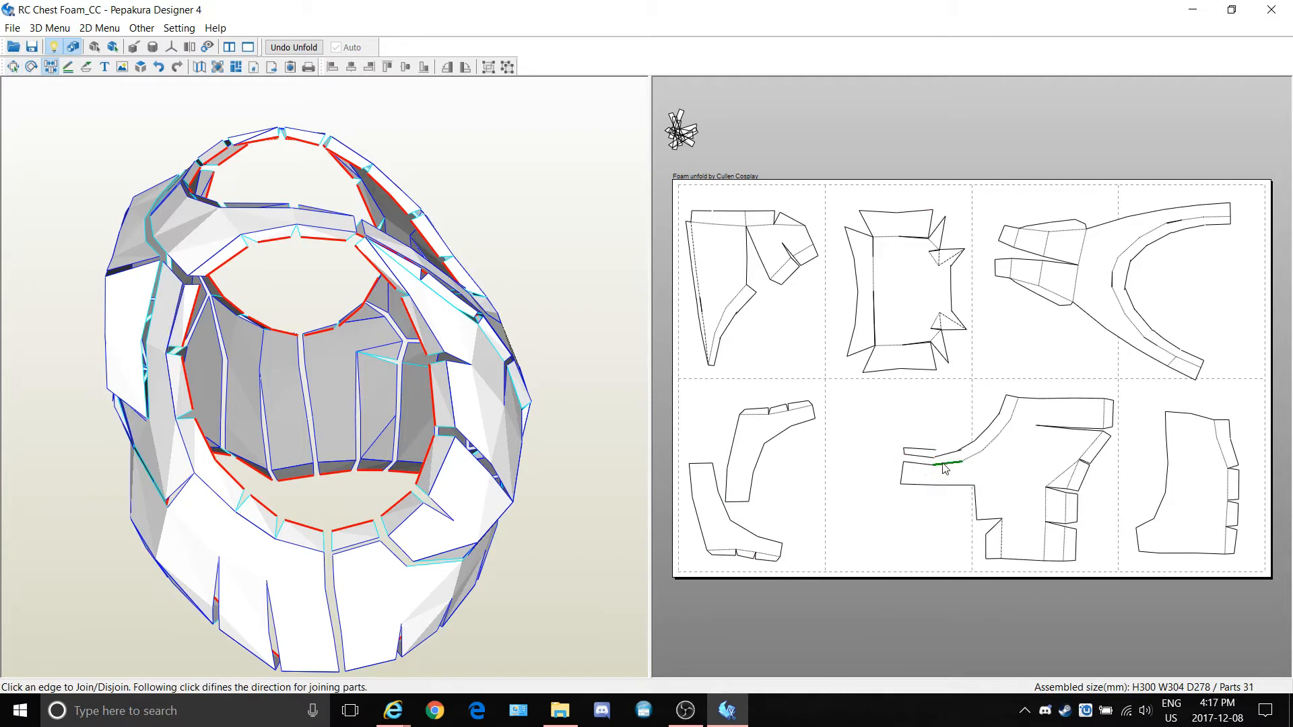
click(945, 464)
click(977, 459)
click(995, 443)
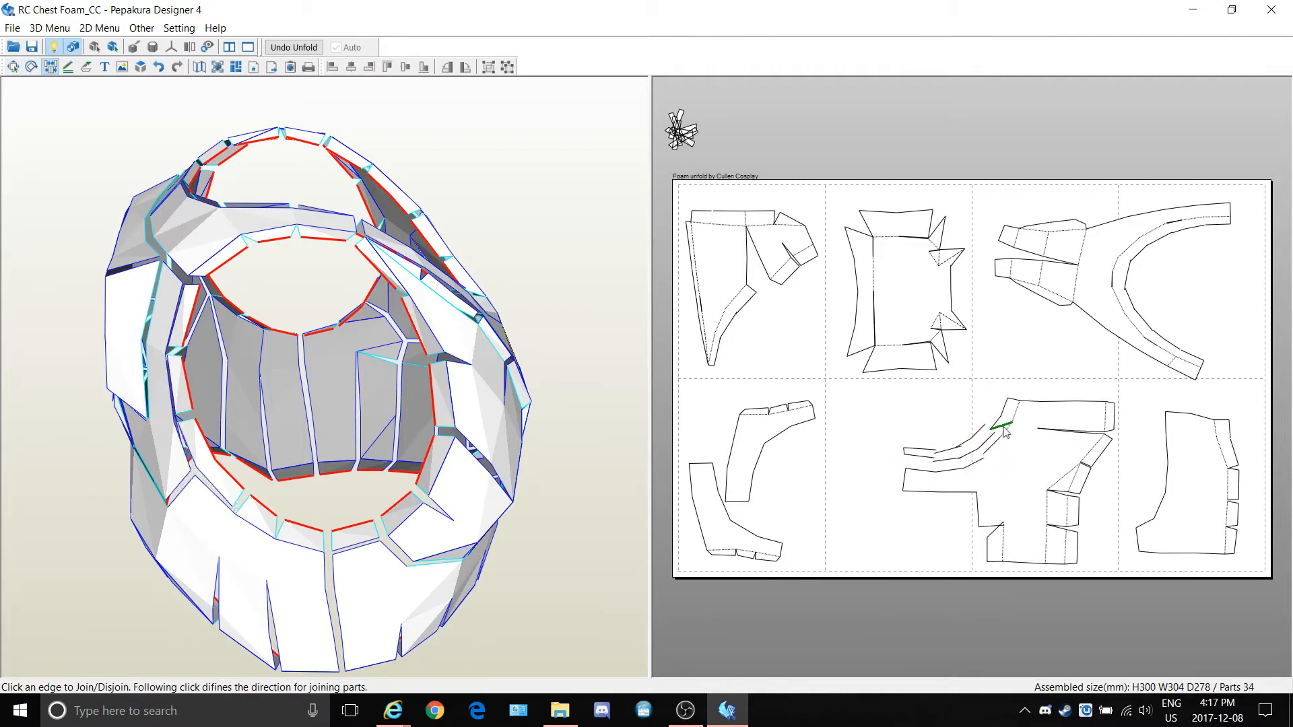
click(1008, 434)
click(1020, 423)
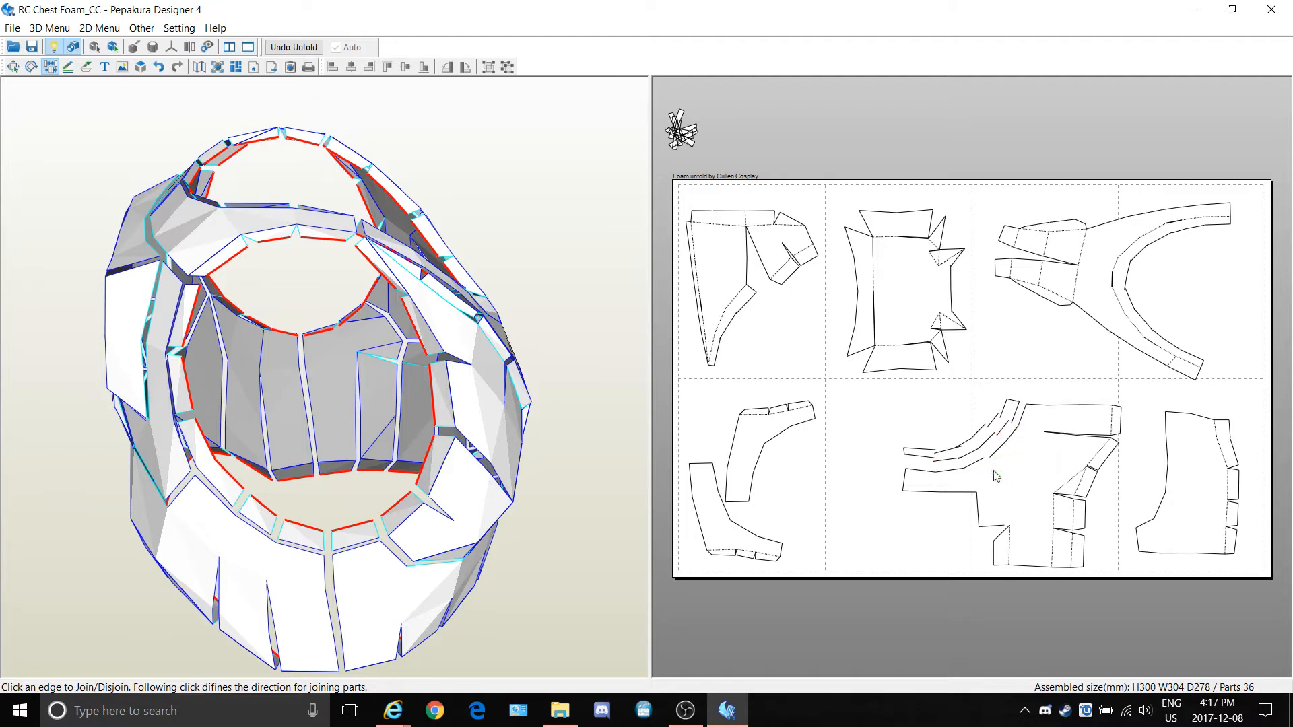
Move the separated strip segments off the pages above the layout and reposition the large piece across the lower-middle pages
right_click(941, 532)
click(922, 528)
drag(1029, 507, 951, 655)
drag(878, 403, 1061, 508)
drag(973, 451, 758, 120)
drag(961, 627, 1032, 421)
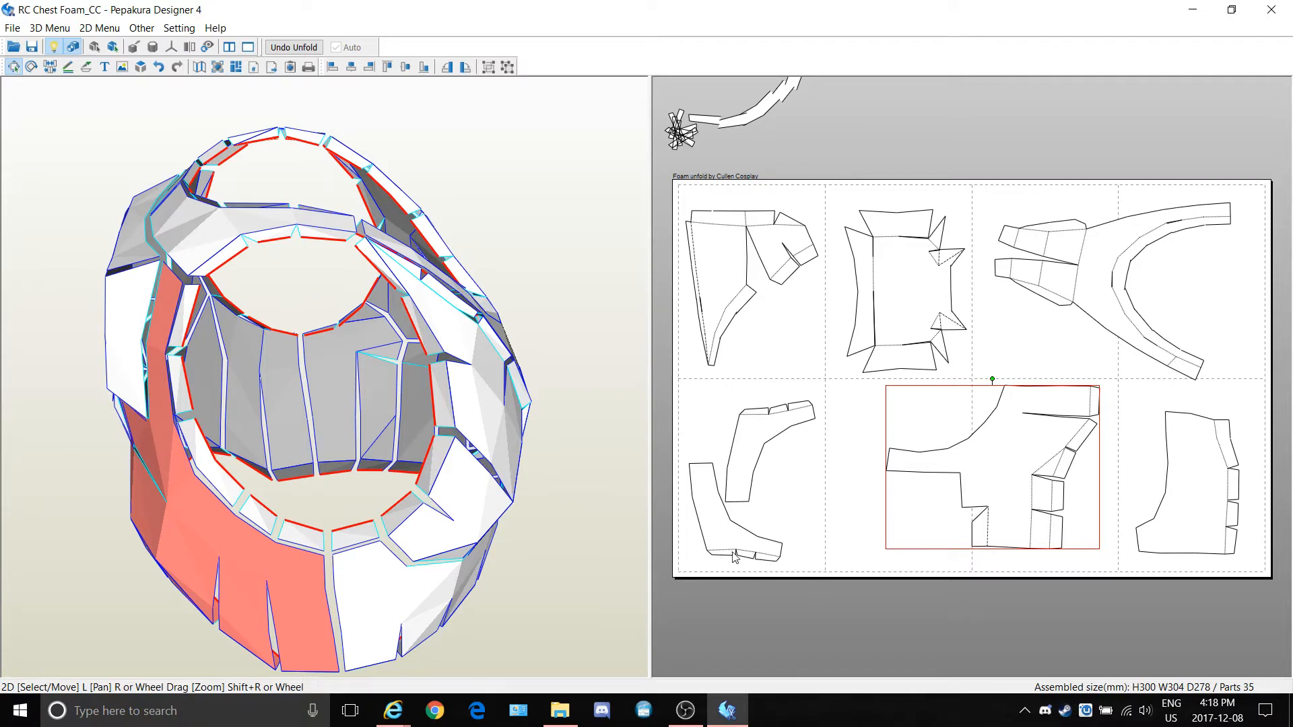
Examine where the selected large piece sits on the 3D chest model from several sides
drag(388, 403, 378, 422)
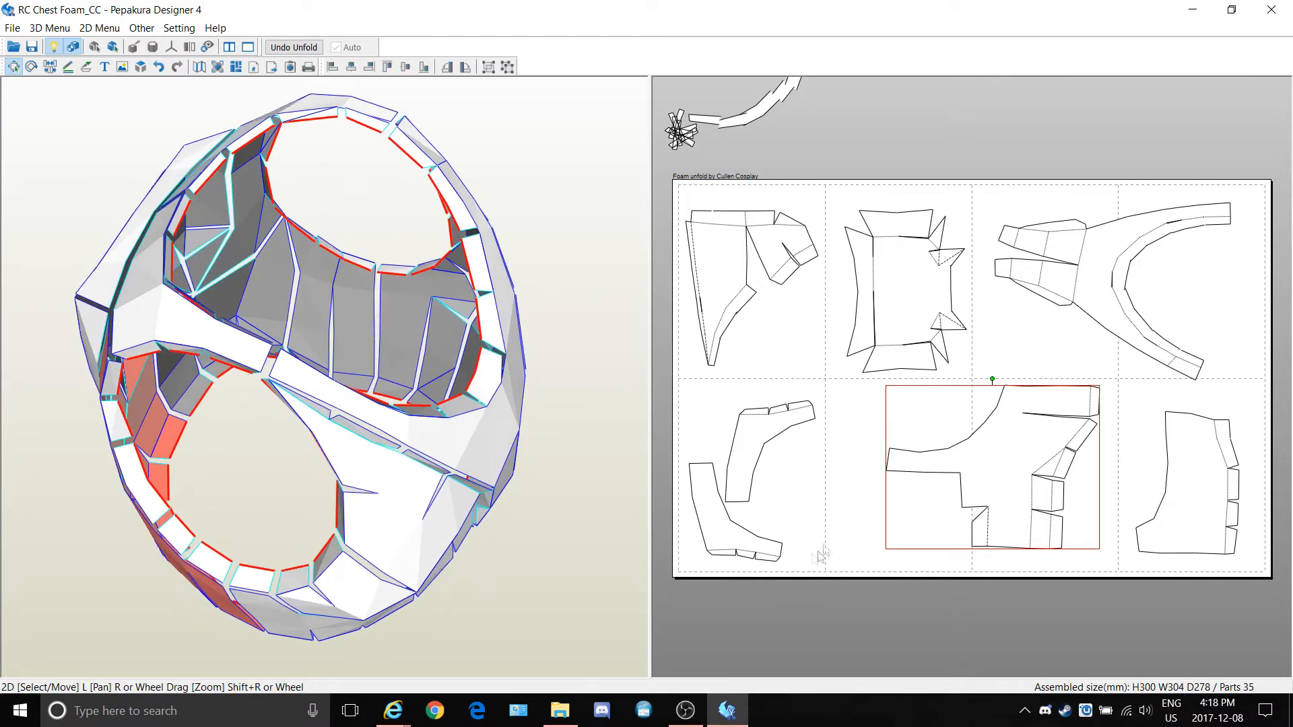
drag(501, 435, 413, 451)
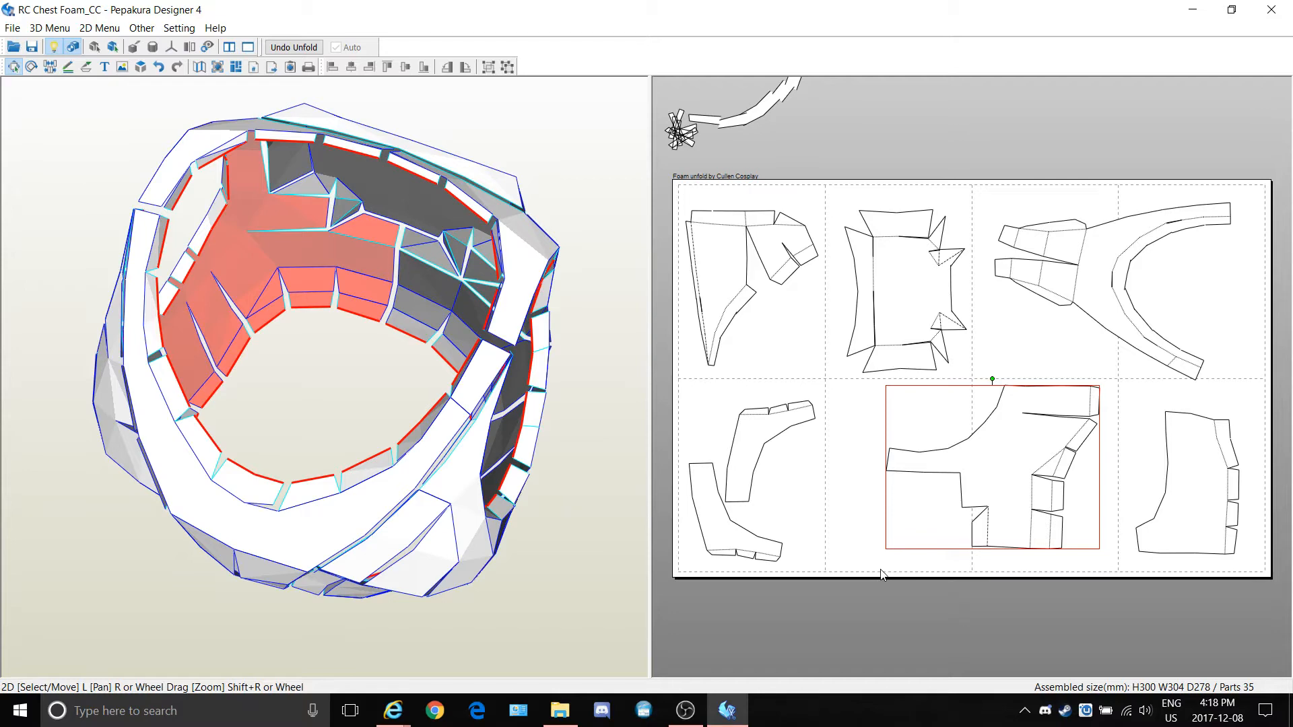
drag(530, 515, 421, 513)
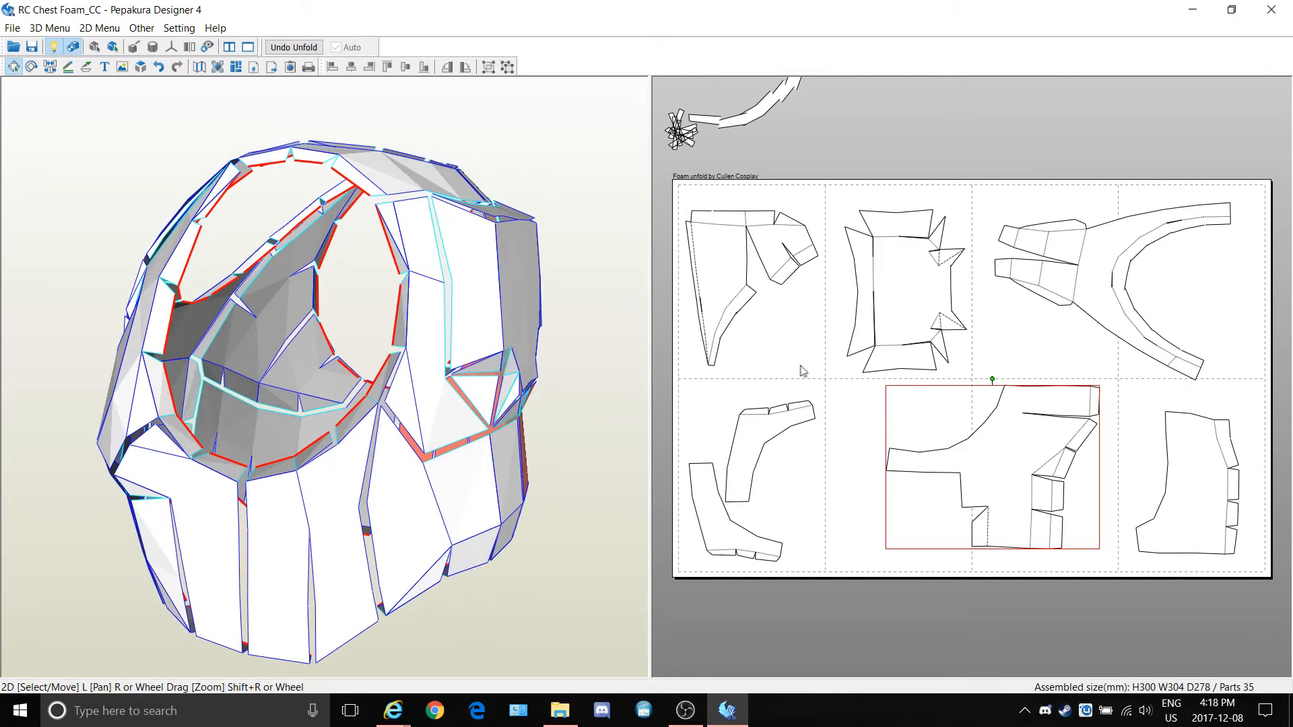
drag(395, 528, 439, 518)
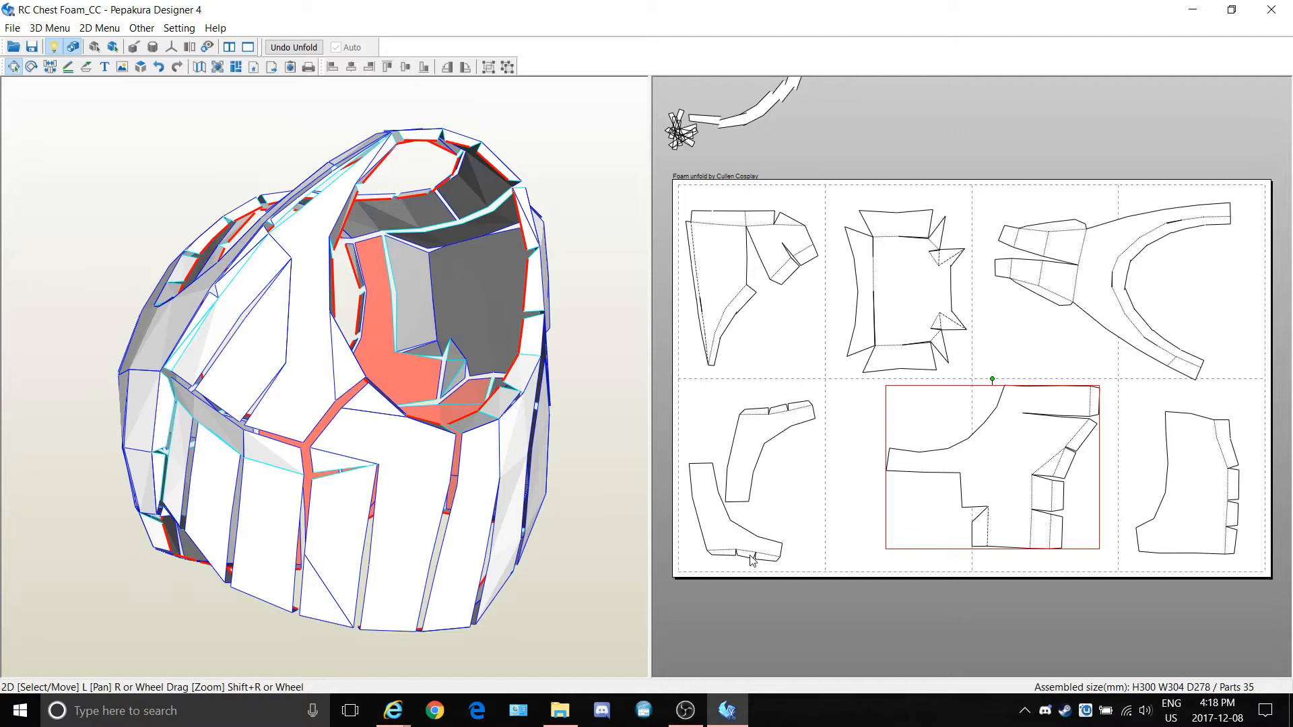
Undo the moves and edge-strip separation on the large lower-middle piece so it is whole again
click(845, 593)
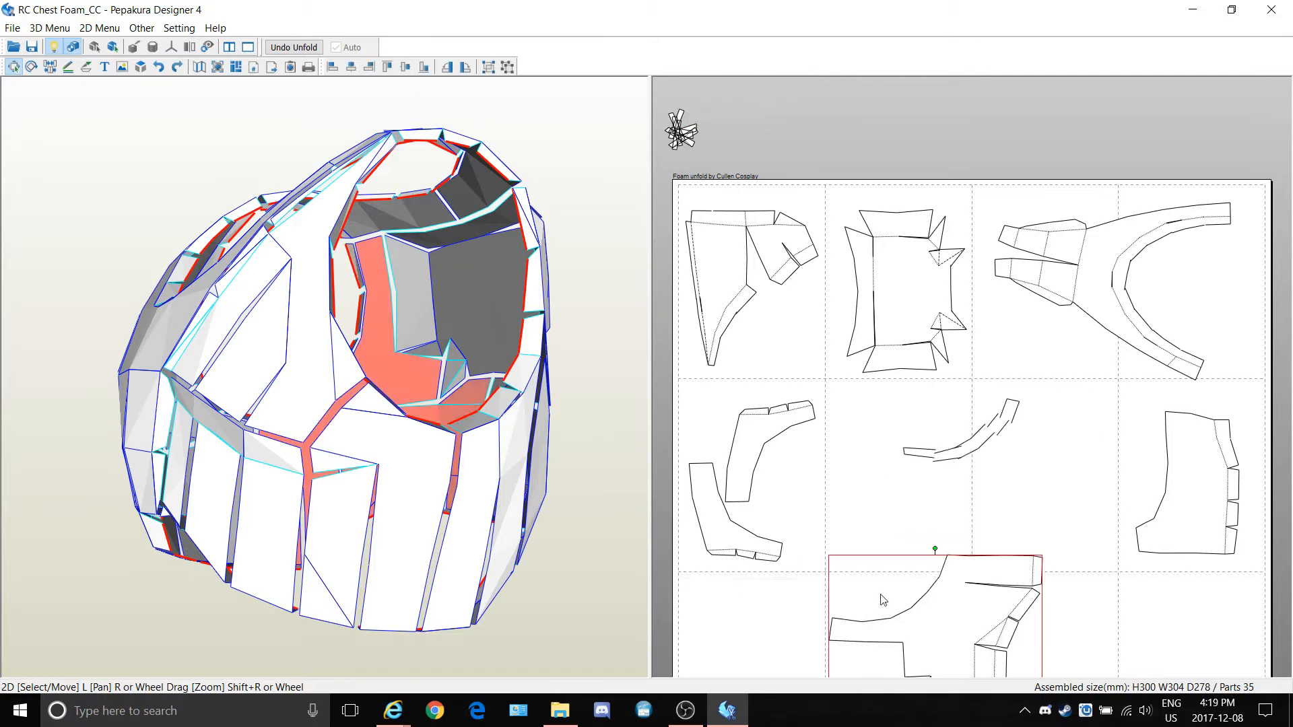
key(ctrl+z)
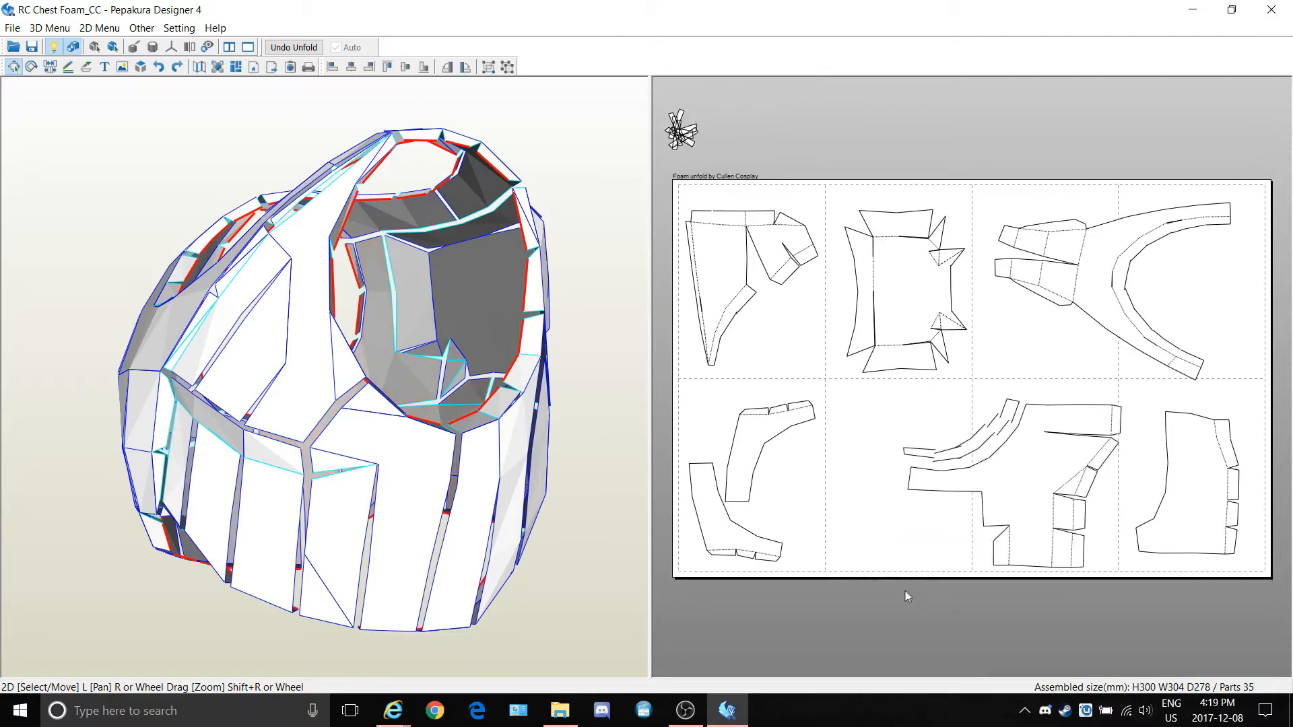
key(ctrl+z)
key(ctrl+z)
key(ctrl+z)
key(ctrl+z)
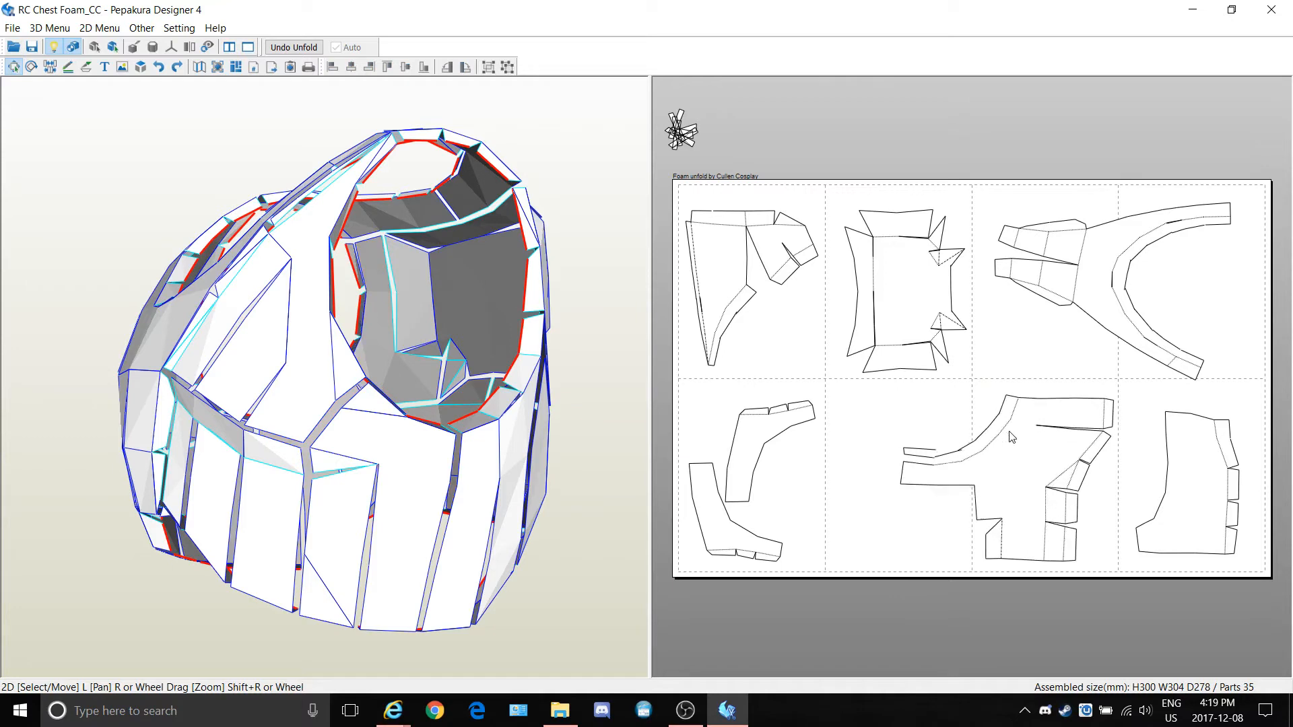
key(ctrl+z)
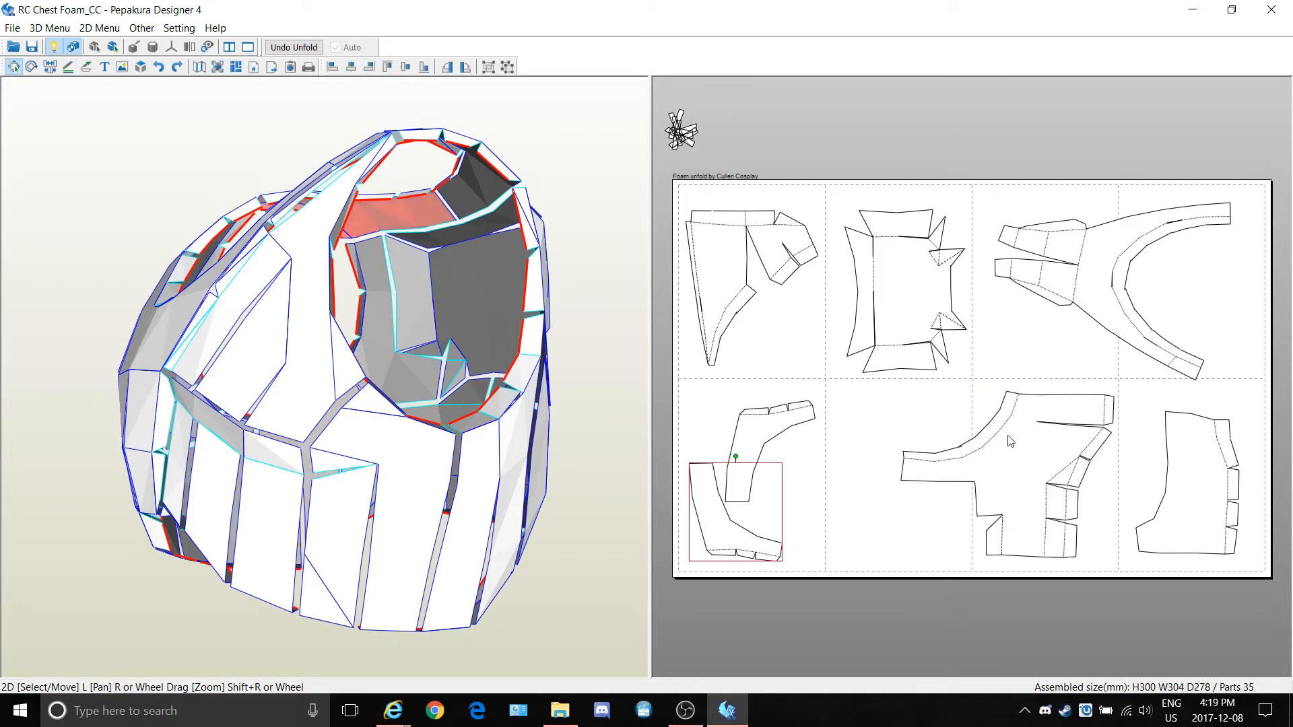
Undo the earlier split and rearrangement of the curved strip in the lower-left page
key(ctrl+z)
key(ctrl+z)
key(ctrl+z)
key(ctrl+z)
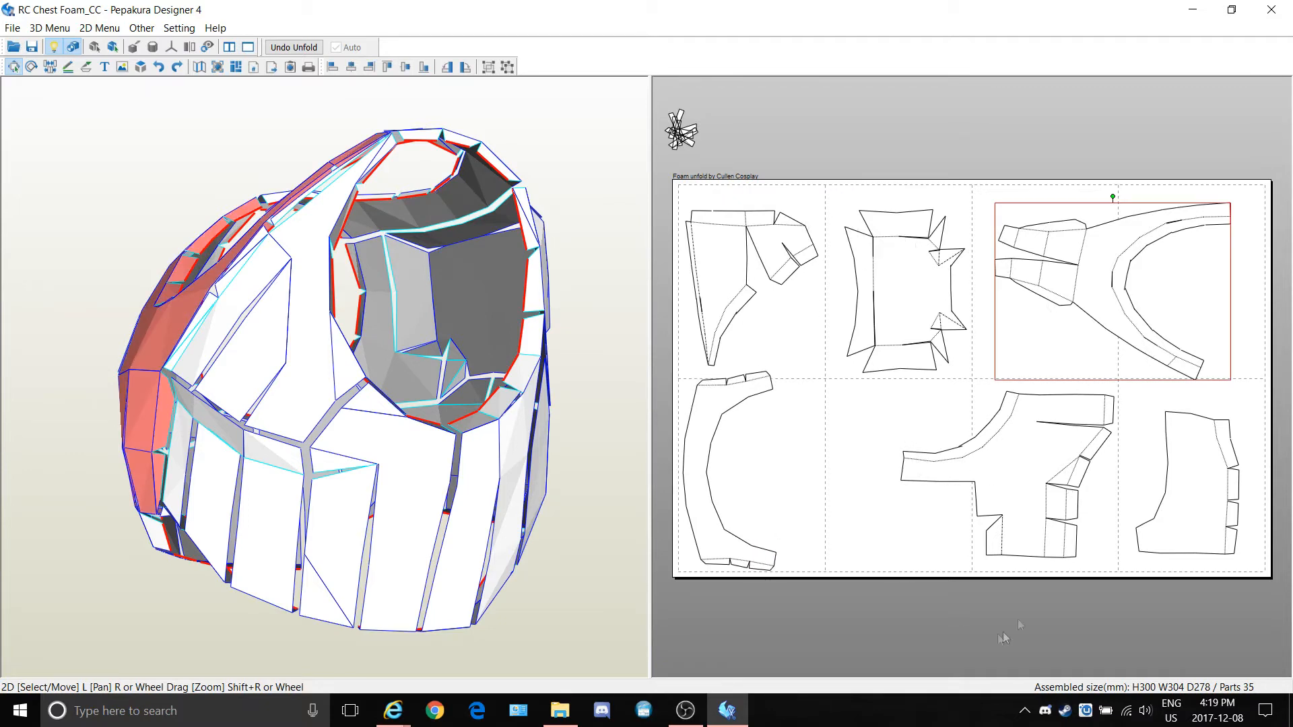
Split the front chest piece down its middle and detach the inner curved strip from each half with Join/Disjoin Face
right_click(747, 466)
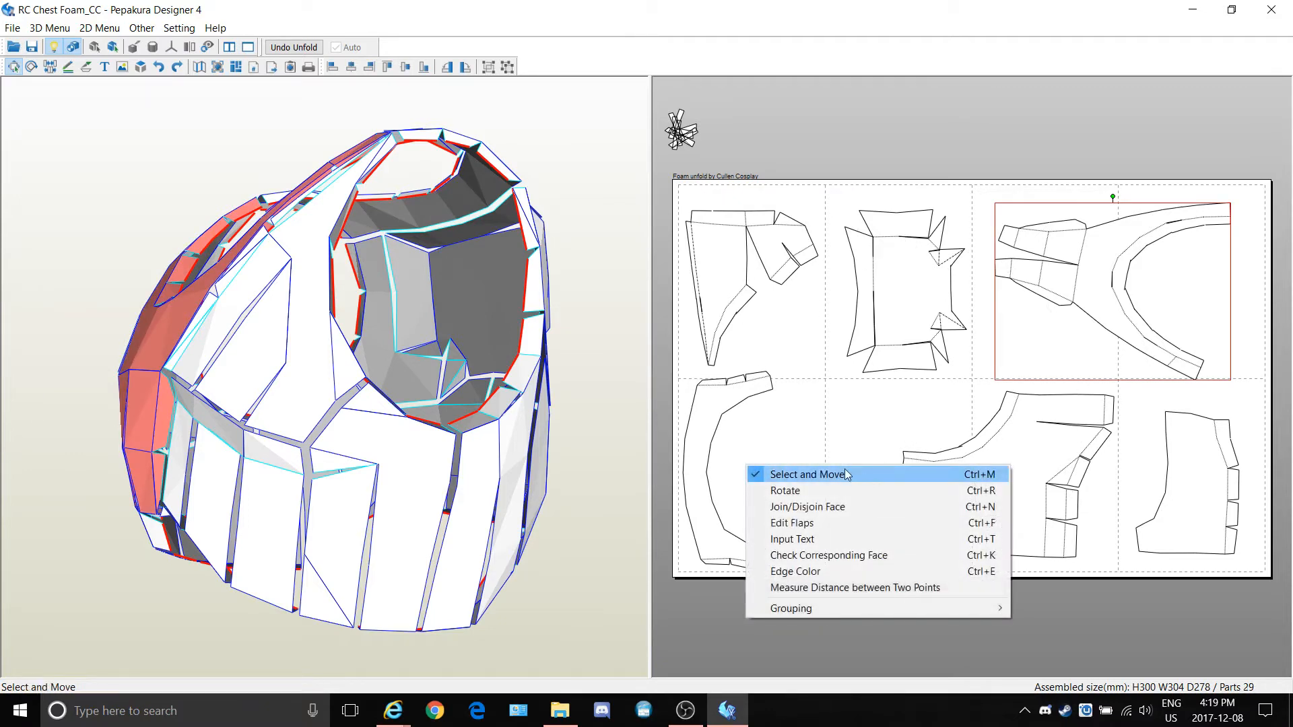
click(835, 508)
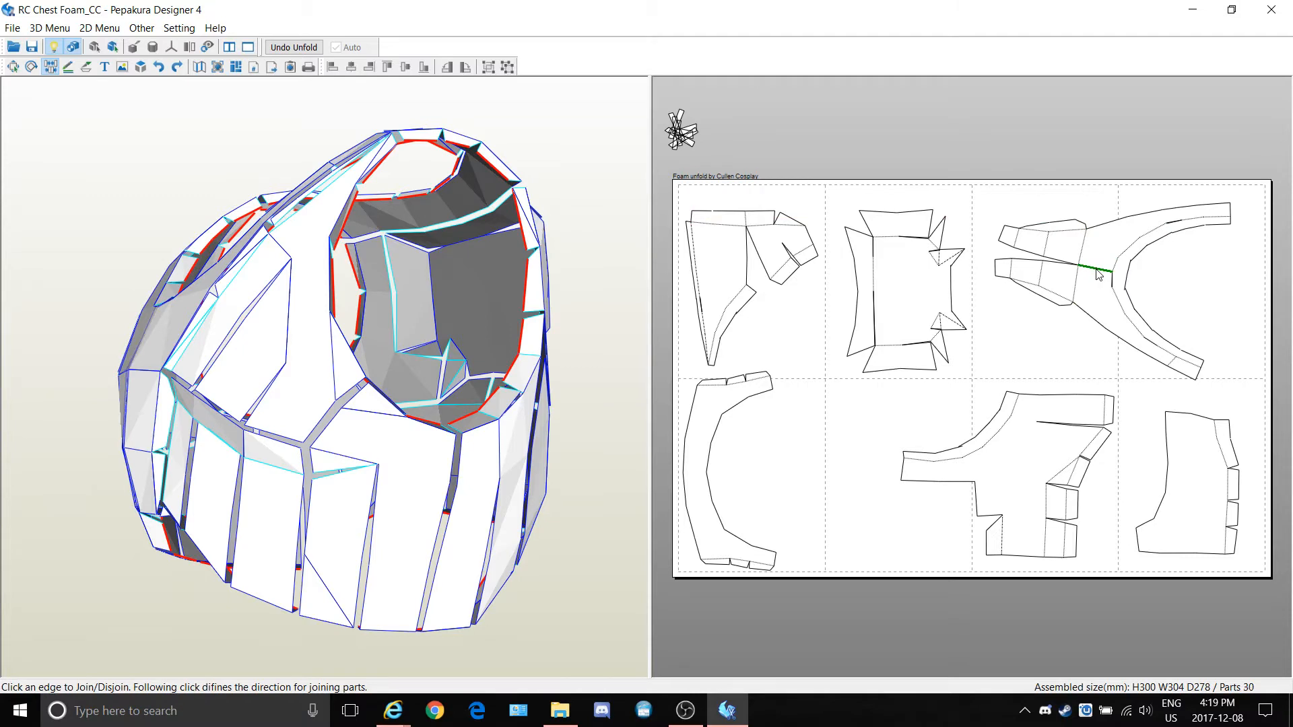
click(1099, 273)
click(1119, 277)
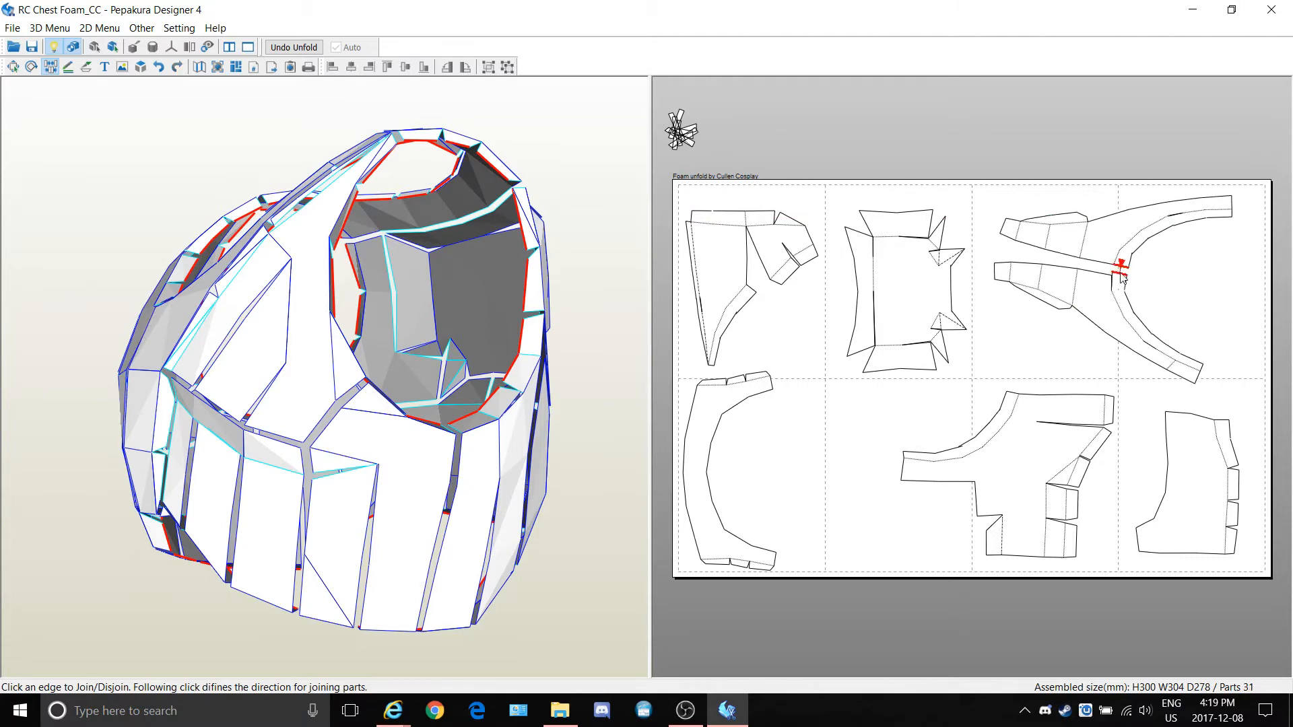
click(1119, 291)
click(1118, 292)
click(1136, 230)
click(1133, 318)
Return to Select and Move, rotate the two front chest halves upright and place them side by side in the third upper page
right_click(1197, 326)
click(1053, 332)
mouse_move(1074, 289)
mouse_down()
mouse_move(1063, 322)
mouse_move(1055, 306)
mouse_up()
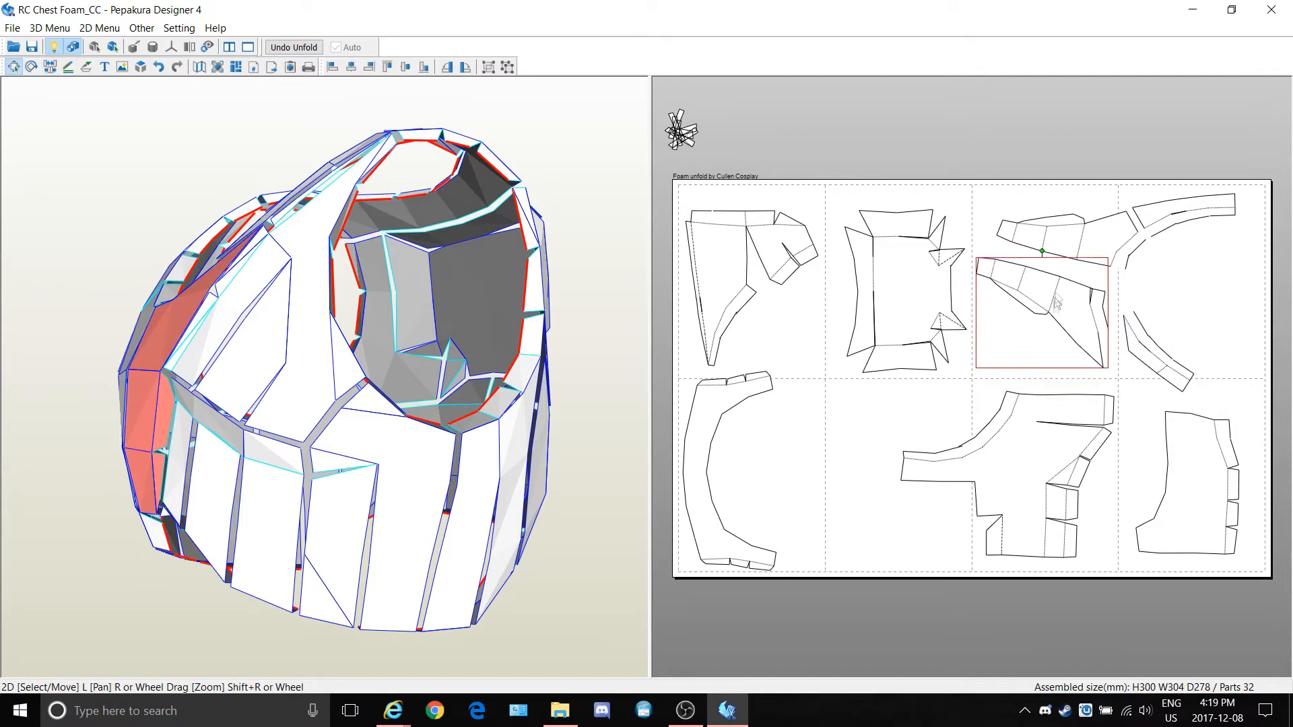
drag(1087, 250, 1054, 238)
drag(1034, 192, 994, 251)
drag(1047, 217, 1091, 283)
click(1059, 282)
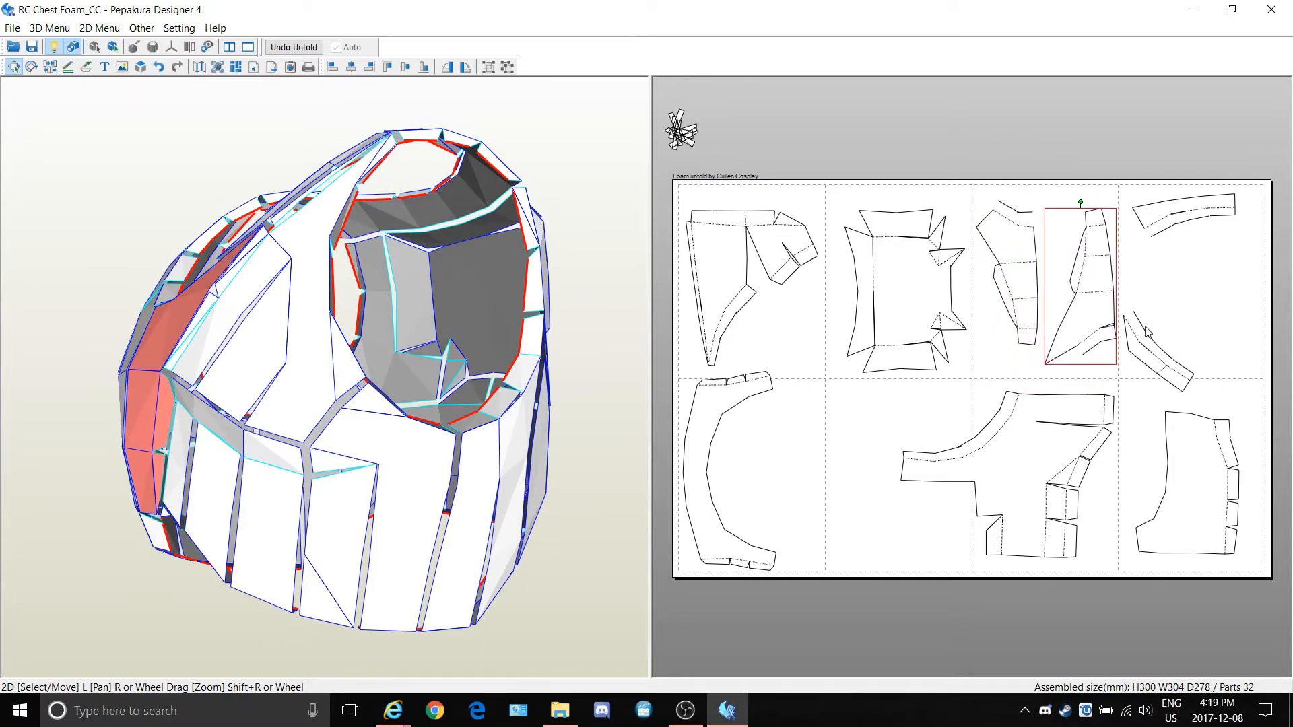
Move both detached curved strips inside the fourth upper page and nudge the second chest half fully into the third page
click(1148, 331)
drag(1149, 330, 1157, 307)
drag(1170, 221, 1180, 256)
click(1074, 296)
drag(1071, 298, 1068, 295)
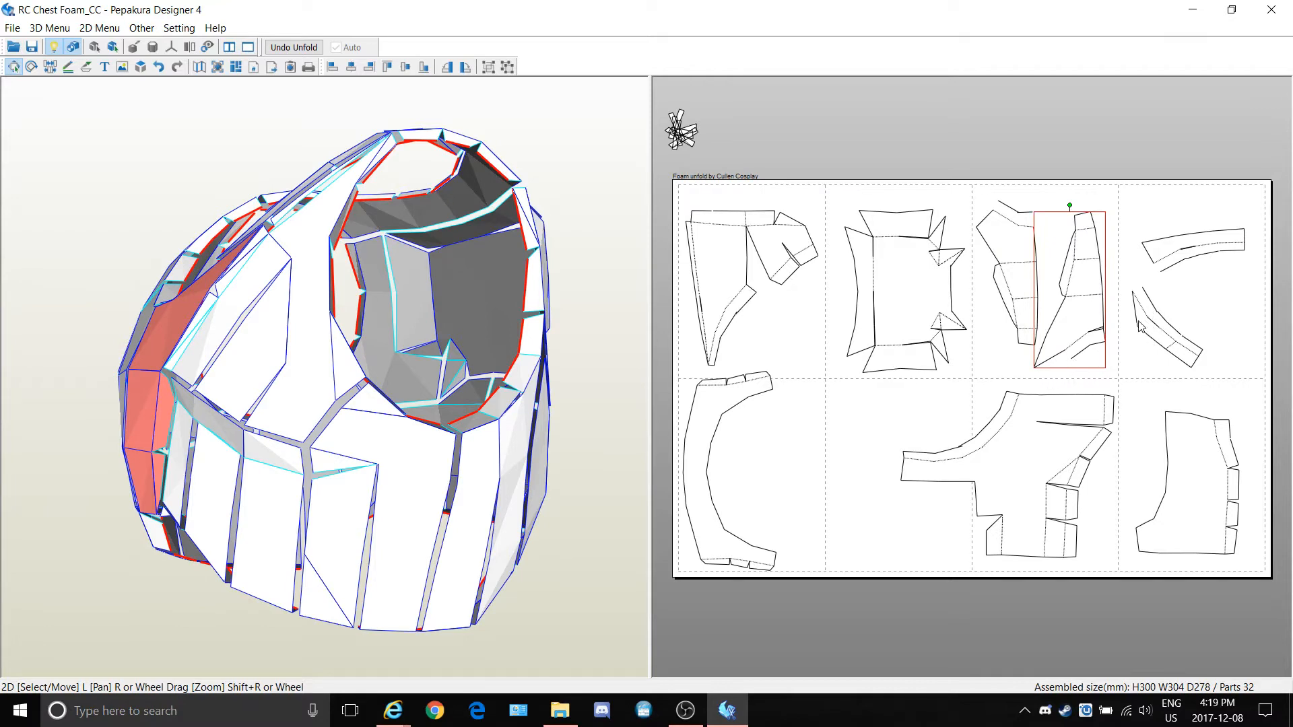
Rotate the lower detached strip to a steeper angle and place it in the fourth upper page below the other strip
click(1164, 351)
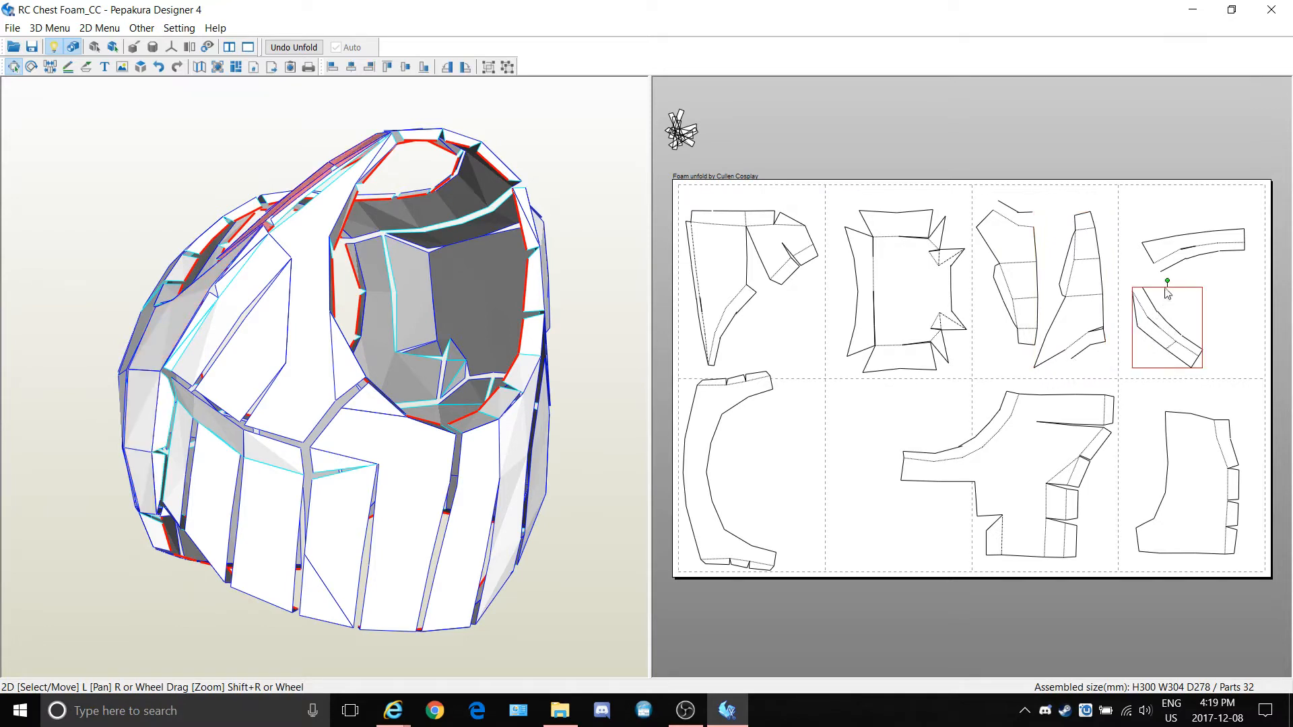
drag(1168, 282, 1039, 390)
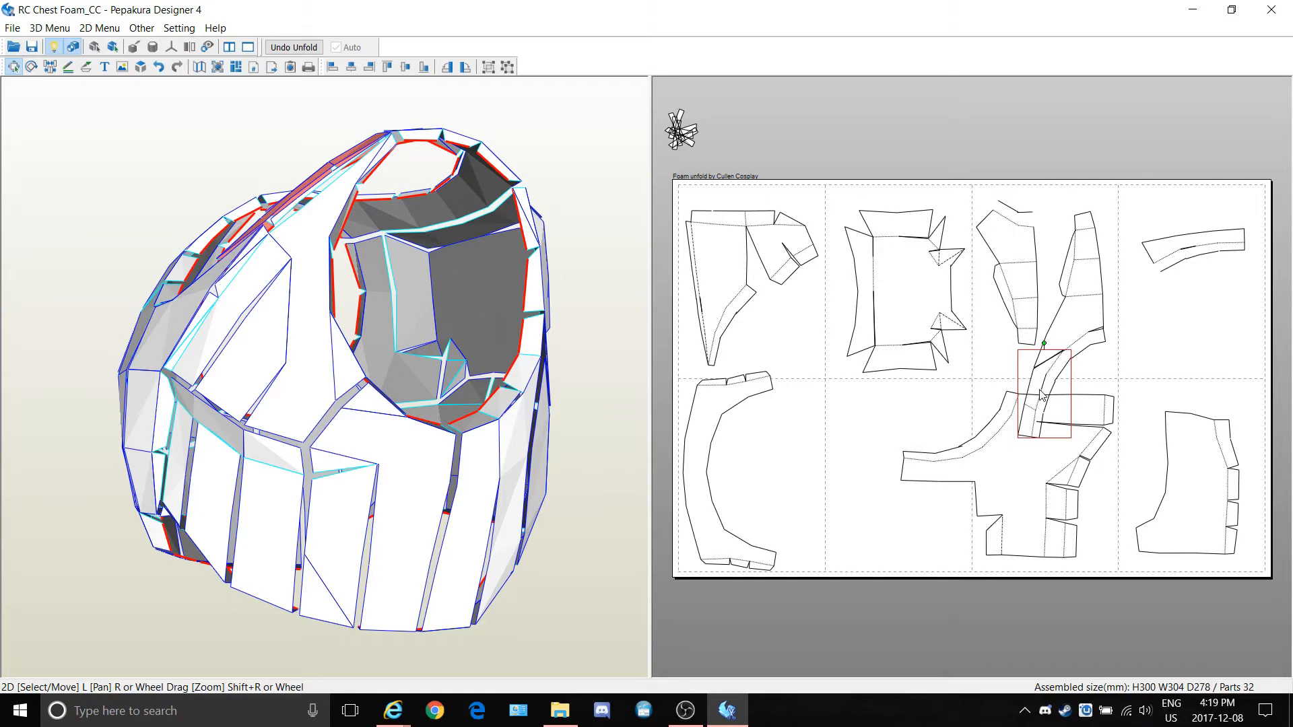
click(1135, 361)
drag(1048, 374, 1159, 308)
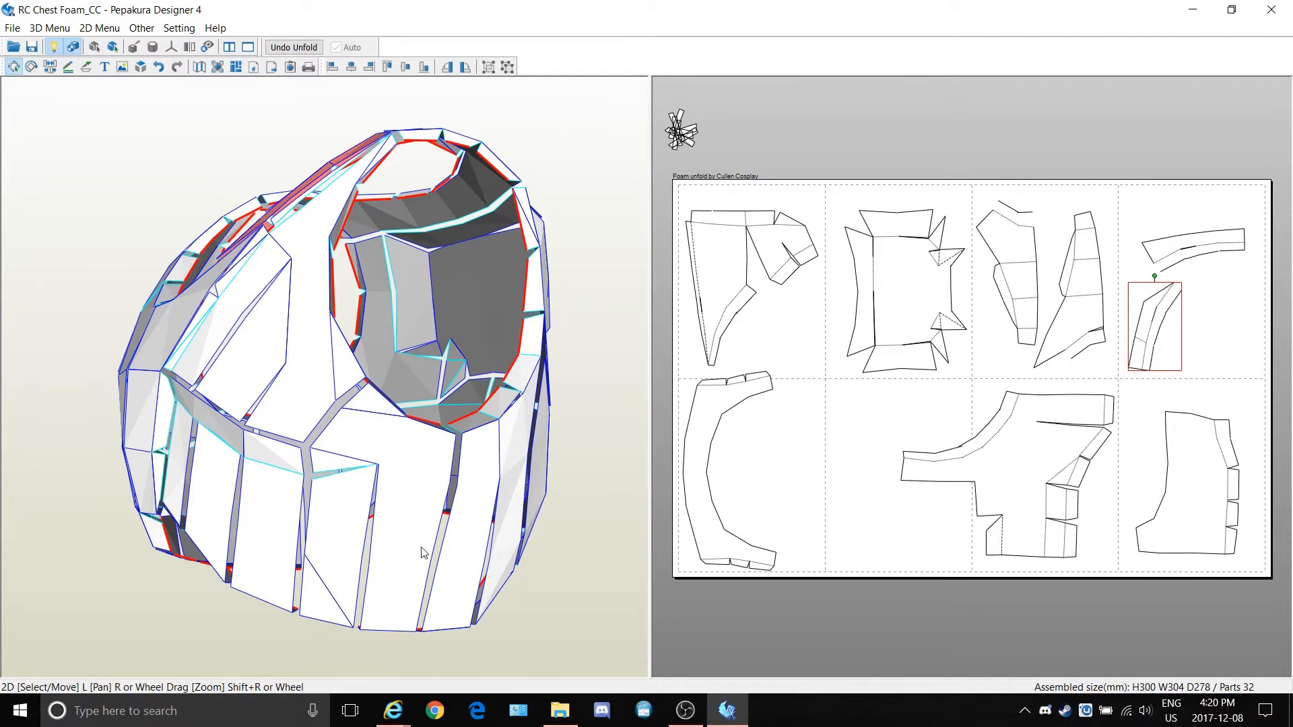
Measure the inner width of the chest's bottom opening between two opposite side vertices with Measure Distance between Two Points
drag(437, 539, 374, 539)
right_drag(371, 538, 538, 465)
right_click(793, 496)
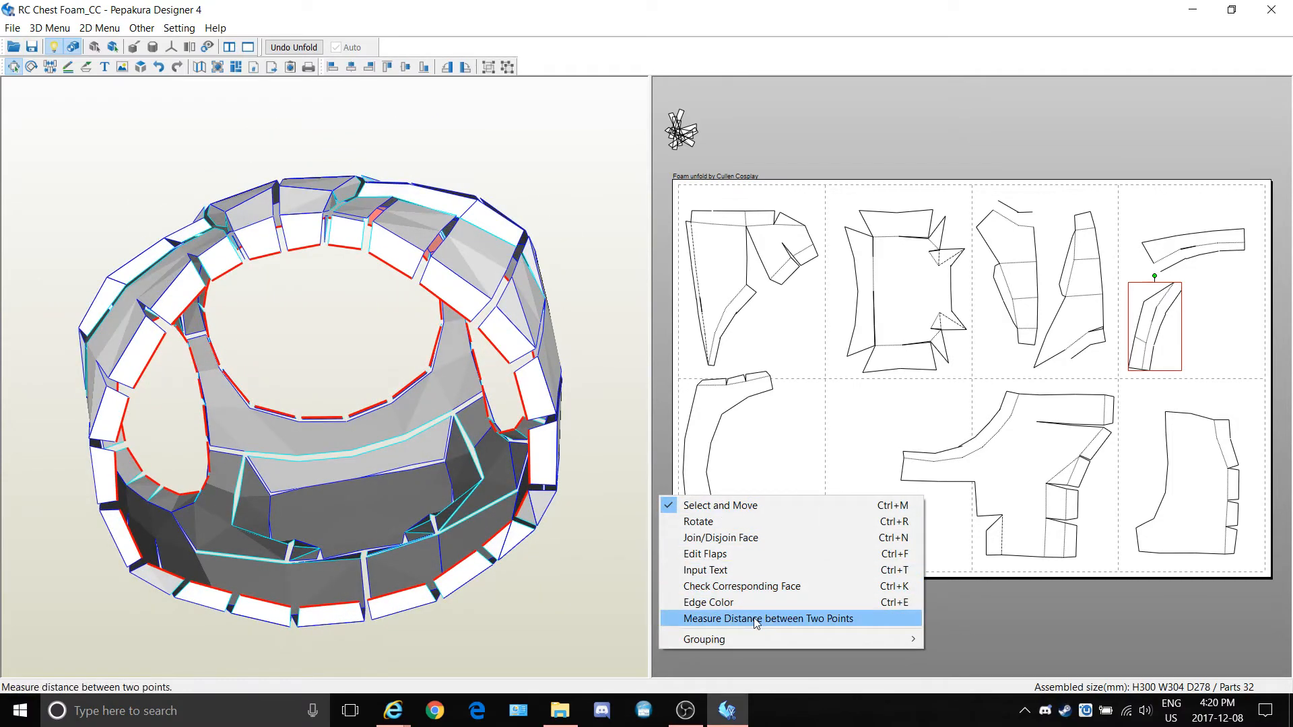
right_drag(330, 260, 871, 608)
right_click(768, 466)
click(770, 591)
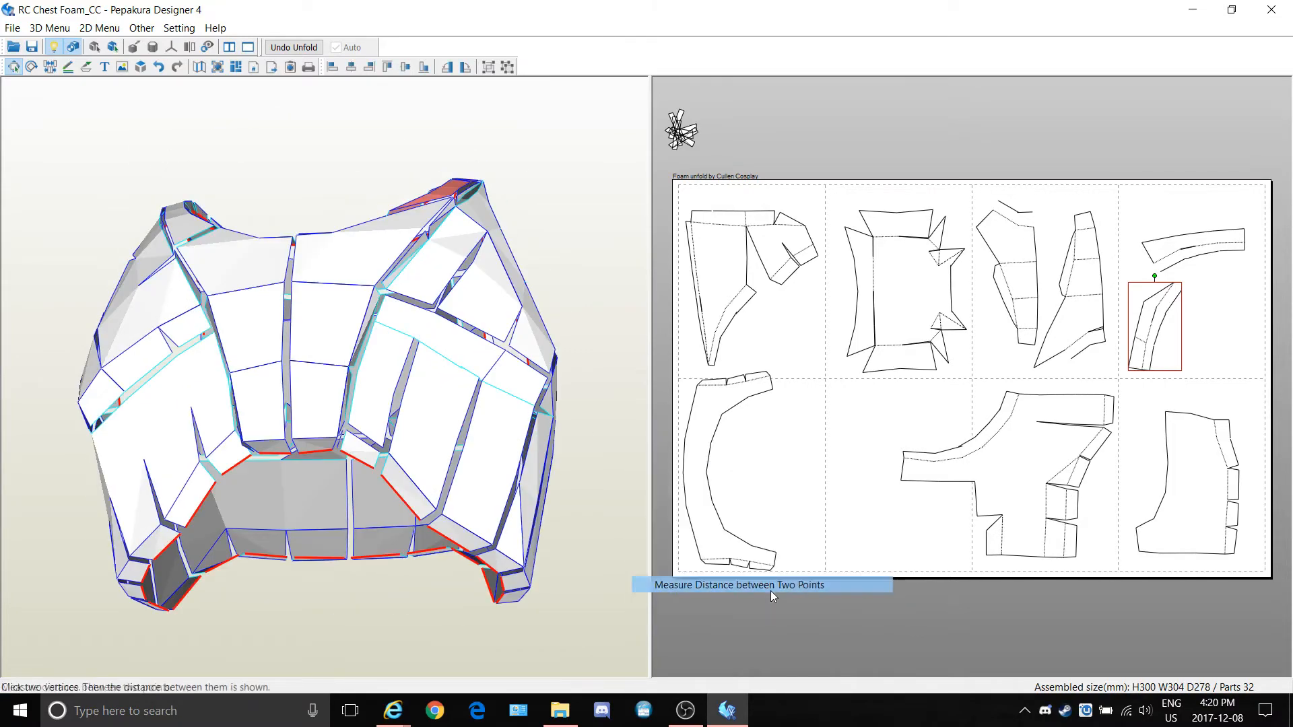
right_drag(466, 547, 445, 496)
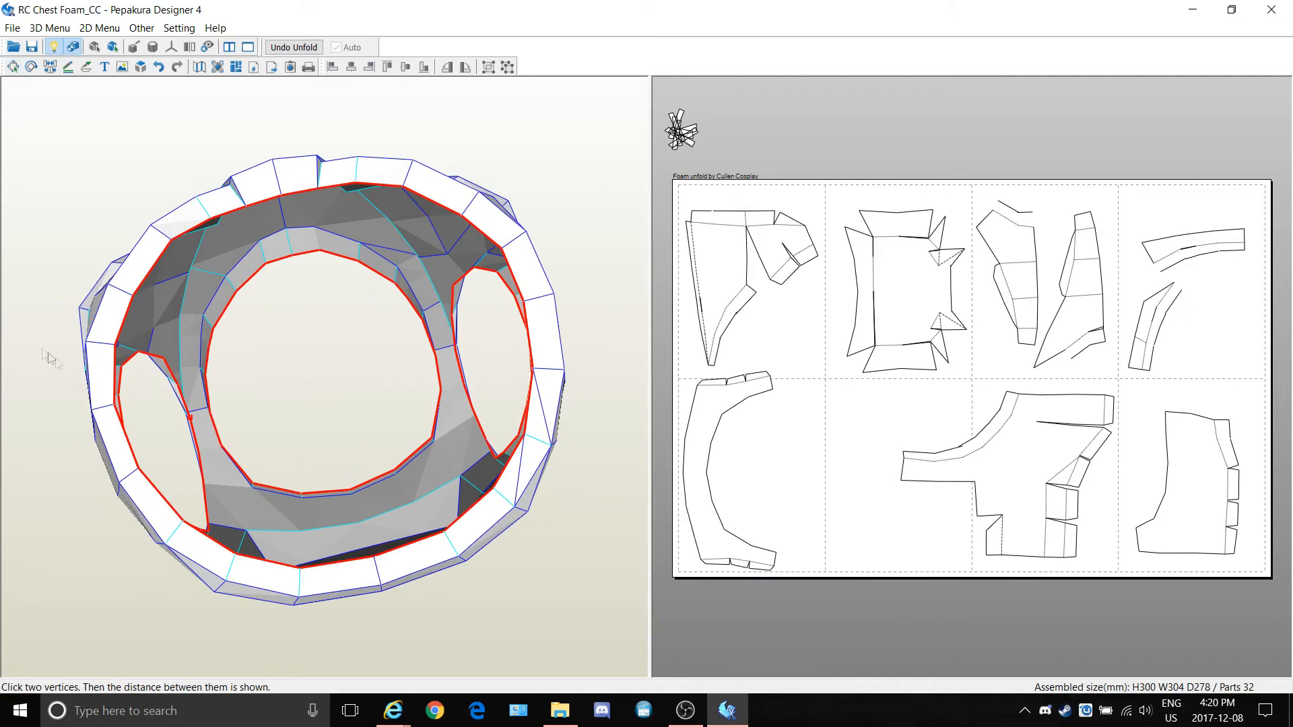
click(523, 301)
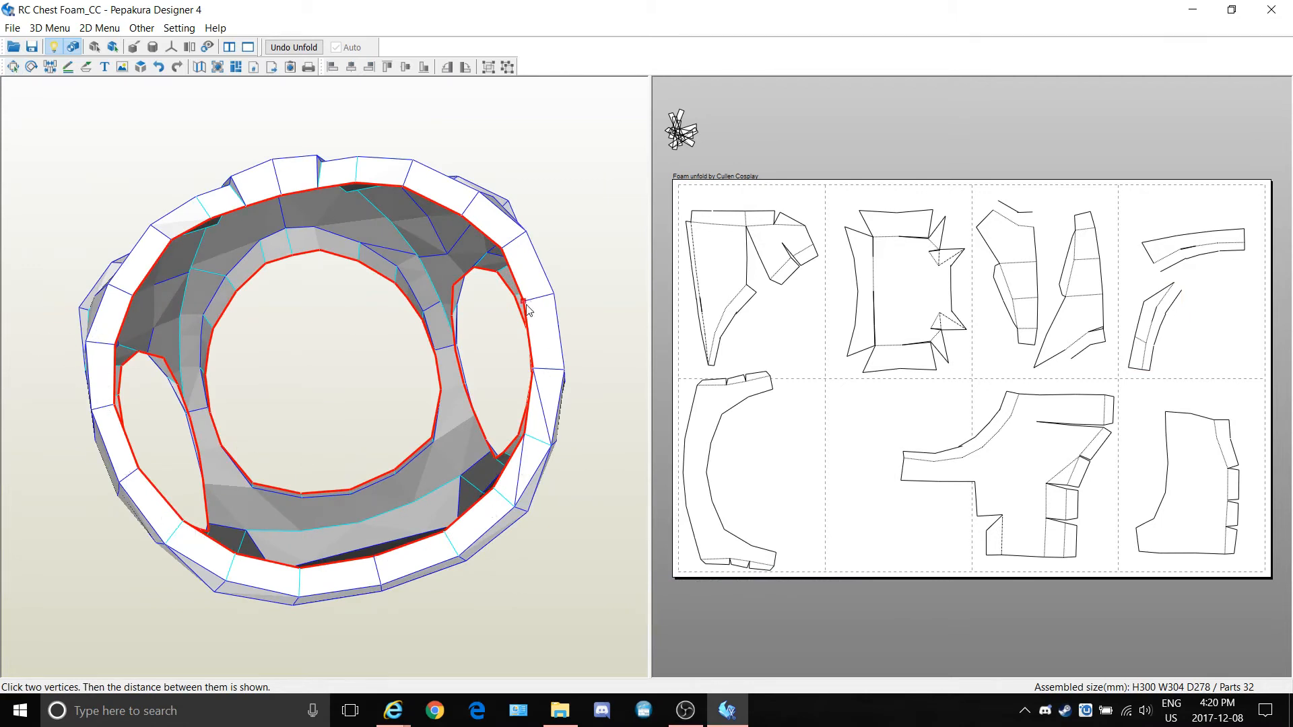
click(115, 404)
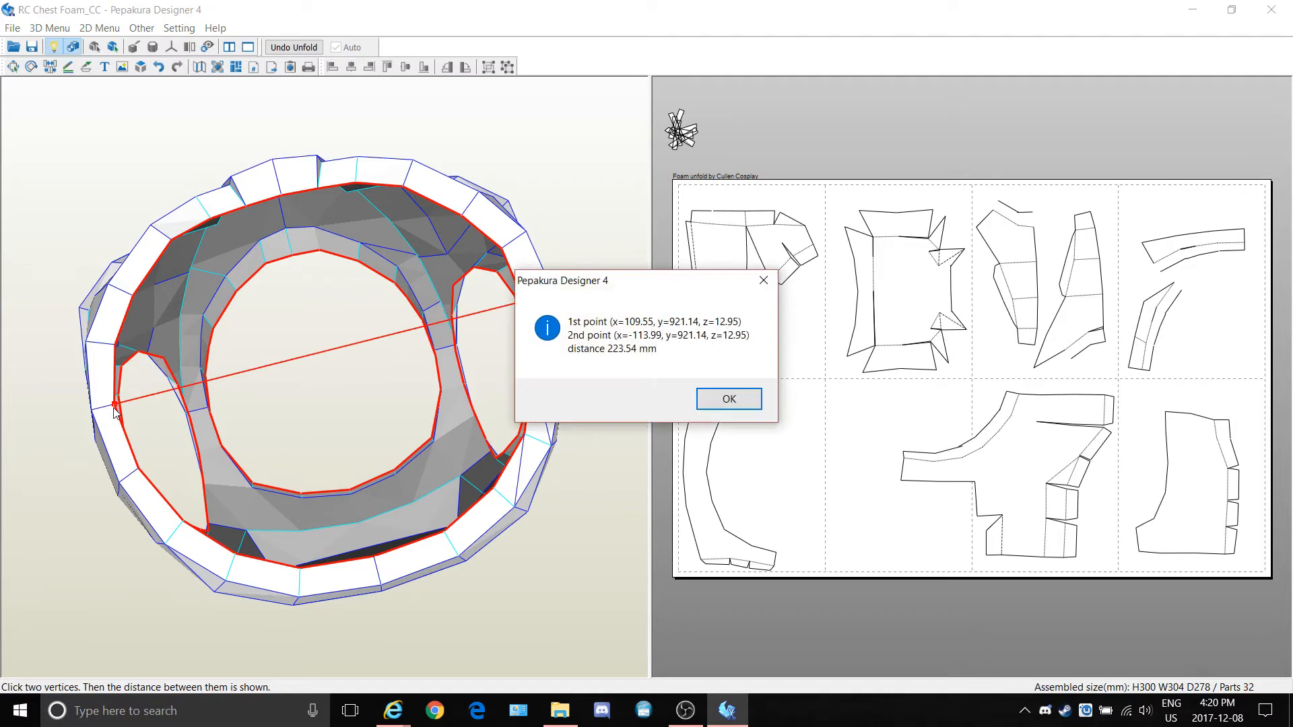
click(767, 283)
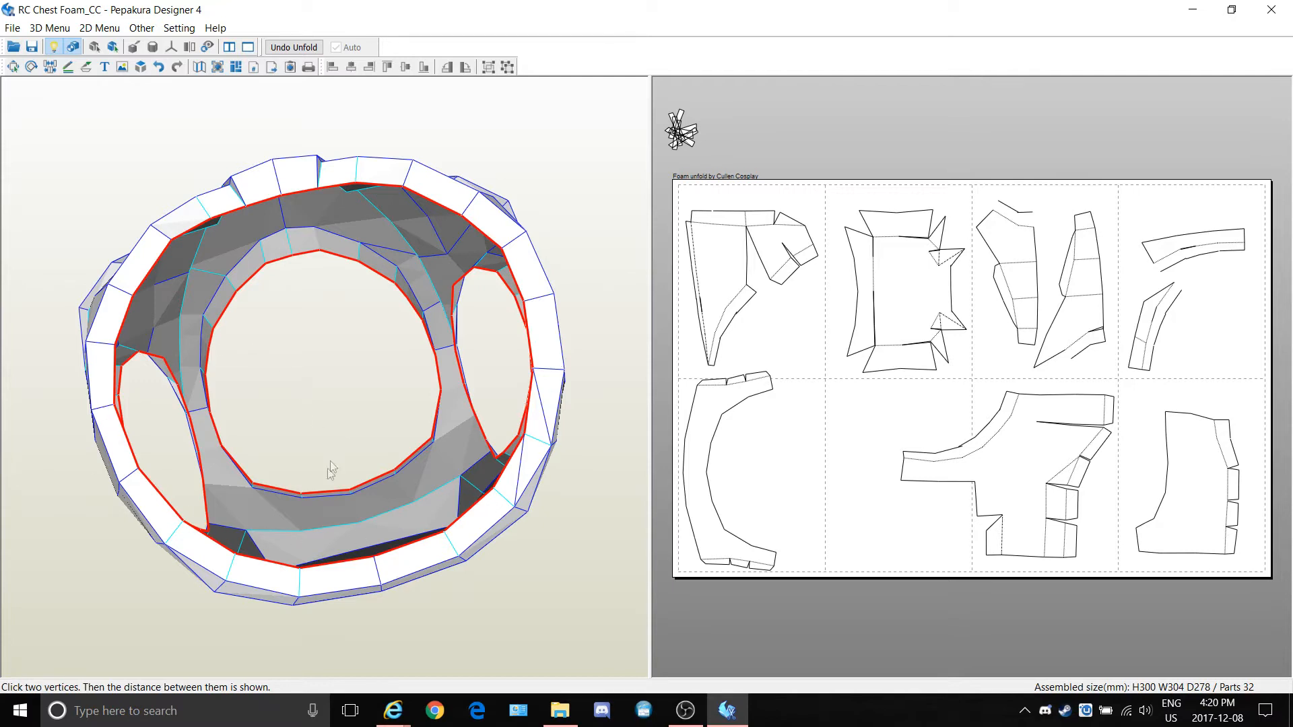
Measure the chest's outer width between opposite side vertices of the bottom rim and move the result box aside
click(92, 411)
click(555, 295)
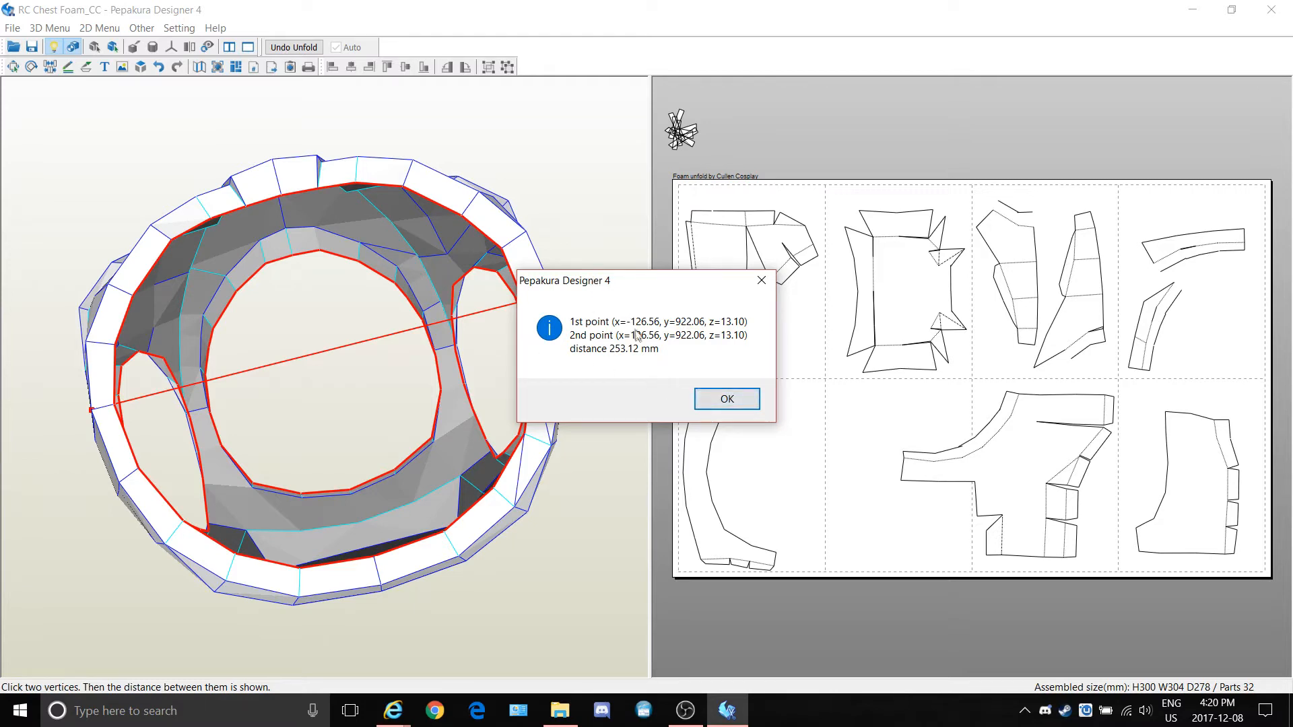
drag(566, 281, 529, 268)
Switch to the Google page in Internet Explorer, convert 253.12 mm to cm, then return to Pepakura Designer and dismiss the measurement
click(393, 710)
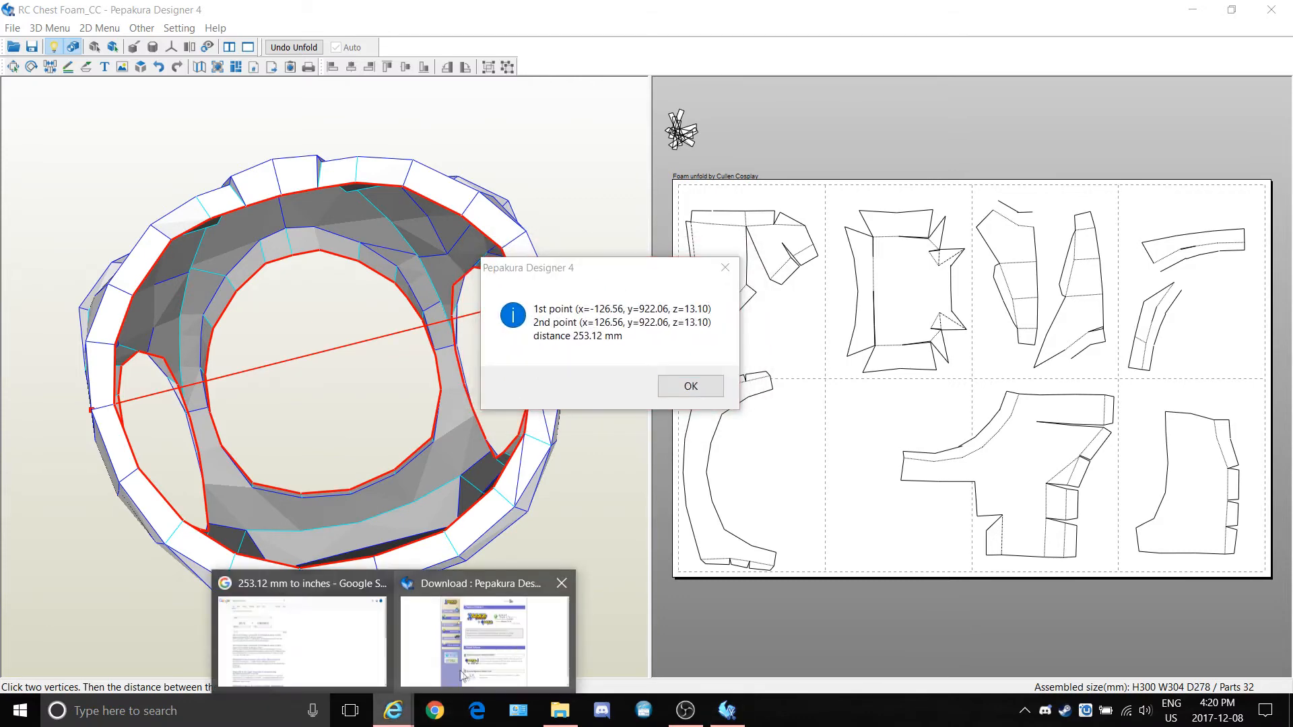
click(369, 650)
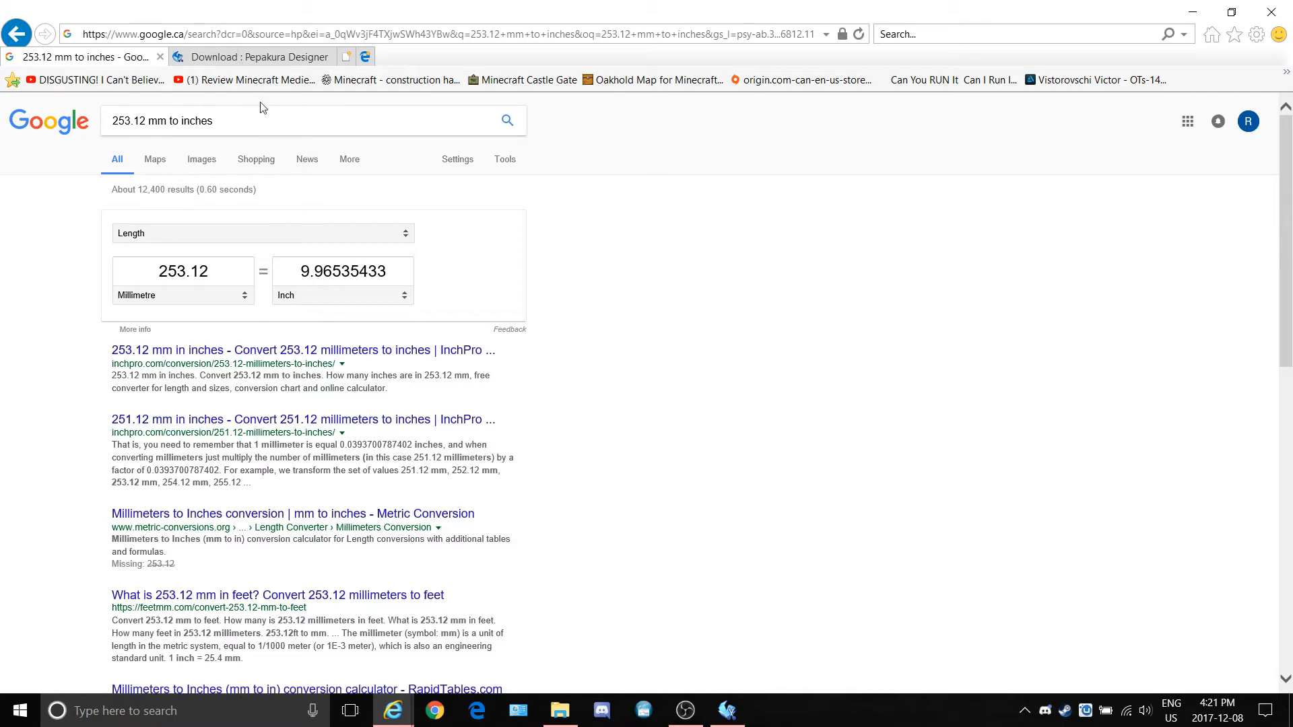
drag(220, 121, 185, 143)
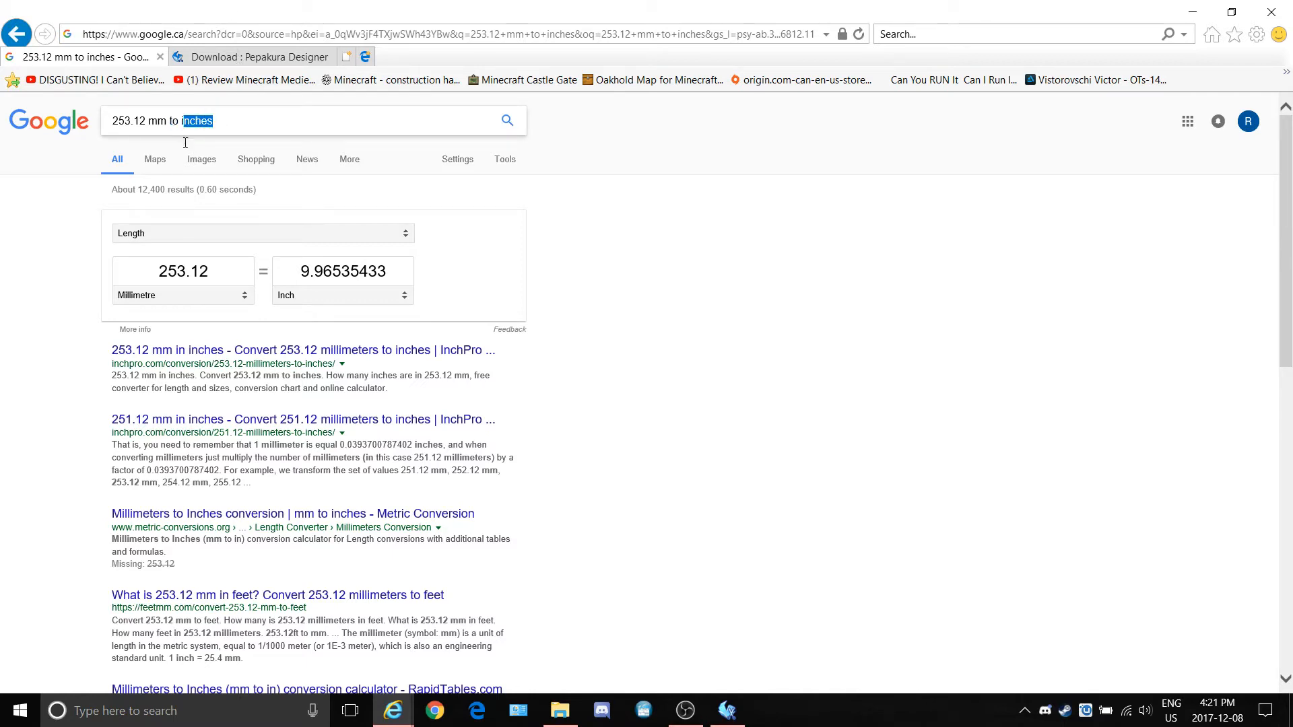
text(cm)
key(Return)
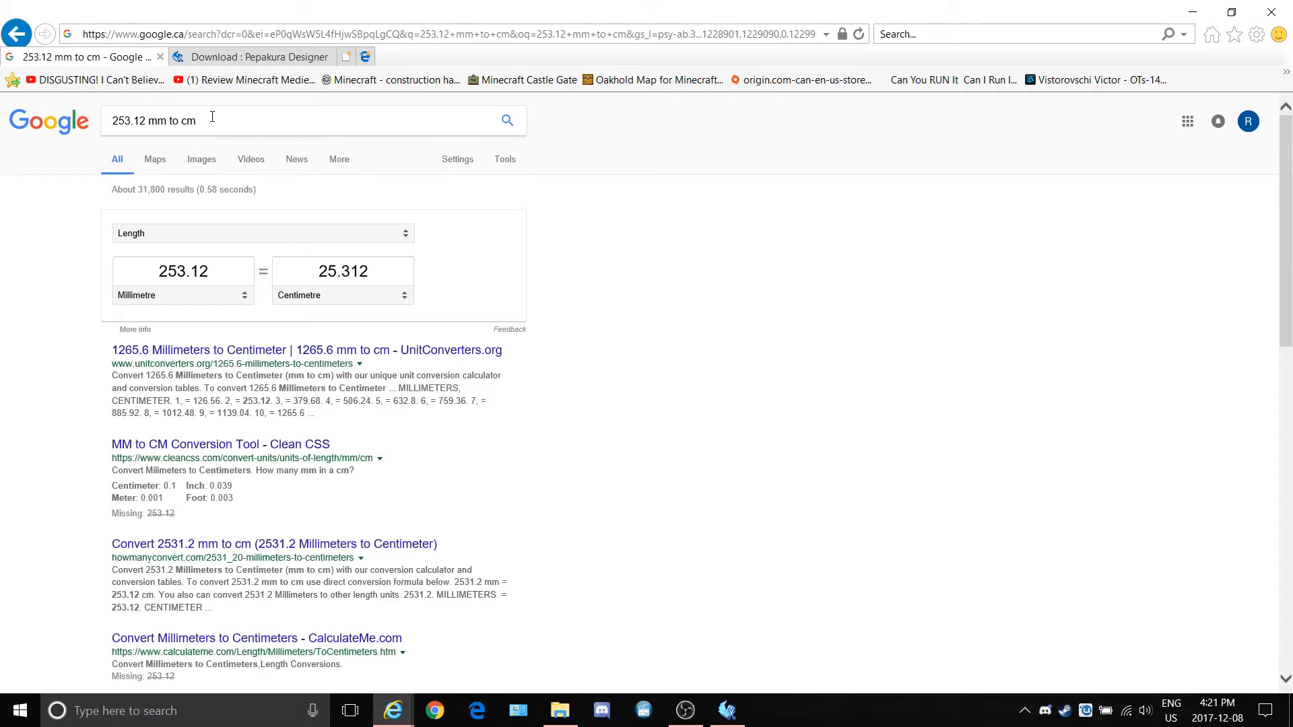
click(1193, 15)
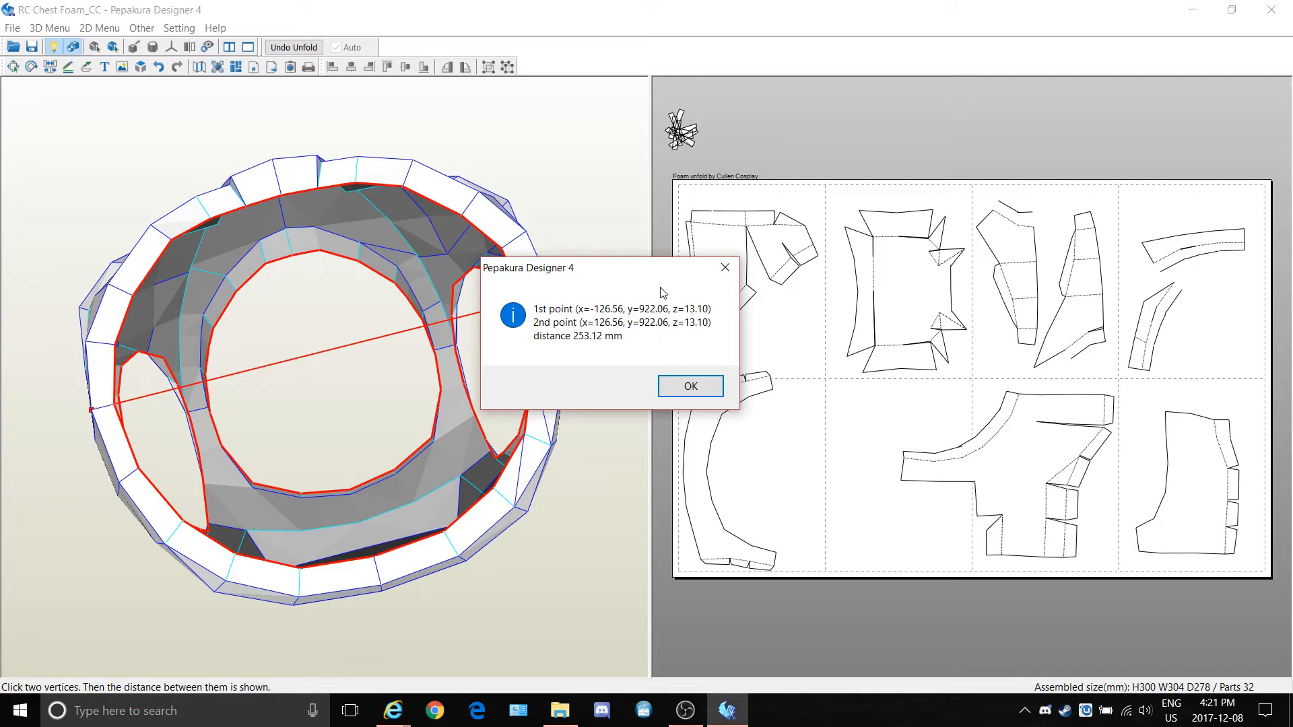
click(728, 272)
Scale the whole chest pattern down by 10%
right_drag(464, 286, 450, 333)
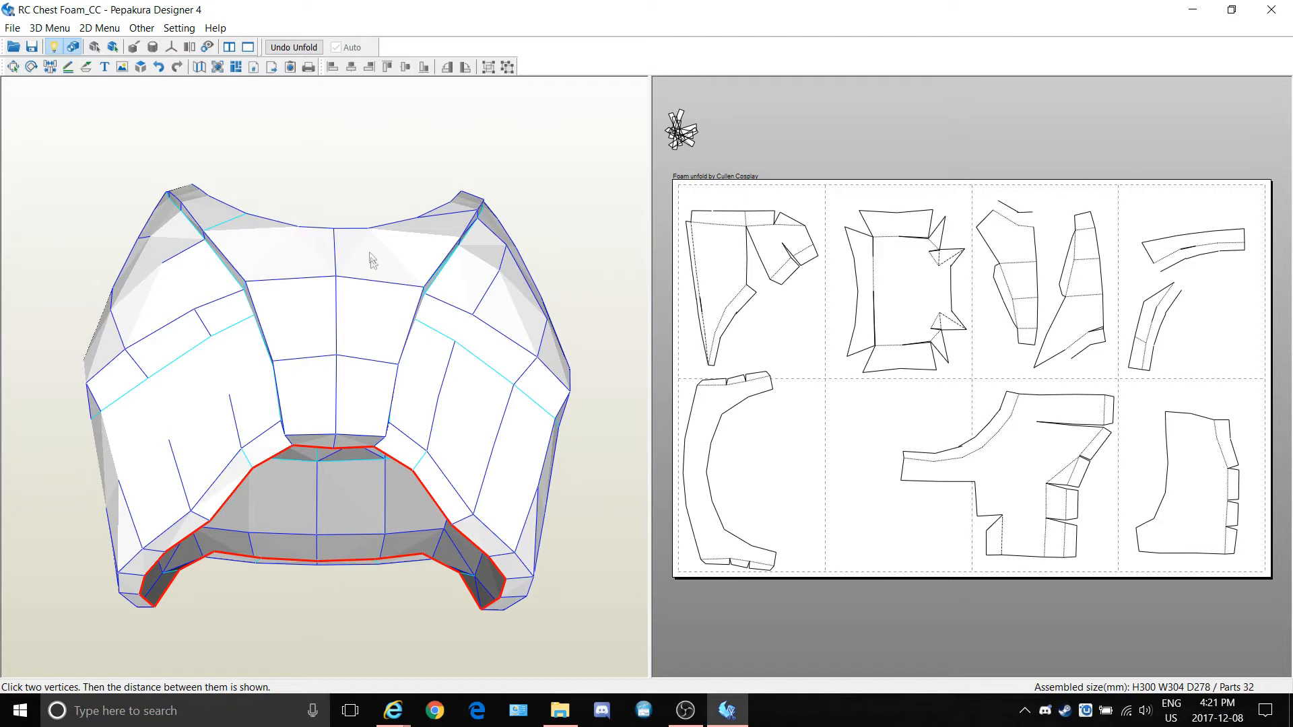
click(113, 30)
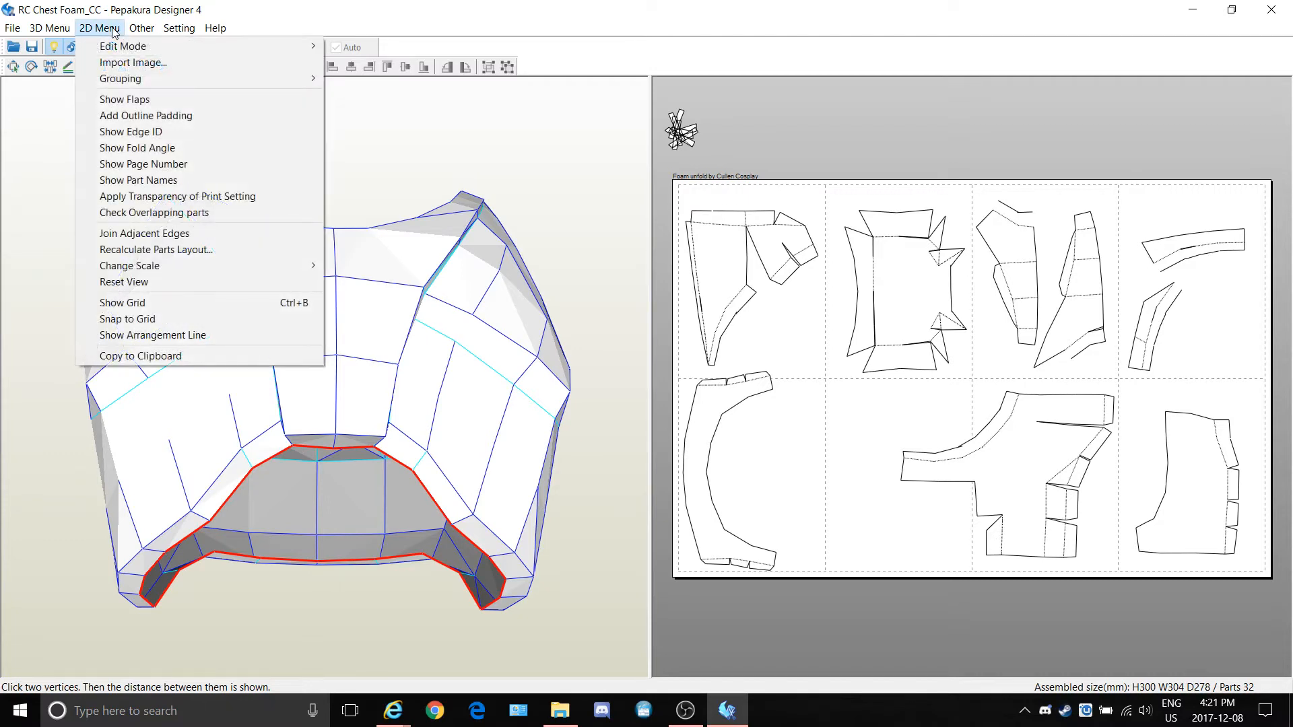
mouse_move(113, 269)
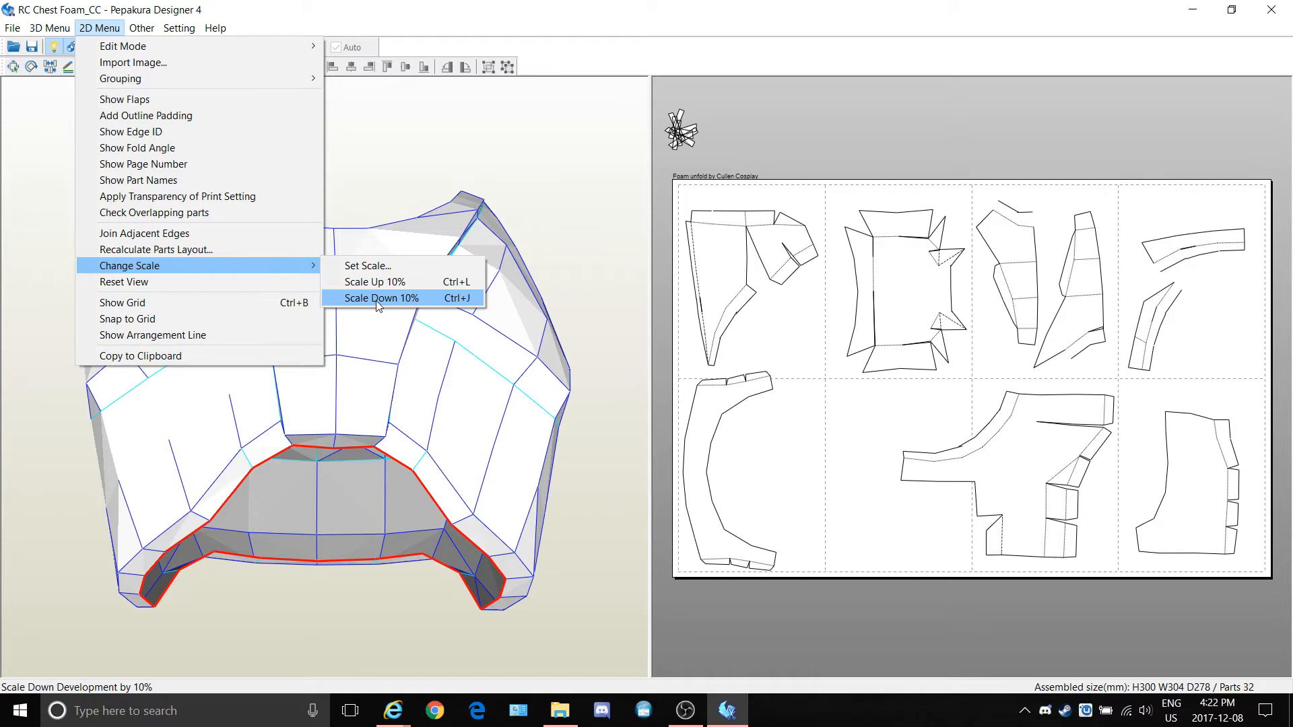
click(379, 298)
Measure the scaled chest's outer width between the same opposite side vertices of the bottom rim
drag(379, 306, 101, 330)
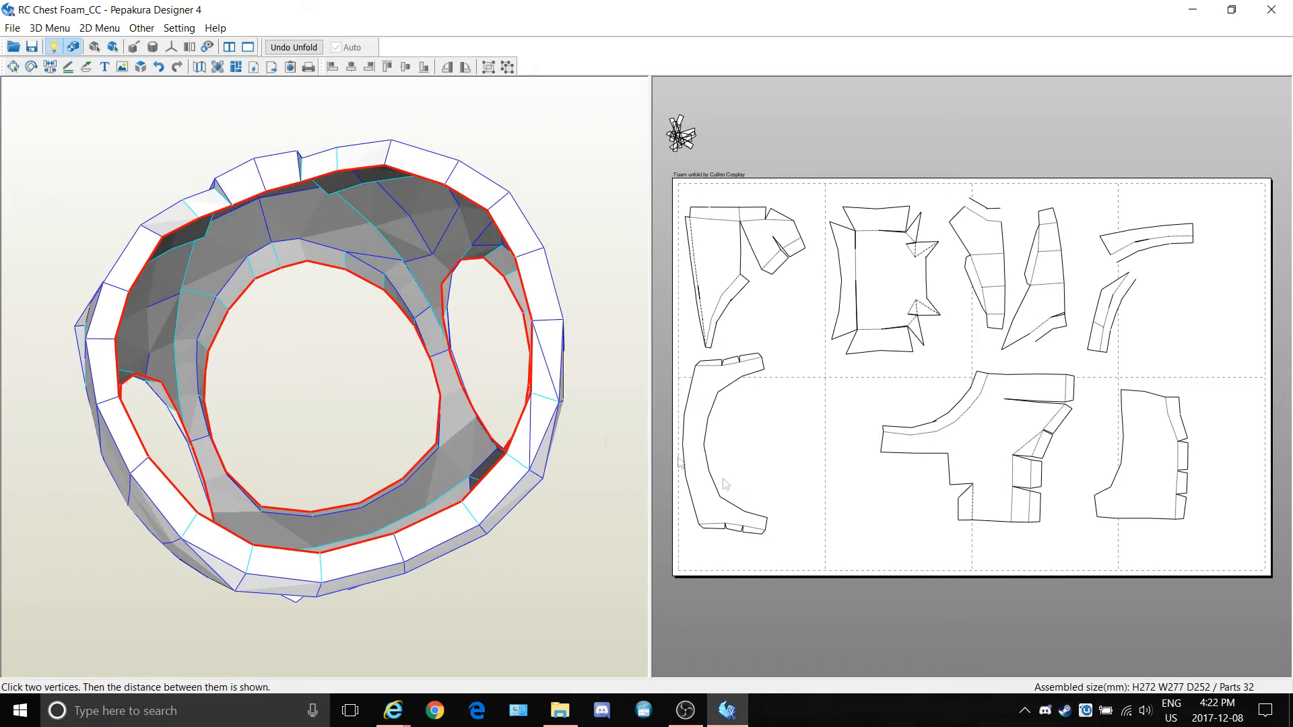
drag(184, 393, 290, 368)
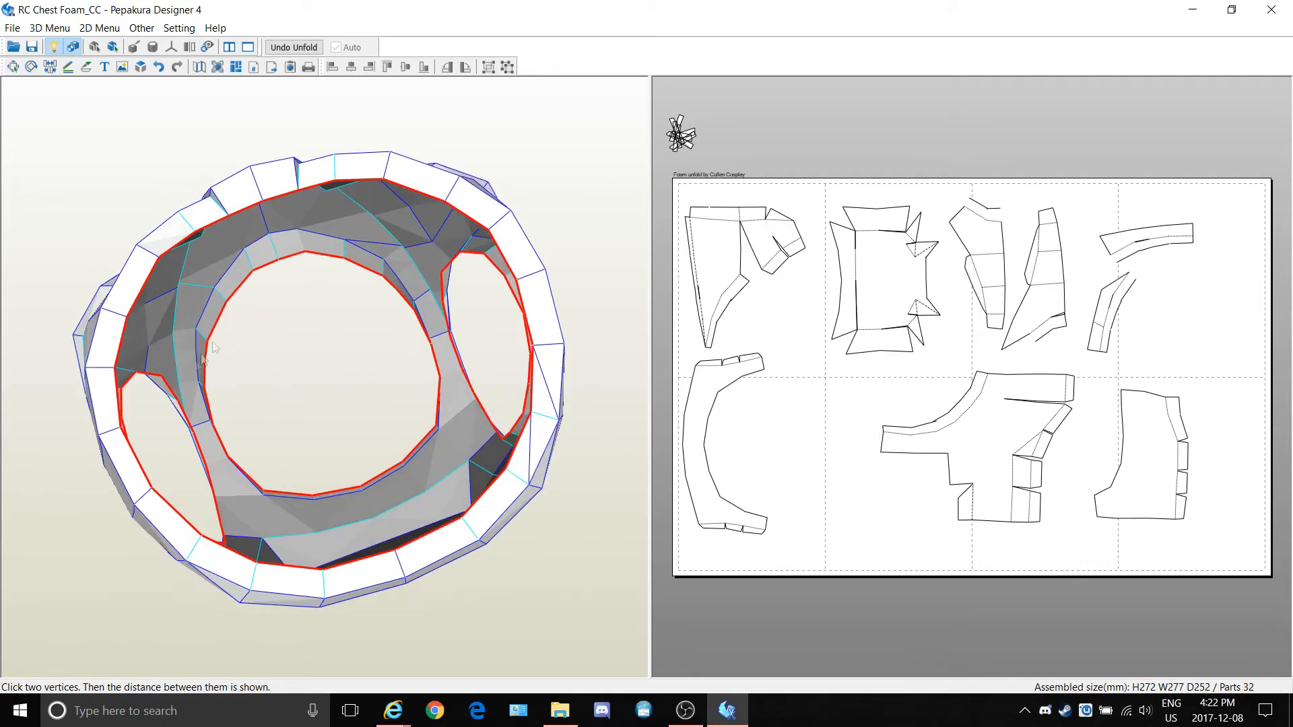
click(98, 436)
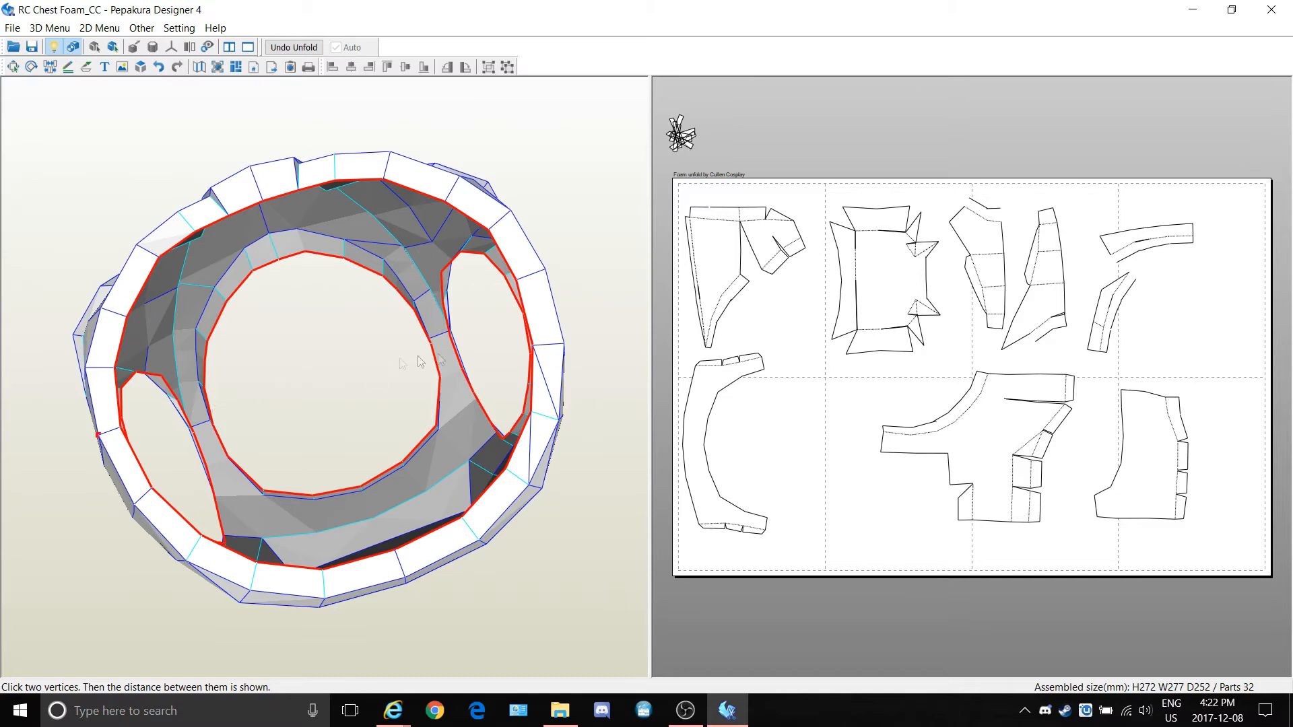
click(546, 269)
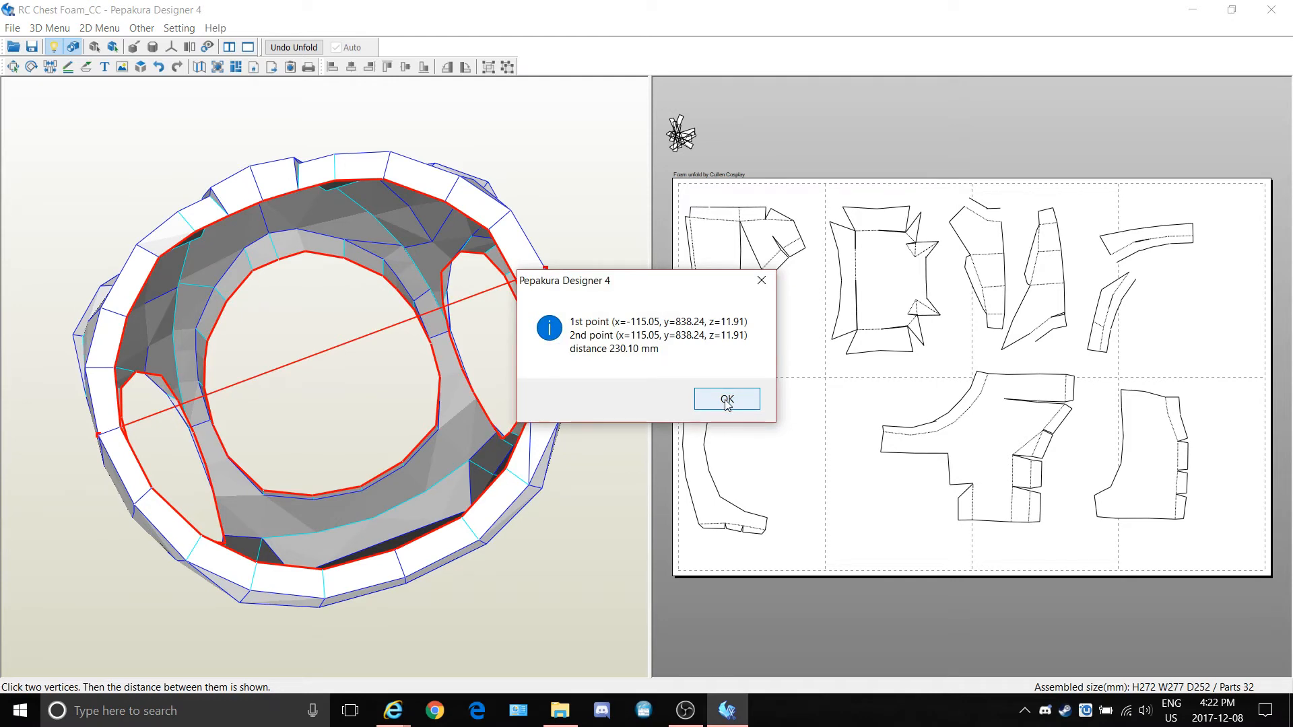
click(728, 413)
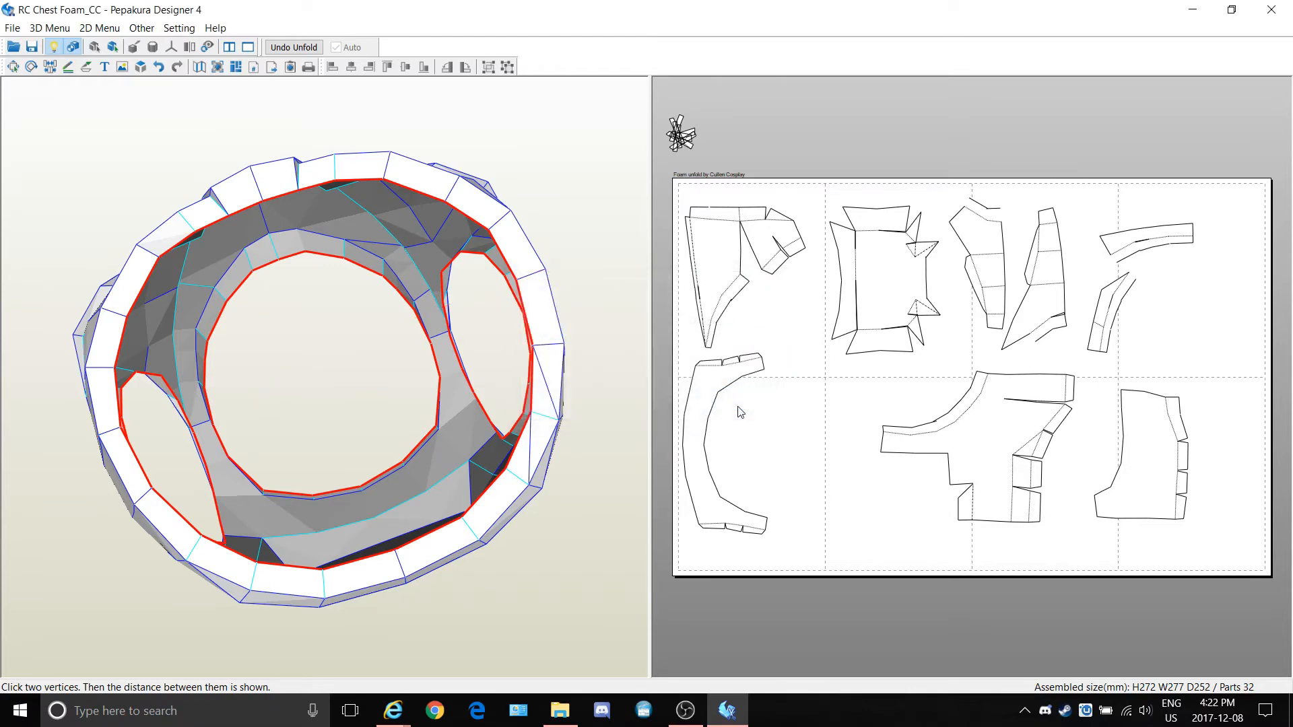
Open the Set Scale dialog, review its height, width, depth and scale fields, and close it without changes
right_drag(479, 233, 431, 350)
click(94, 27)
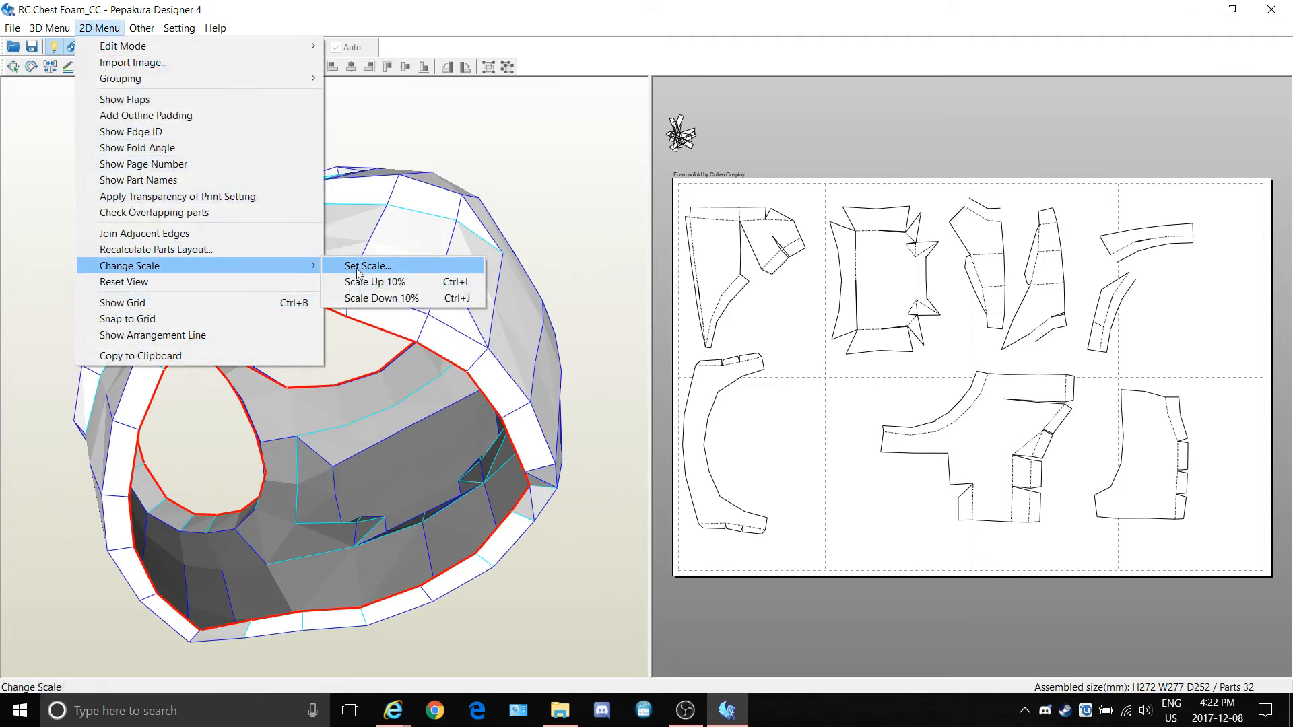
click(388, 267)
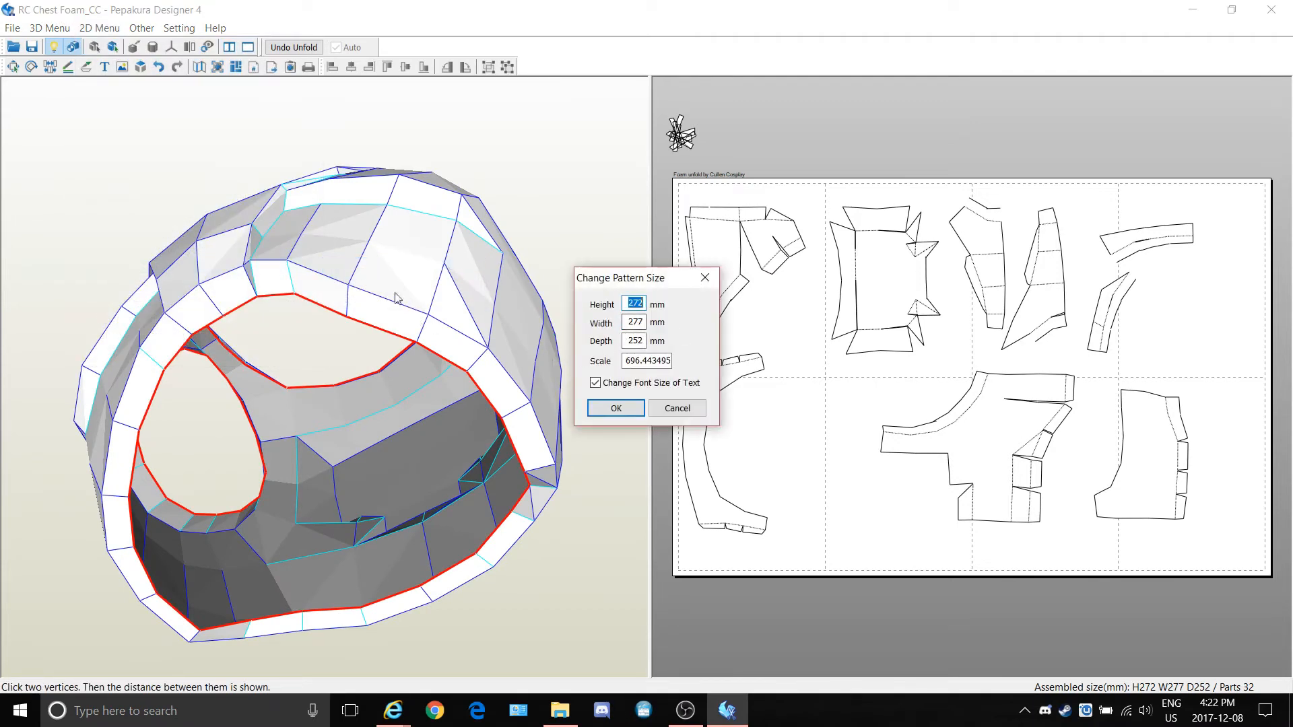
drag(637, 284, 719, 290)
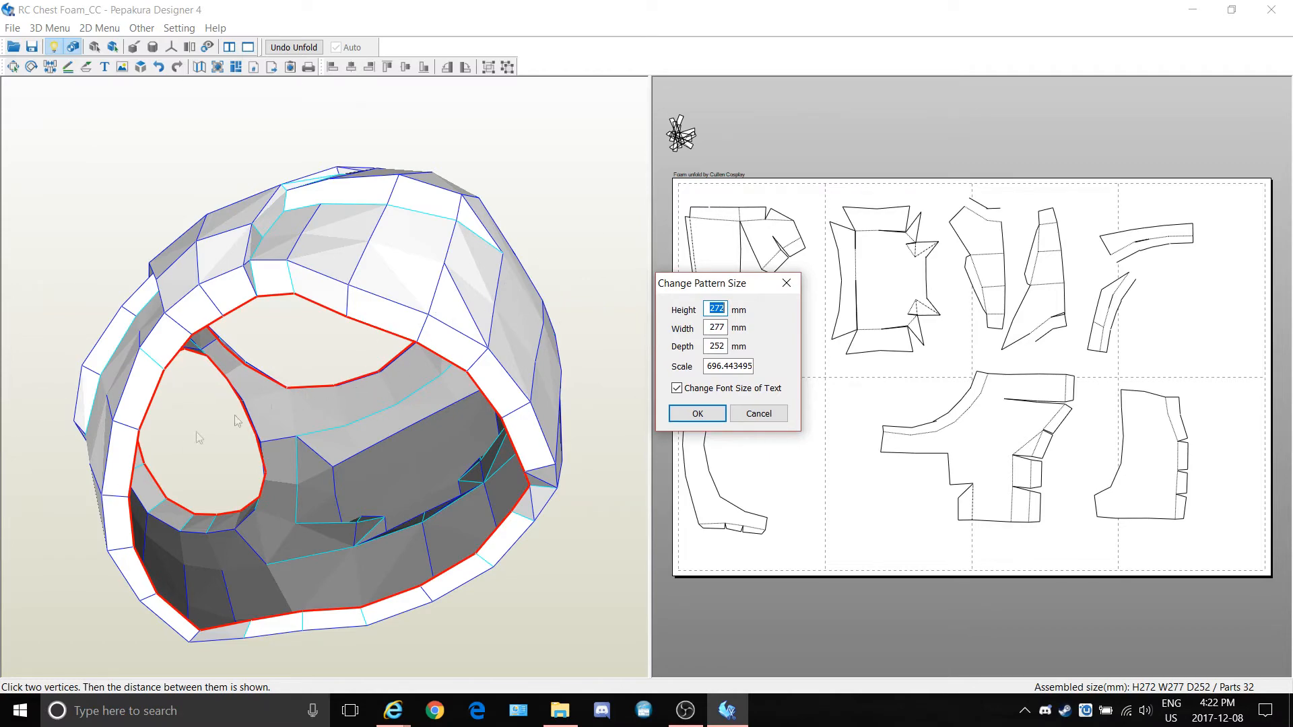
click(787, 283)
Measure the chest's side height from the top of the shoulder strap to the lower side edge beneath the armhole
mouse_move(309, 336)
mouse_down()
mouse_move(342, 383)
mouse_move(333, 342)
mouse_up()
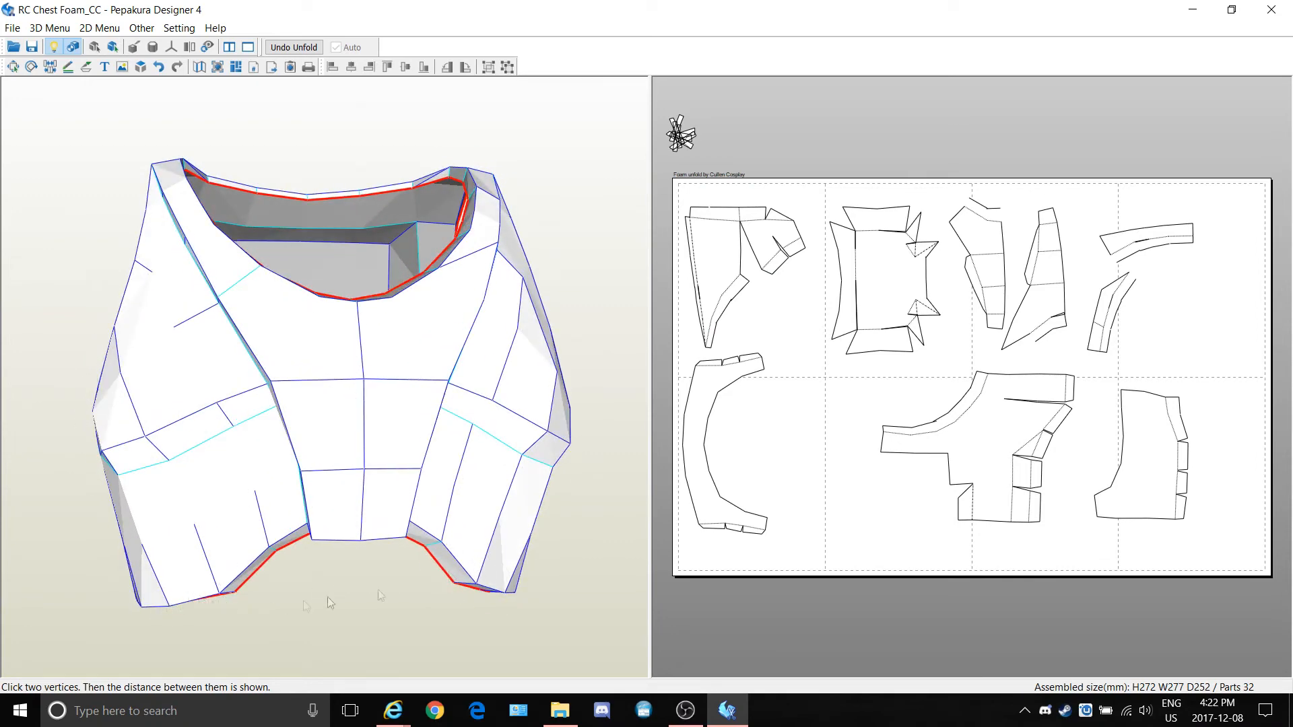
drag(337, 589, 89, 347)
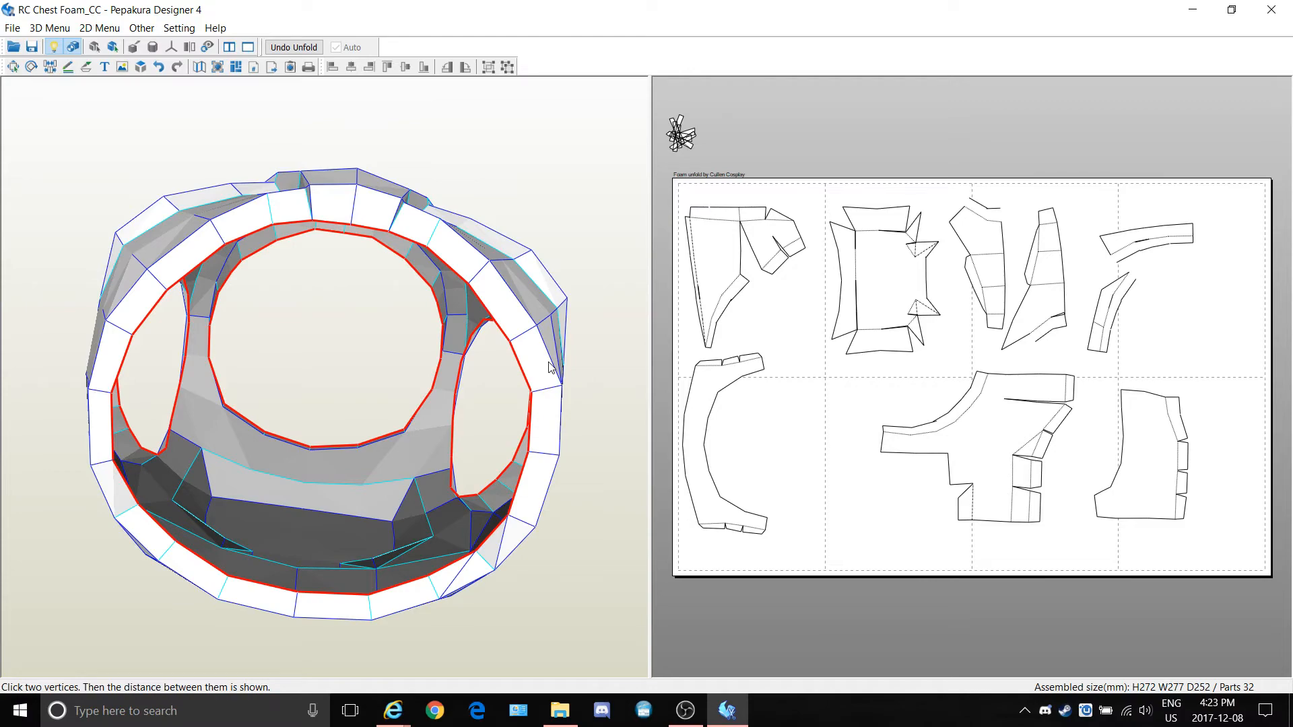
mouse_move(370, 330)
mouse_down()
mouse_move(389, 373)
mouse_move(431, 407)
mouse_move(315, 422)
mouse_move(317, 409)
mouse_move(357, 403)
mouse_move(283, 394)
mouse_up()
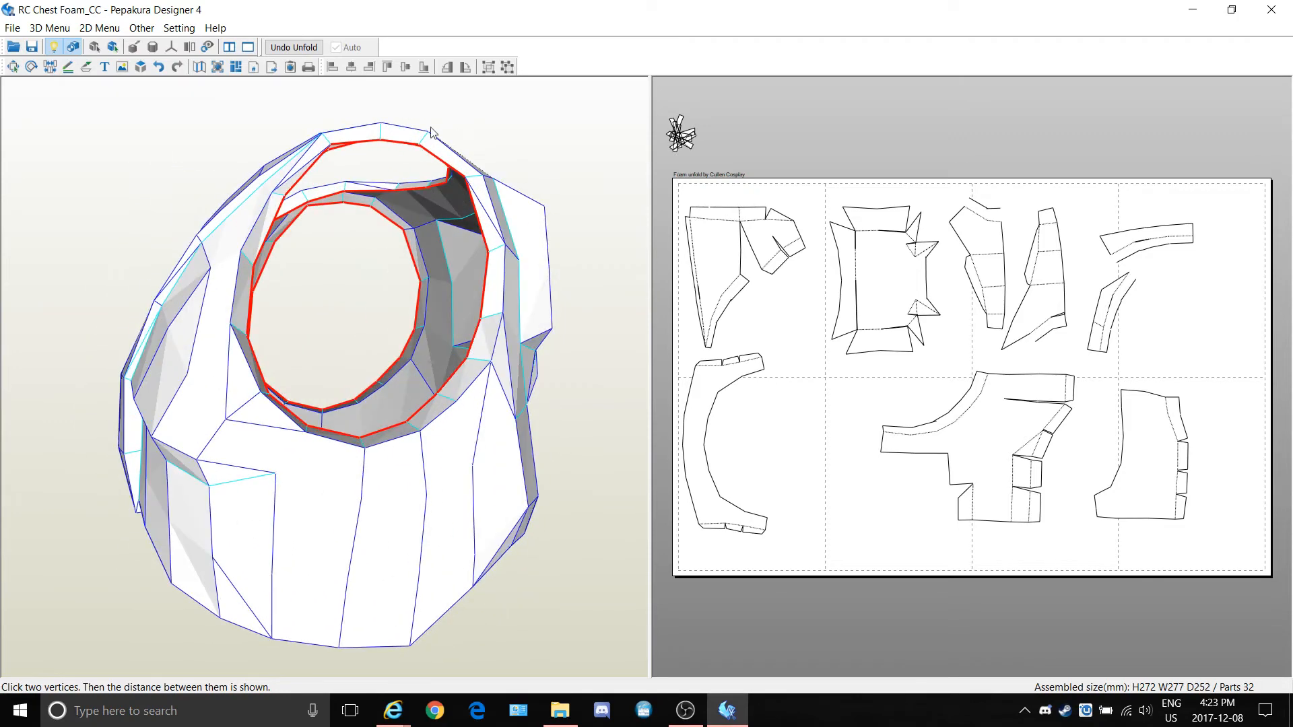
click(381, 124)
right_drag(360, 607, 359, 596)
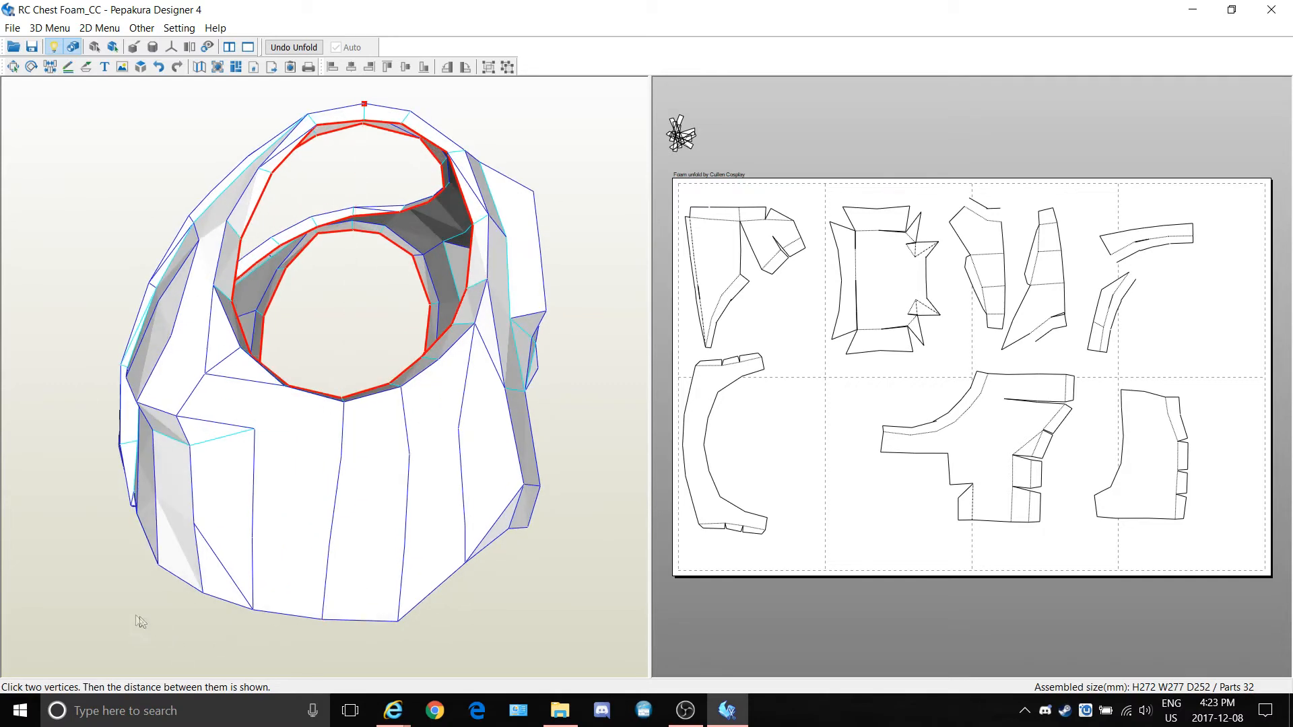
click(133, 505)
right_drag(338, 621, 370, 407)
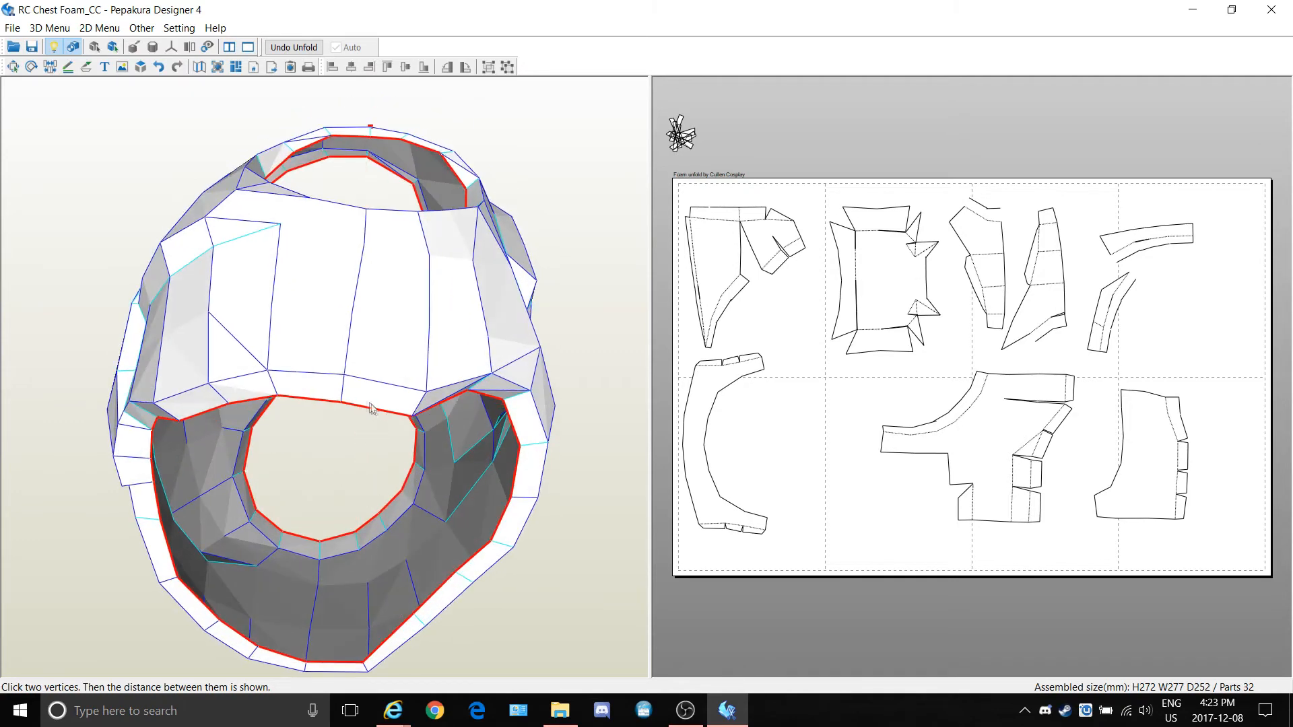
click(344, 373)
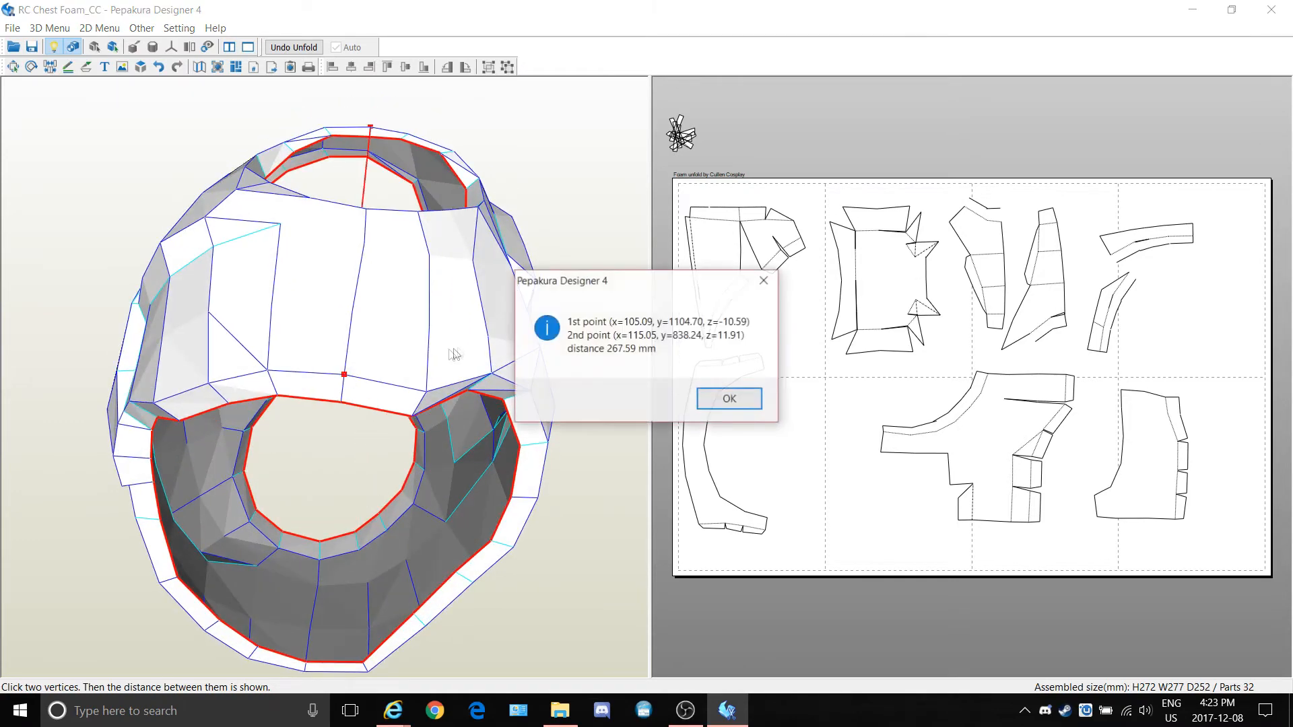
click(725, 402)
right_drag(277, 298, 387, 397)
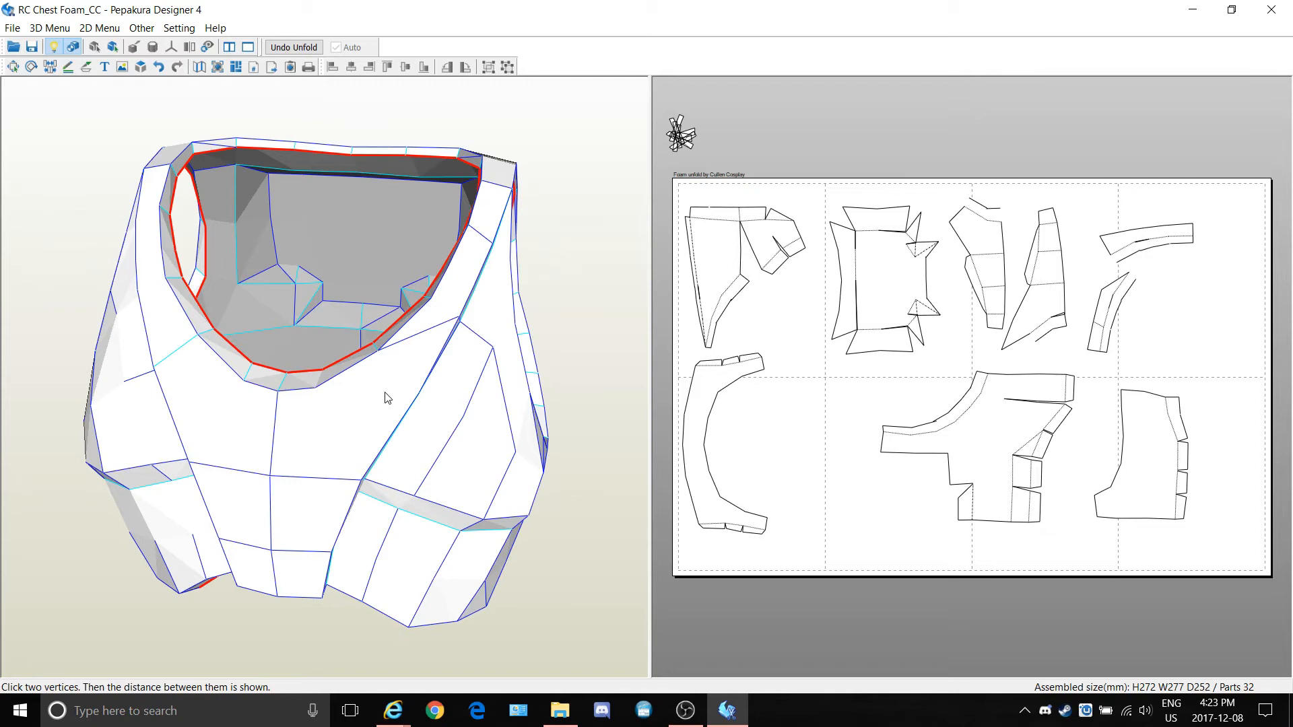
right_drag(409, 386, 353, 376)
right_drag(412, 307, 321, 333)
right_drag(364, 467, 263, 465)
Close the RC Chest Foam_CC file without saving its changes and open RCShoulder Foam_CC from the desktop
click(1274, 7)
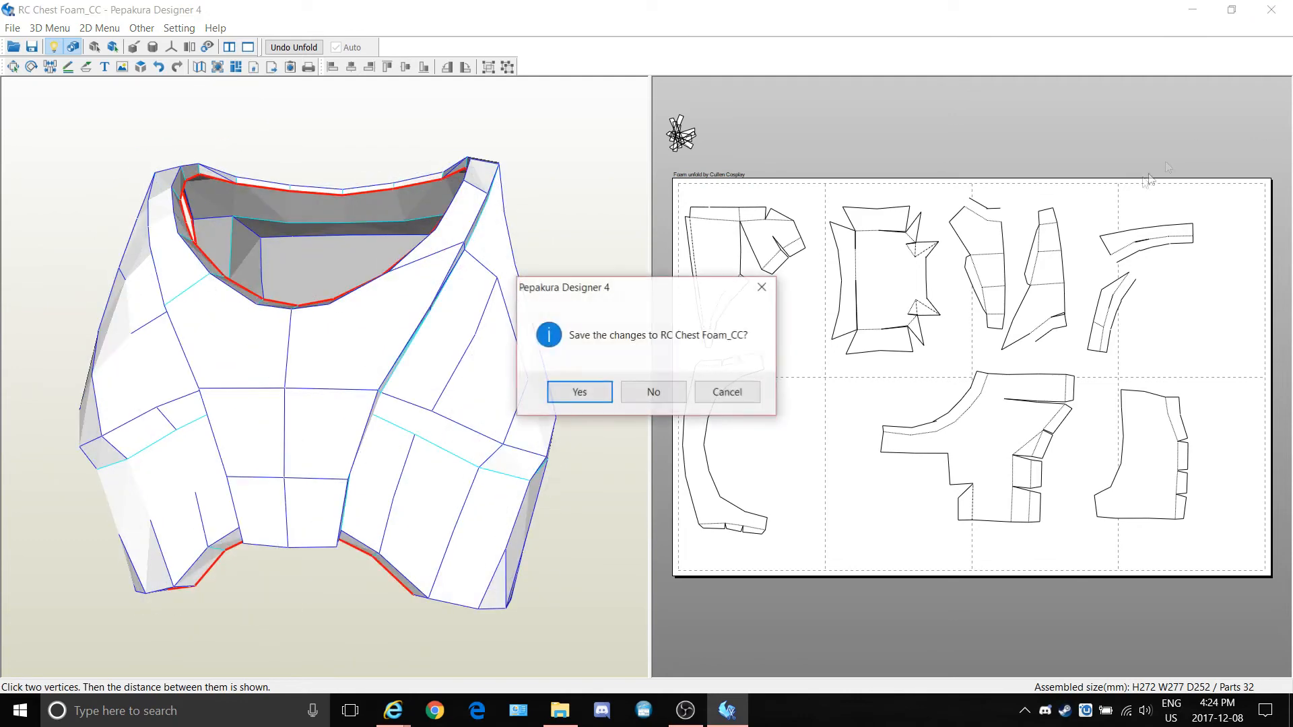
click(652, 388)
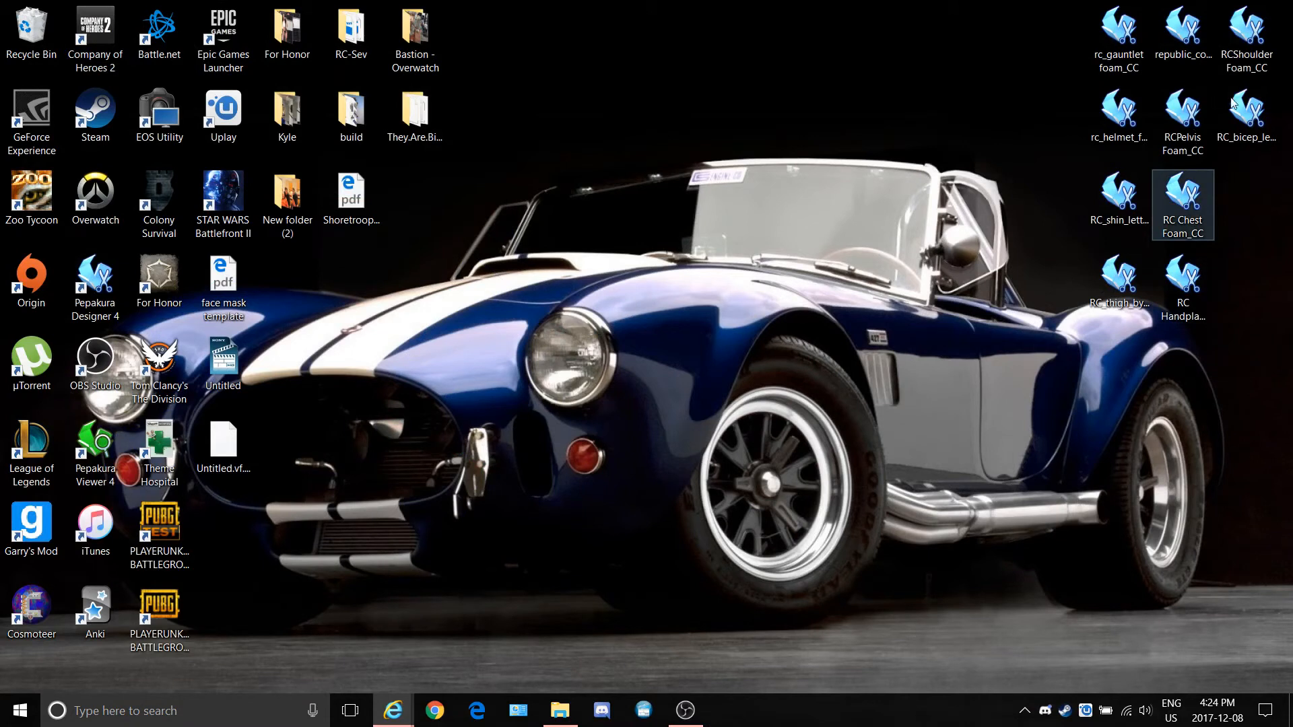
click(1190, 42)
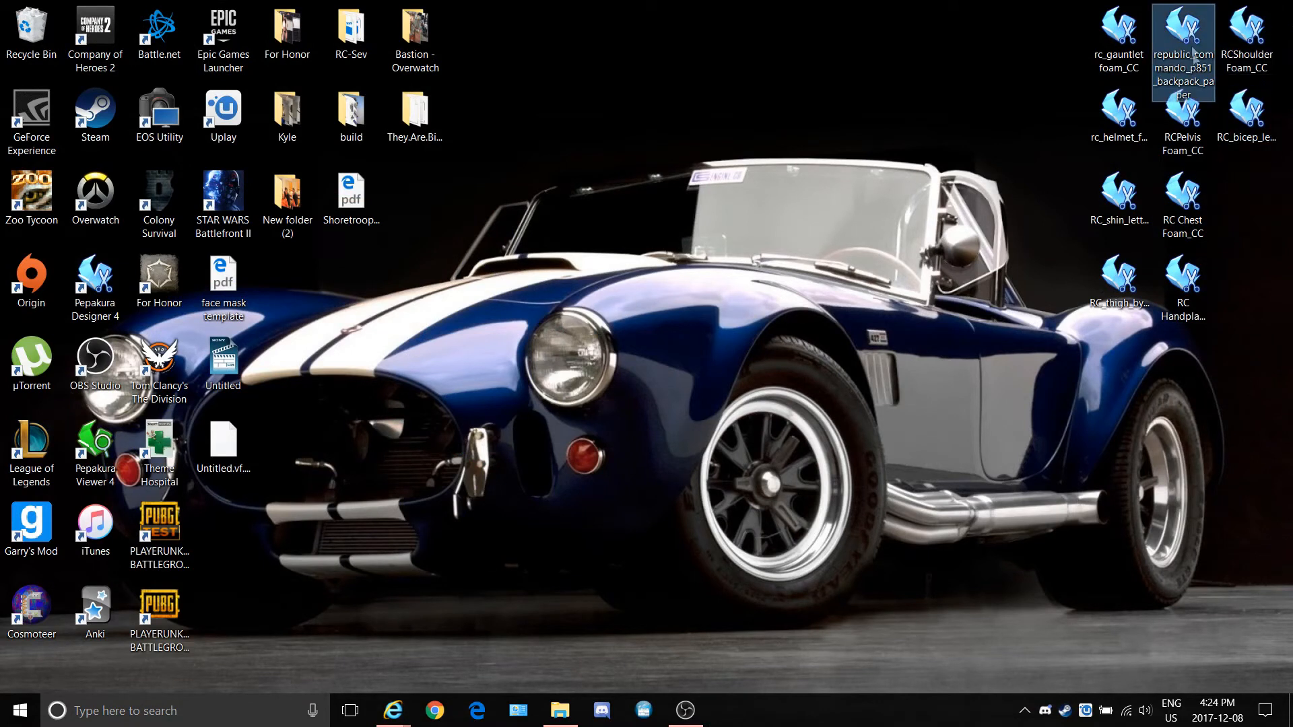
click(1223, 28)
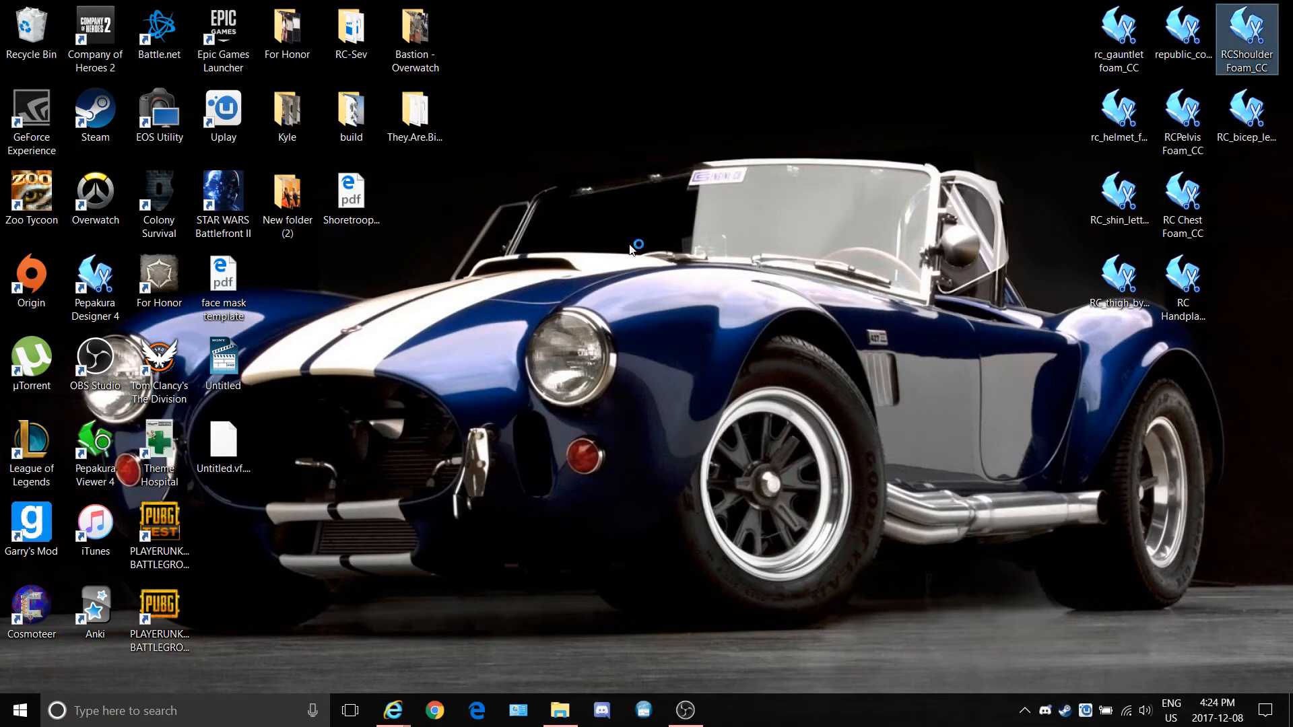
click(699, 503)
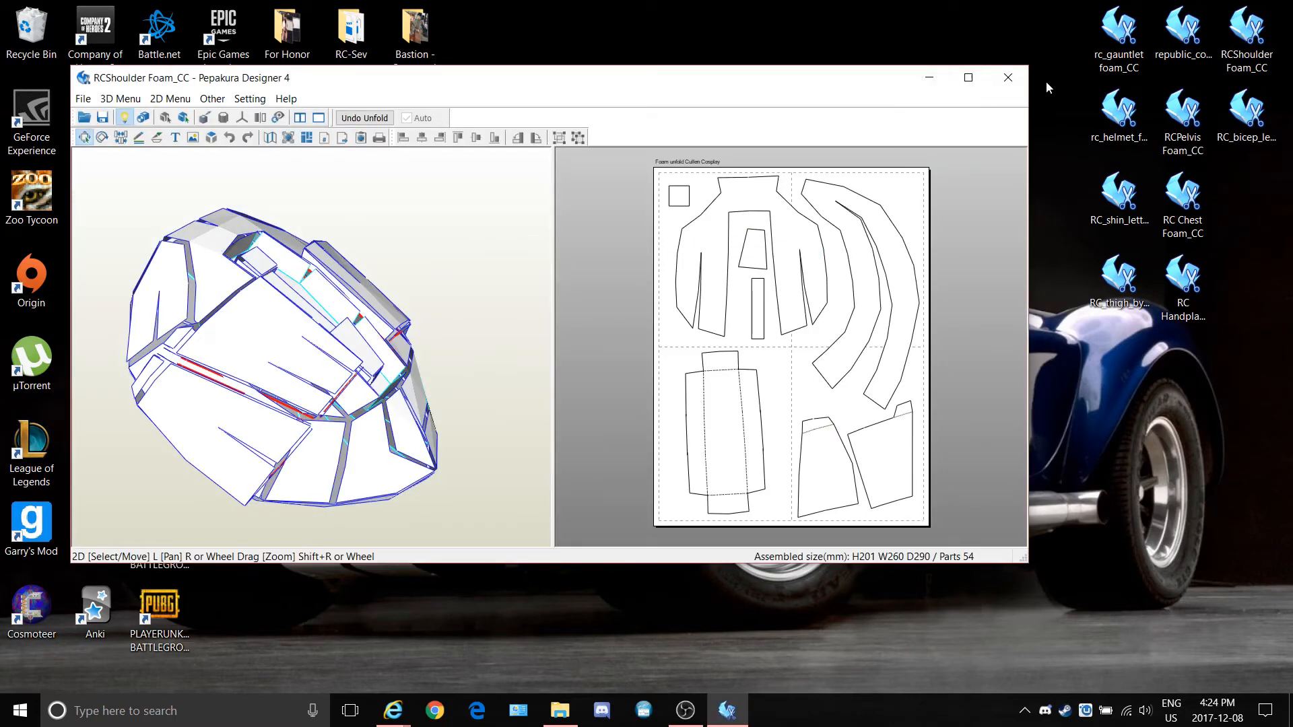
Open the RC Chest Foam_CC file from the desktop again and maximize its window
click(1168, 27)
click(1127, 116)
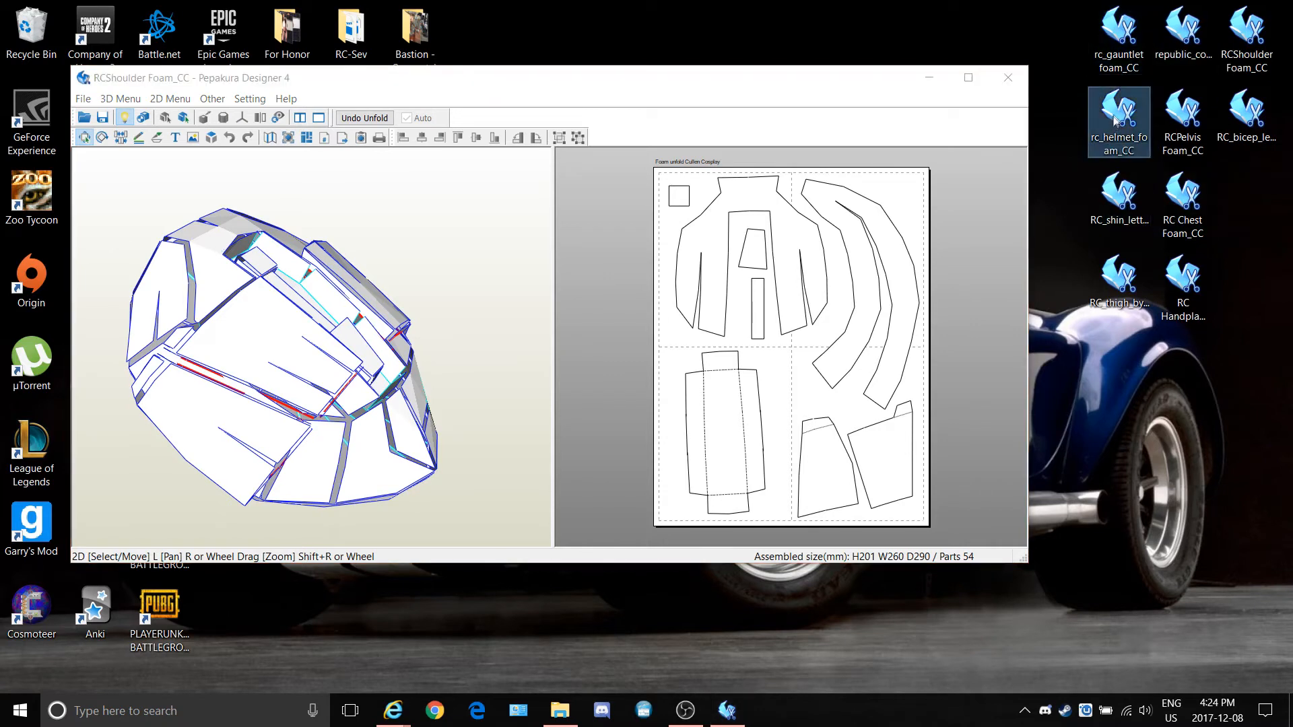
click(1182, 122)
click(1245, 118)
click(1179, 210)
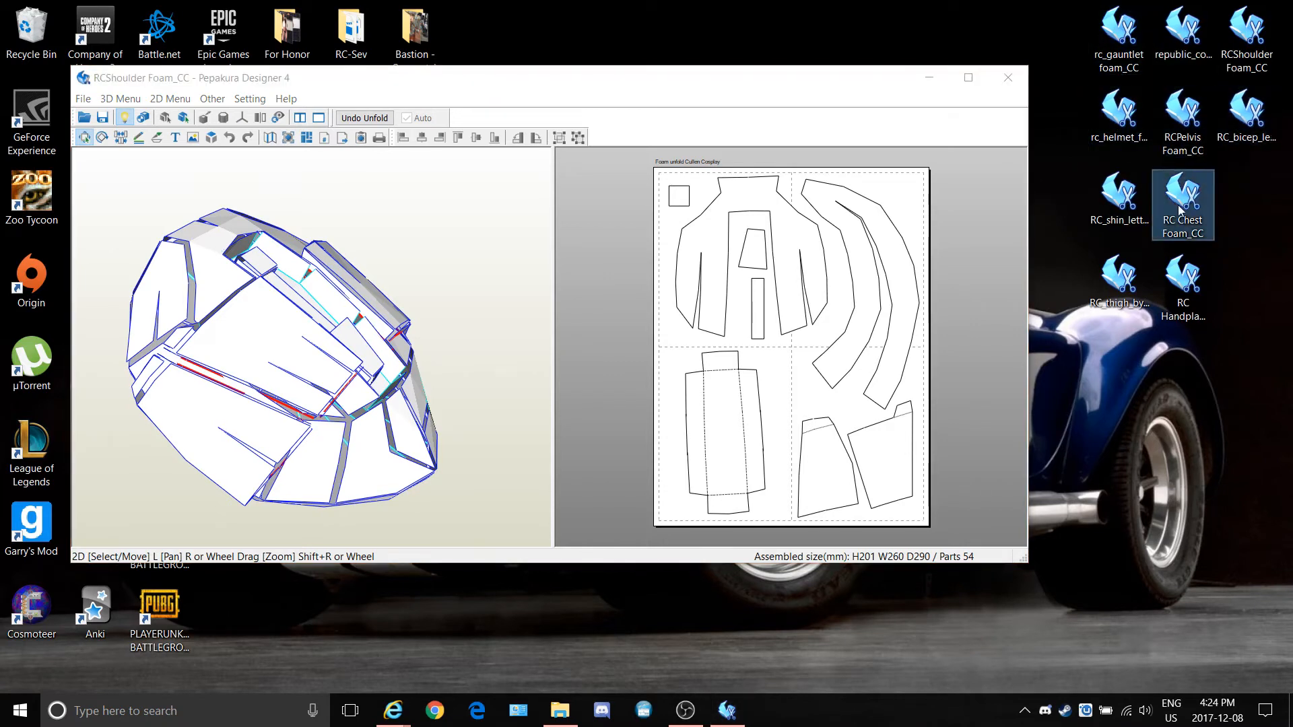
double_click(1167, 210)
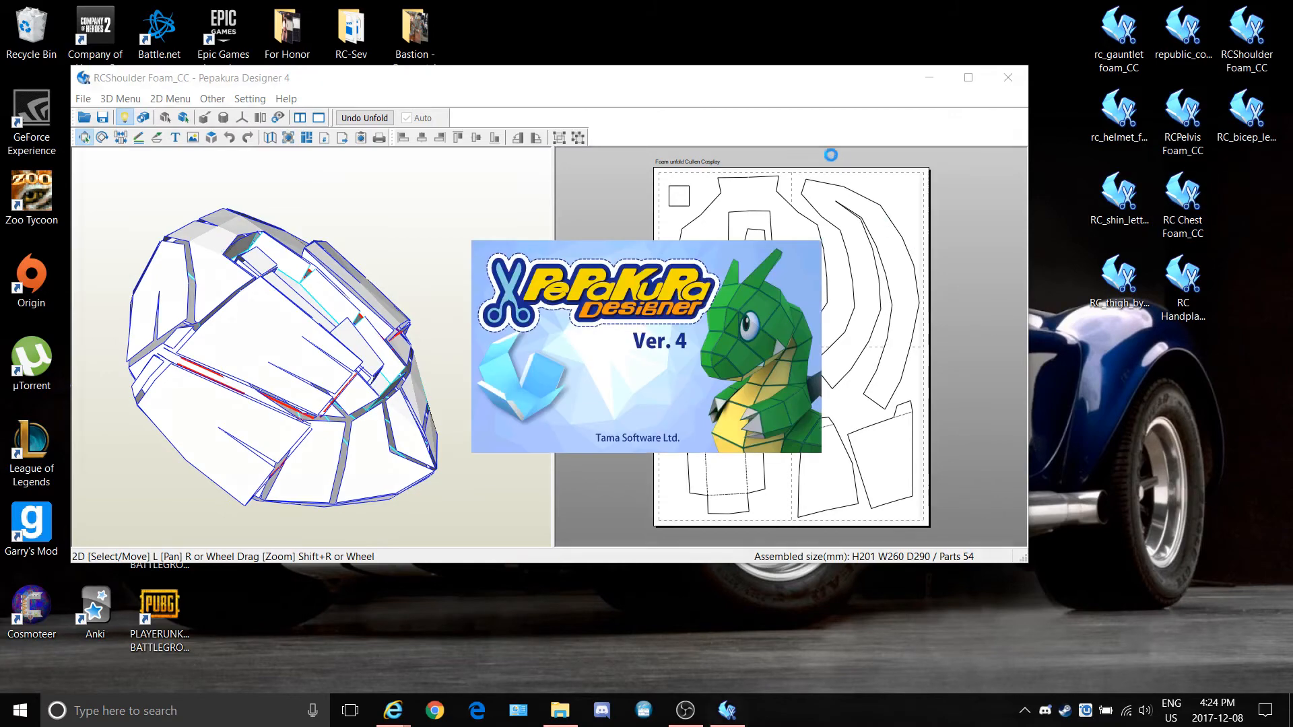
click(970, 79)
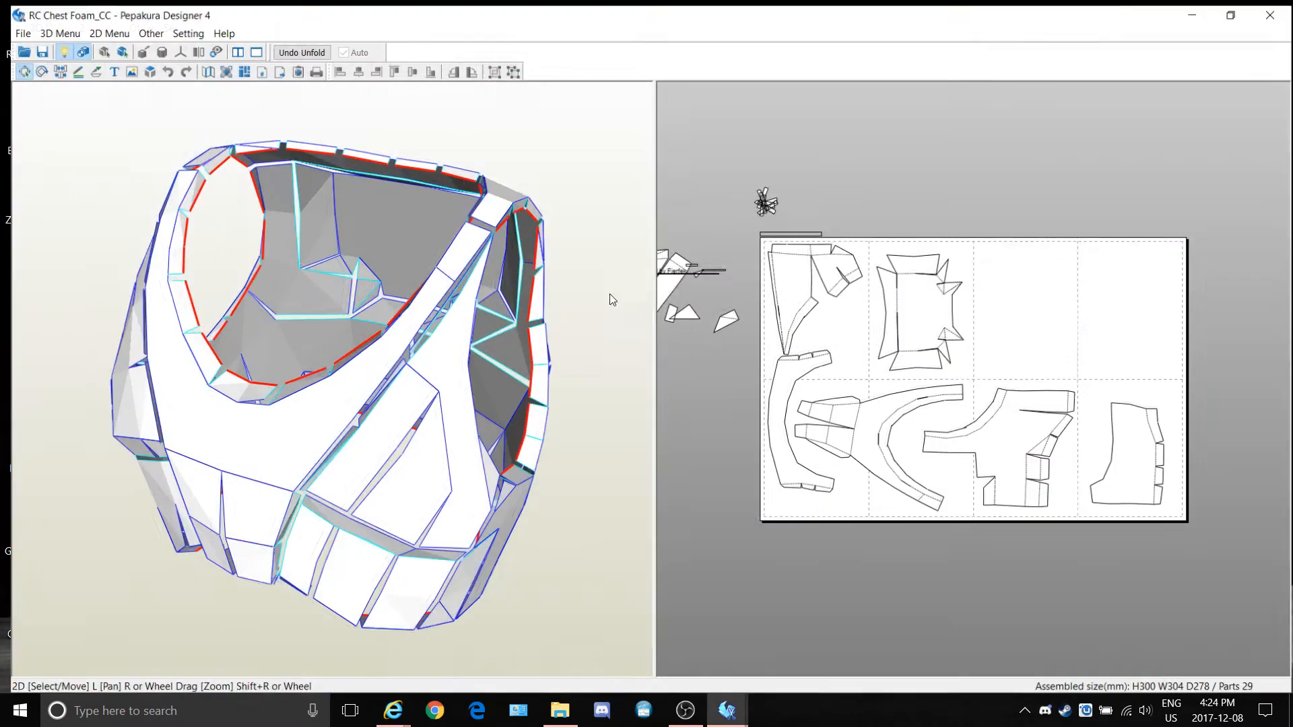
Examine the chest from the front and select its central front plate to locate the matching unfolded piece
right_drag(389, 445, 97, 412)
drag(97, 412, 325, 433)
drag(439, 462, 404, 468)
drag(364, 354, 278, 337)
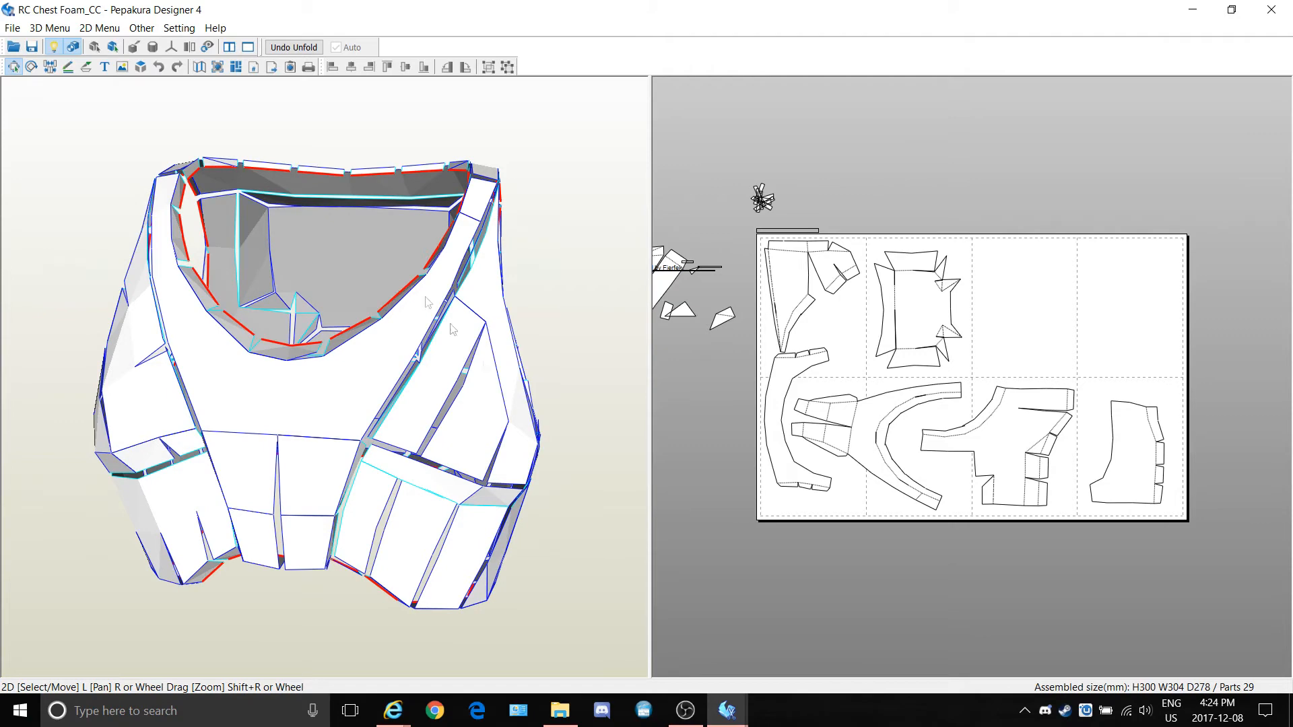
right_click(771, 519)
click(754, 526)
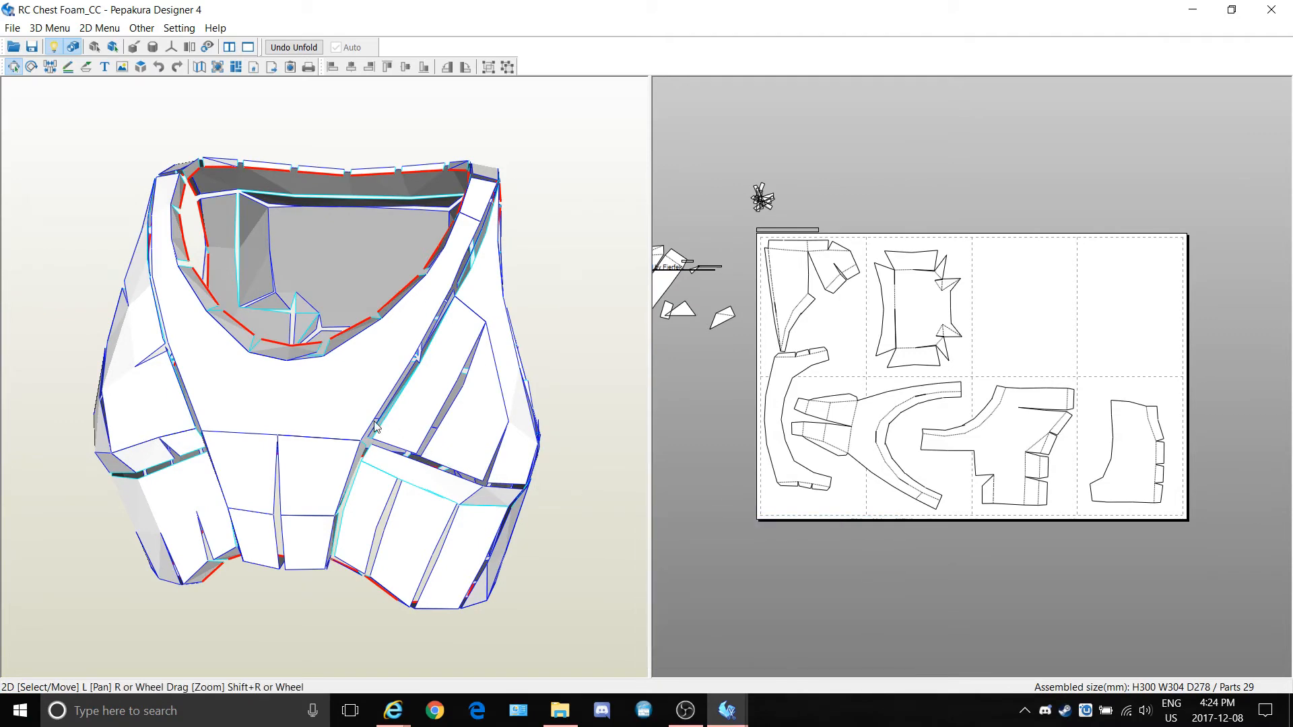
drag(293, 404, 315, 381)
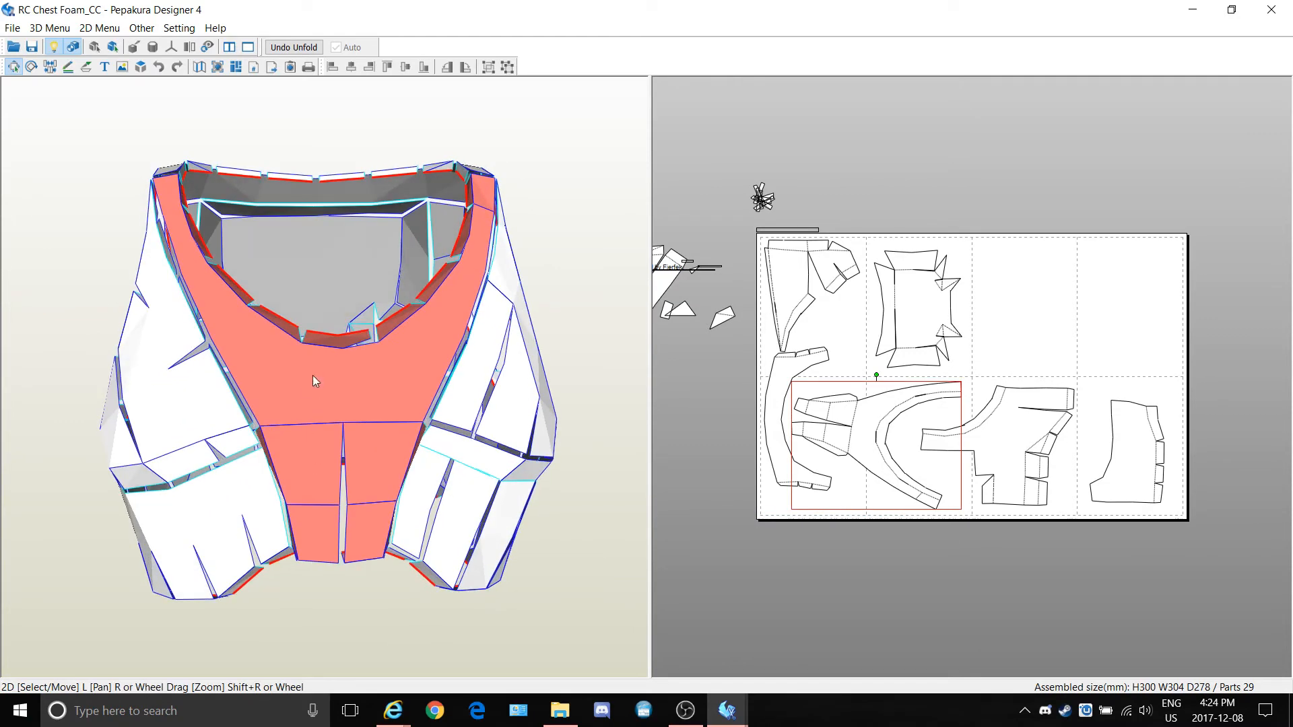
drag(375, 423, 369, 430)
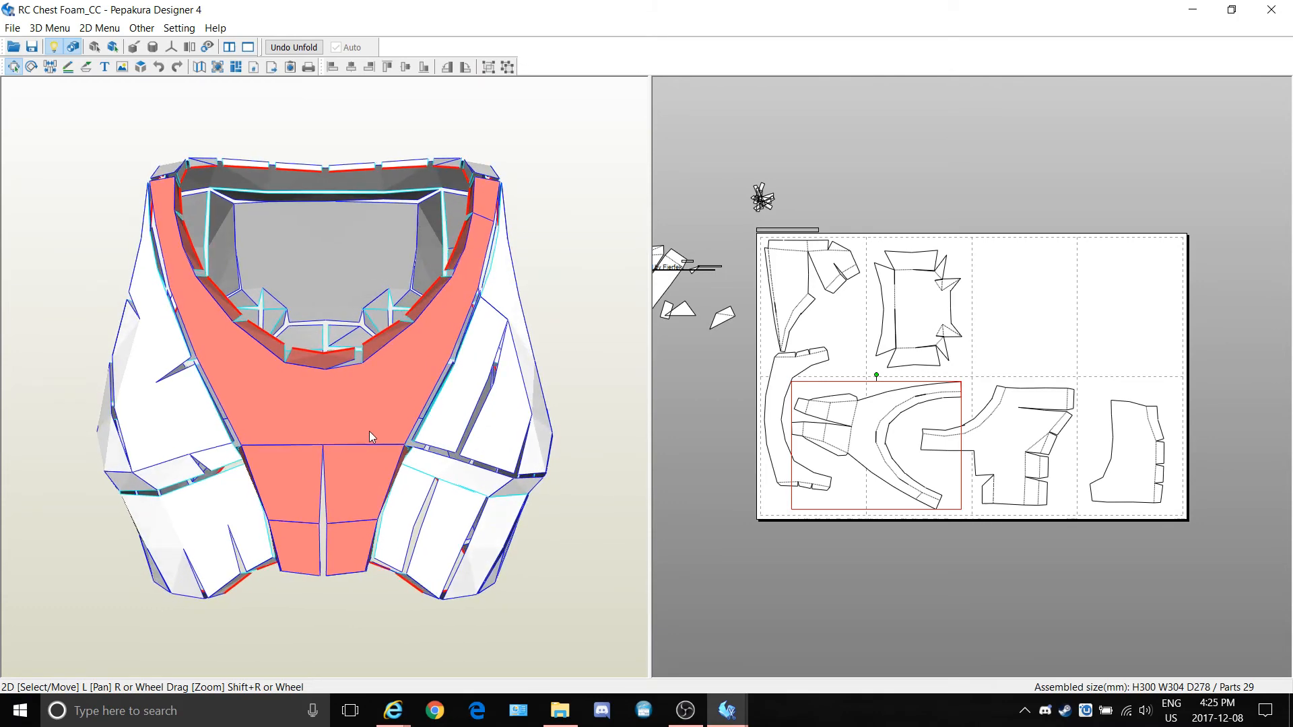
Select the chest's upper side panels and lower body panel in the 3D model to locate their matching unfolded pieces
drag(496, 442, 388, 439)
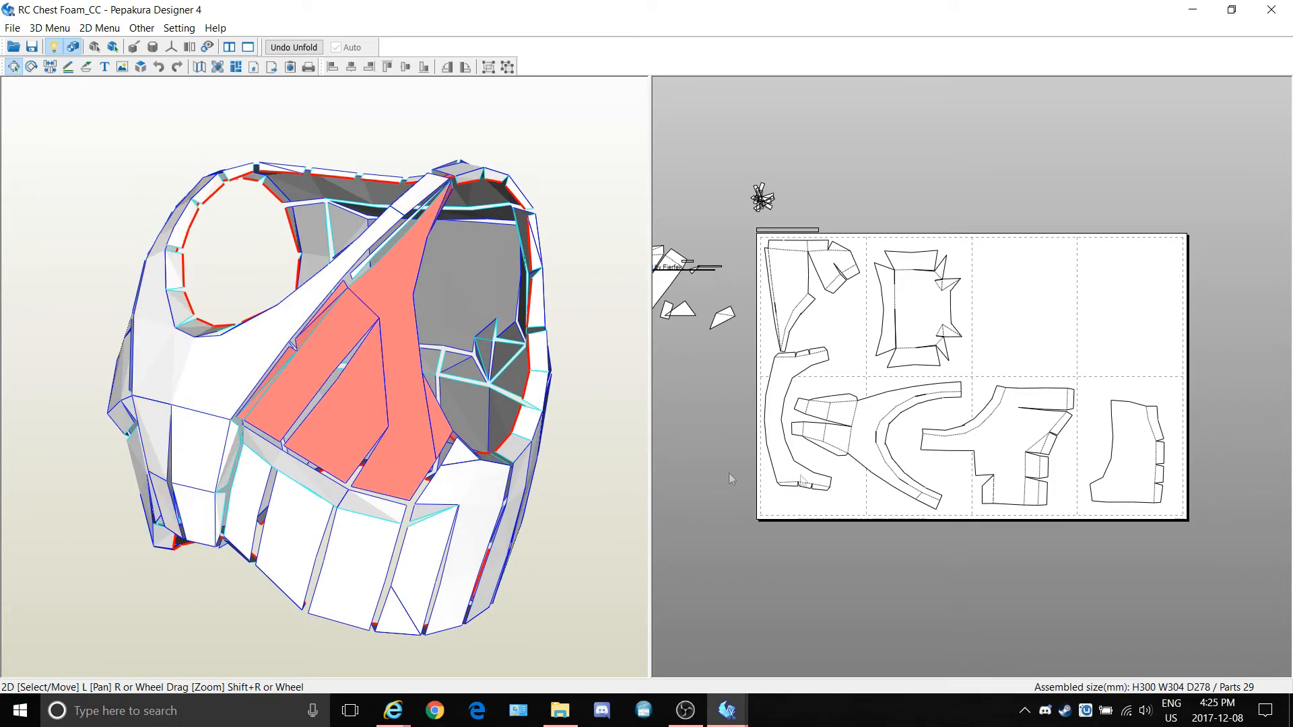
drag(404, 484, 314, 415)
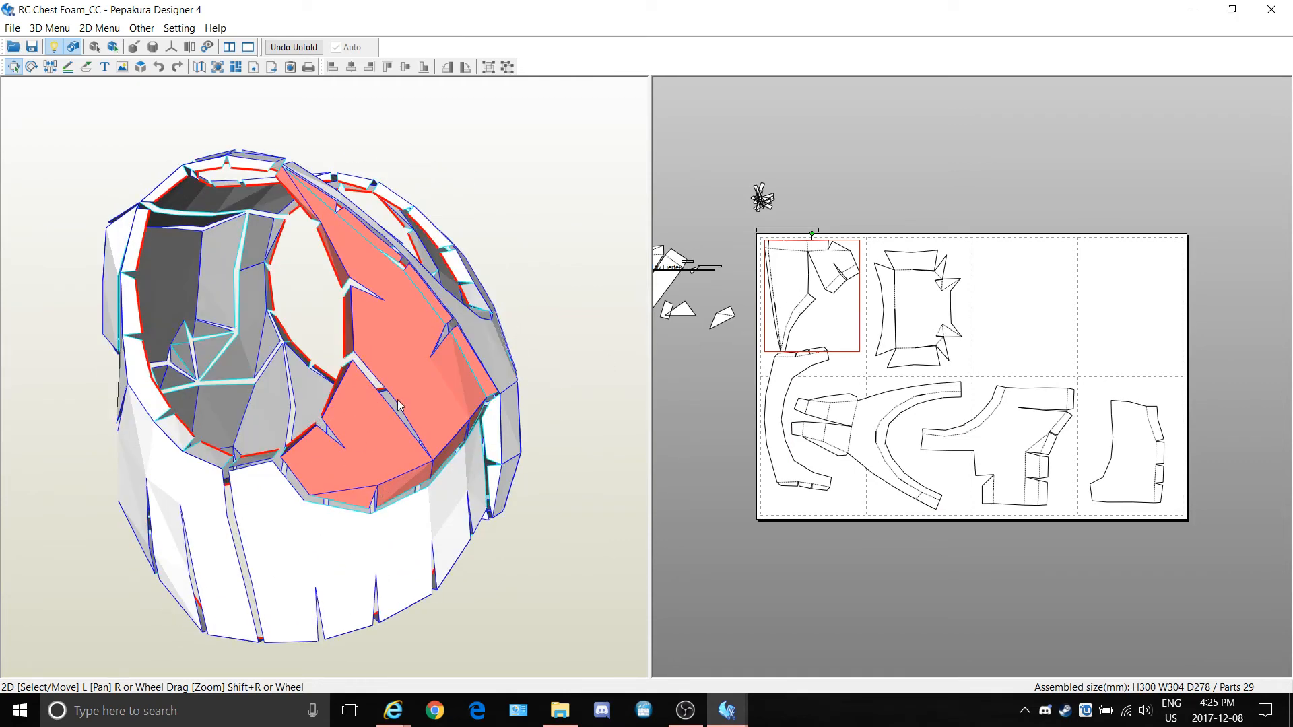
mouse_move(398, 398)
mouse_down()
mouse_move(433, 404)
mouse_move(407, 412)
mouse_up()
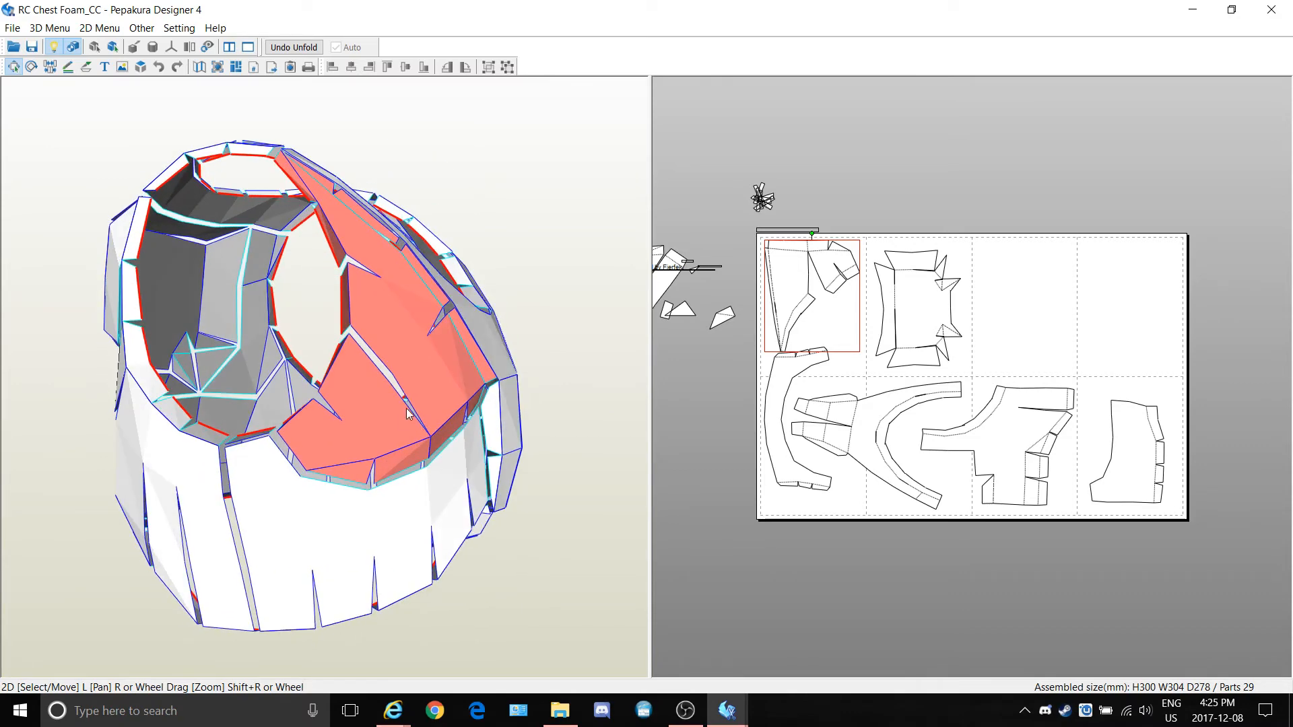
click(352, 551)
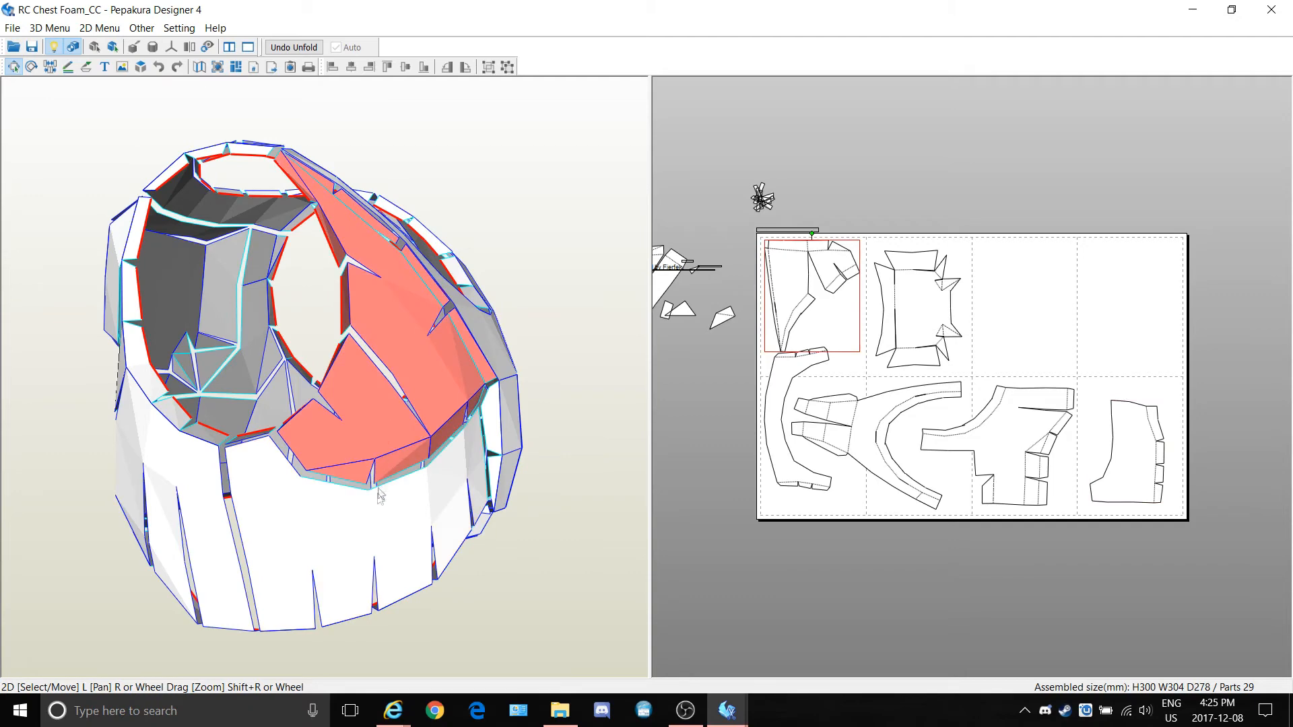
drag(172, 530, 269, 529)
right_drag(267, 524, 399, 491)
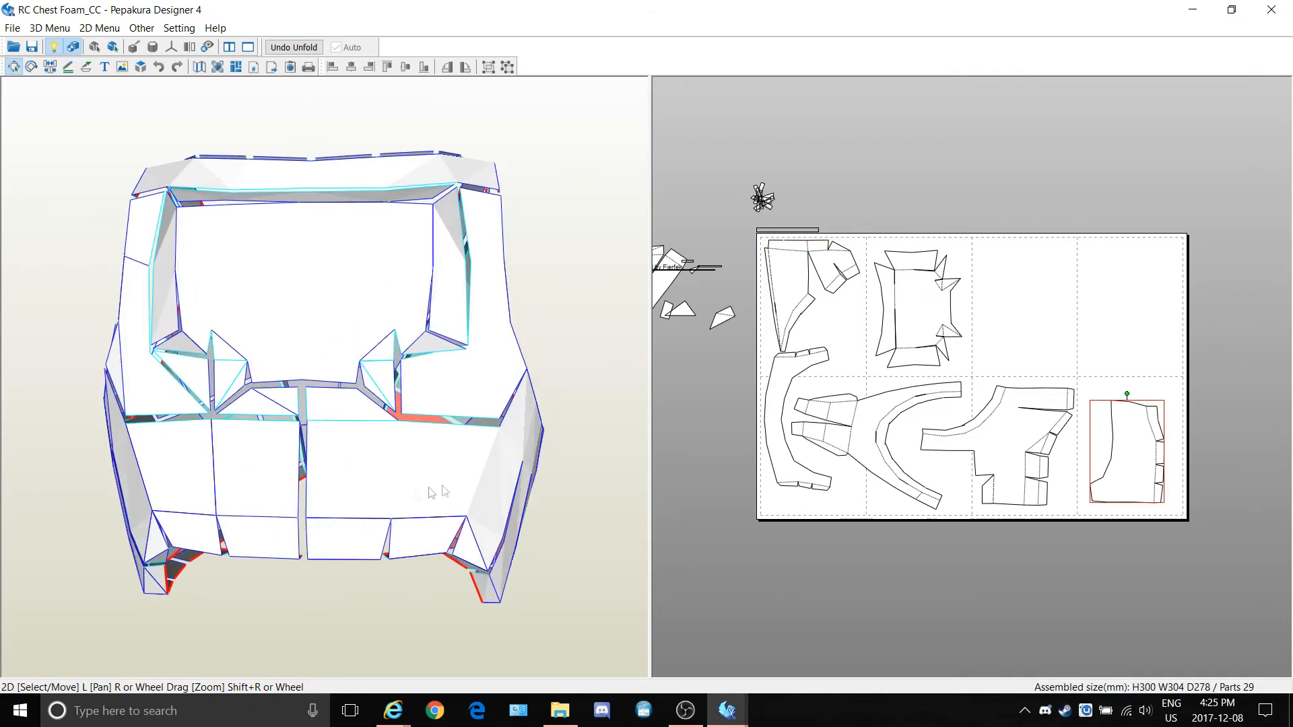
click(487, 480)
right_drag(487, 480, 374, 481)
Rearrange the unfolded pieces: move the notched L-shaped piece up, the rectangular frame down, and the lower body panel into the freed space
drag(993, 450, 1018, 324)
drag(907, 330, 987, 497)
drag(1104, 464, 887, 314)
Examine the chest from the front, above and below, with its central front plate selected
right_drag(527, 417, 646, 390)
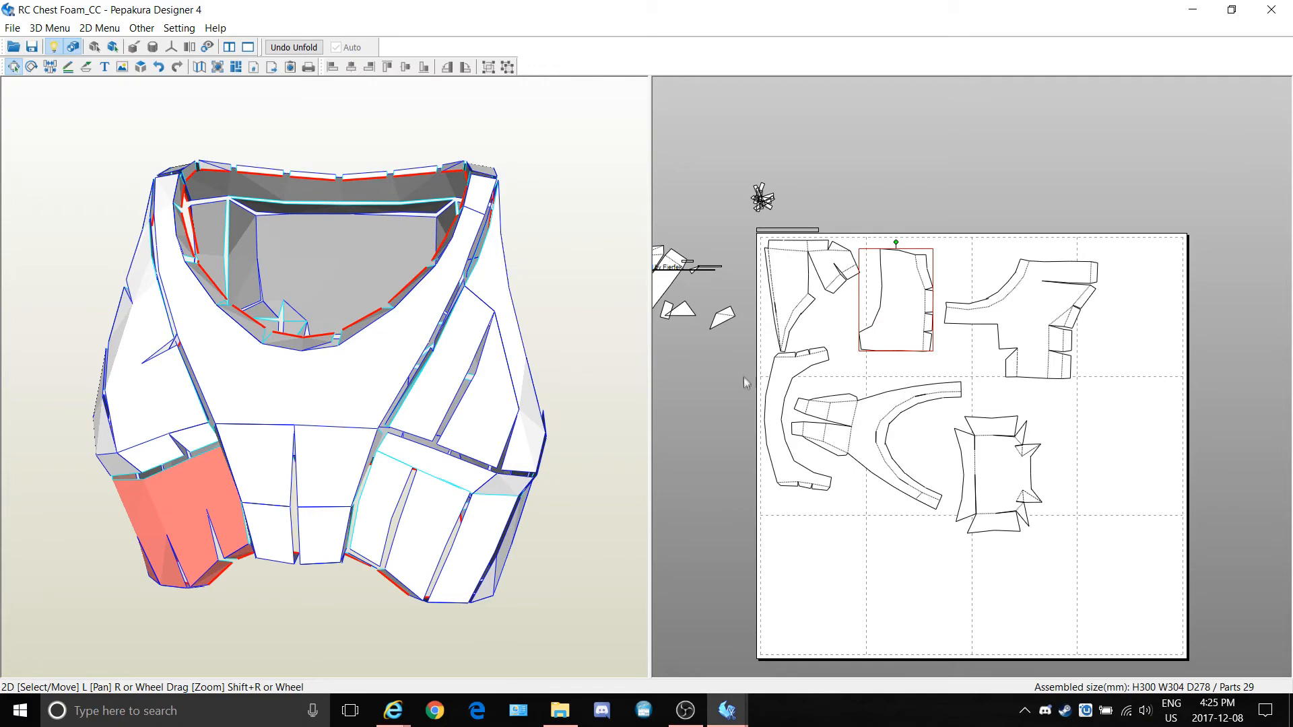
drag(336, 405, 358, 252)
drag(344, 184, 336, 209)
drag(330, 379, 379, 381)
right_drag(379, 376, 401, 406)
click(396, 456)
right_drag(451, 481, 394, 443)
drag(396, 449, 414, 438)
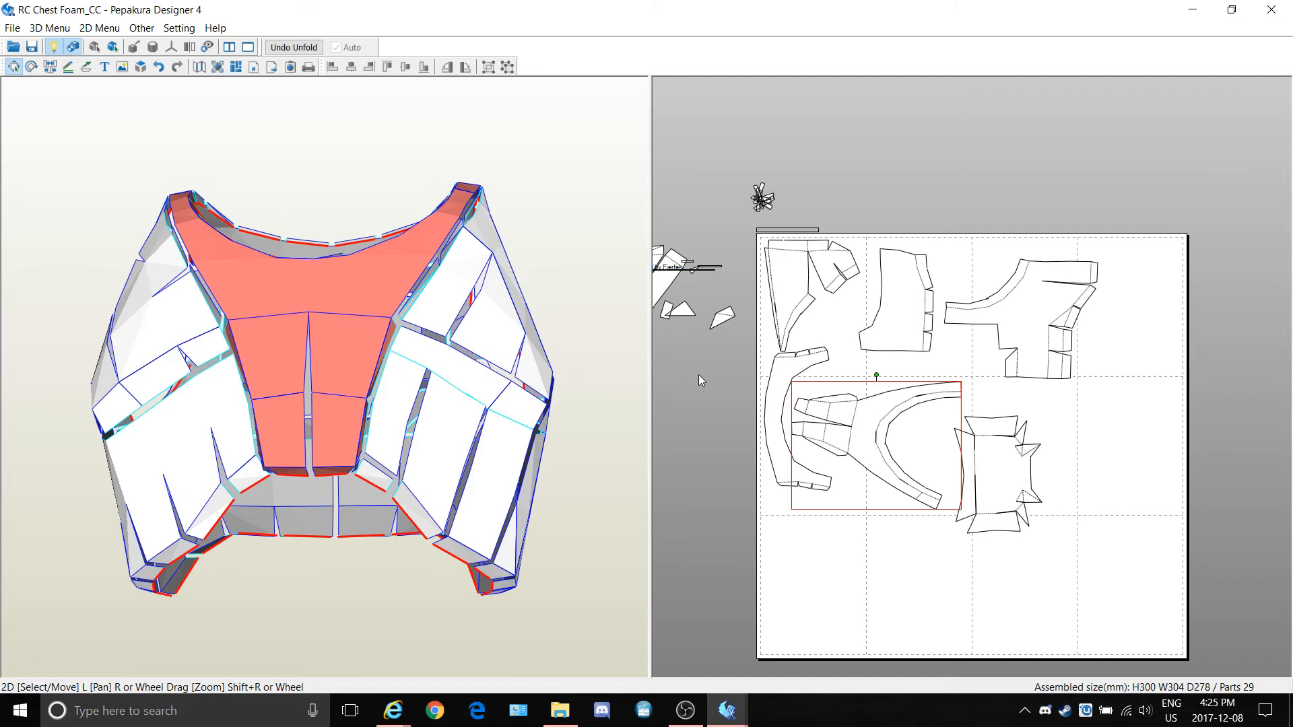
Close the RC Chest Foam_CC file without saving its changes and view the shoulder model's front and underside
click(1271, 9)
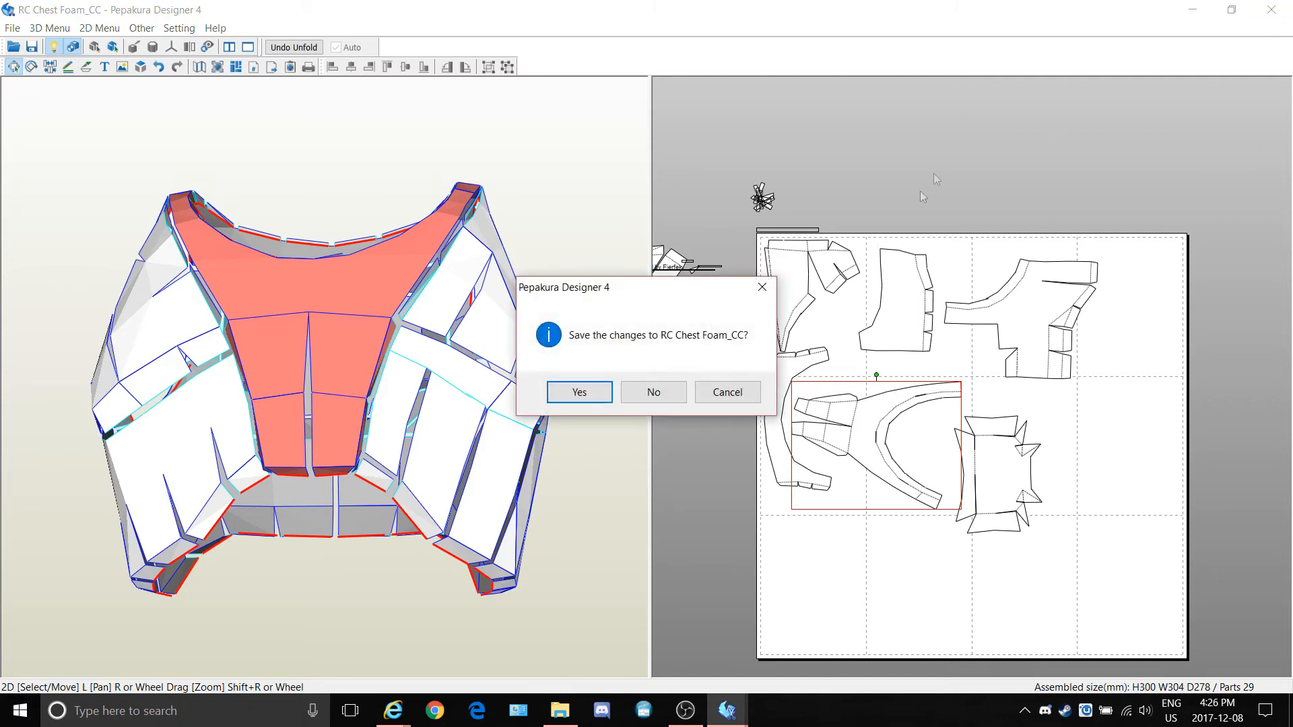
click(652, 394)
drag(369, 431, 314, 418)
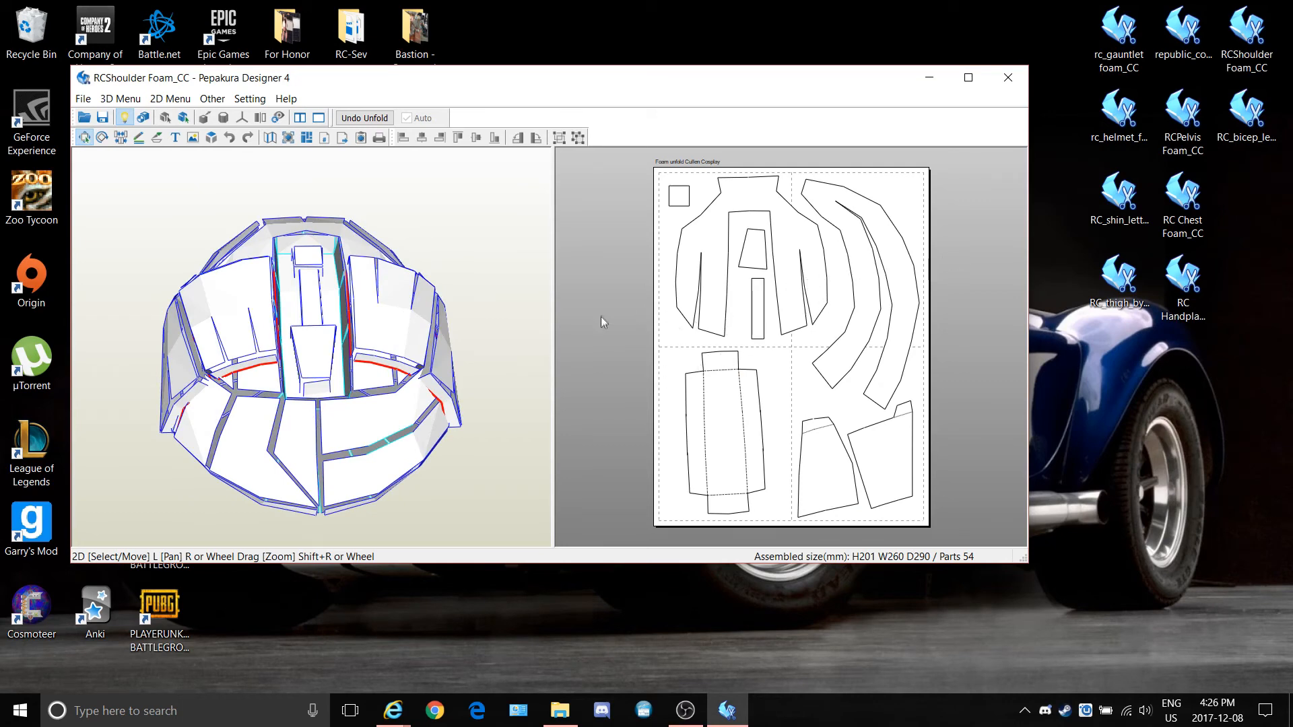
drag(299, 471, 439, 439)
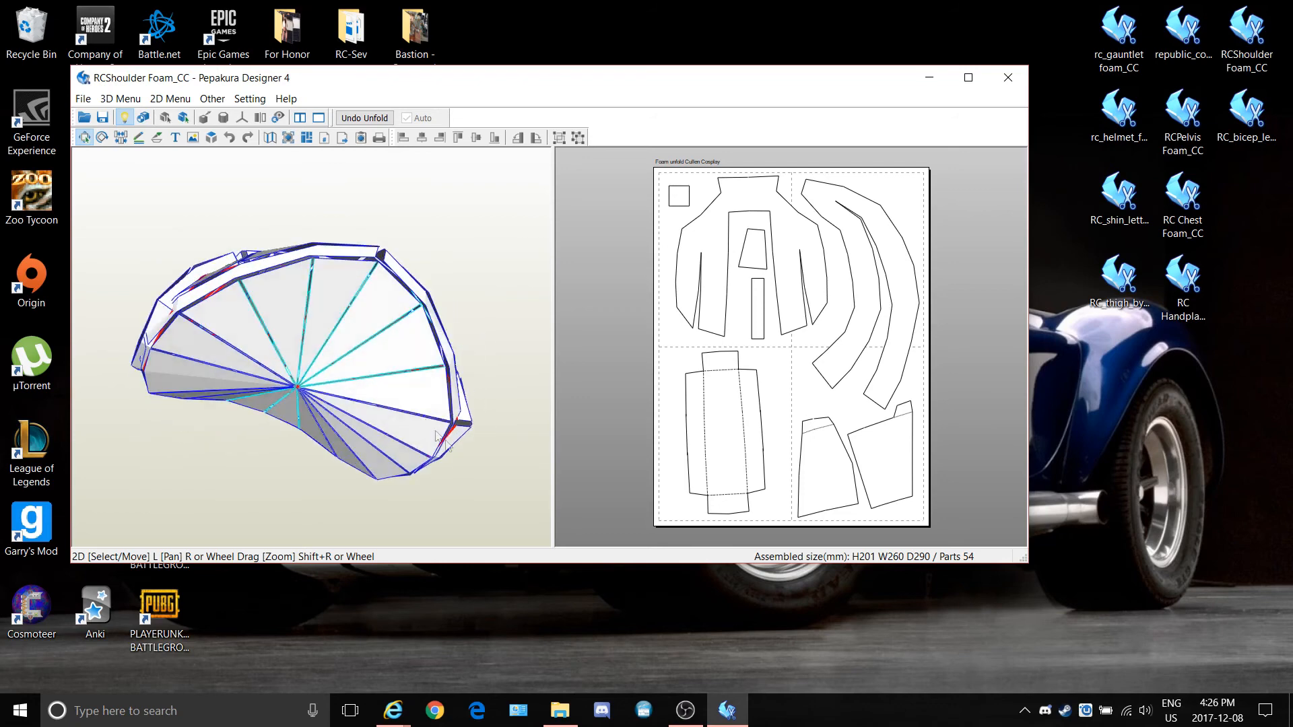
Measure the shoulder's width between two opposite side vertices of its round rim, viewed straight on
right_click(495, 417)
click(579, 542)
mouse_move(332, 421)
mouse_down()
mouse_move(326, 441)
mouse_move(396, 434)
mouse_up()
right_drag(293, 366, 402, 291)
right_drag(263, 367, 345, 305)
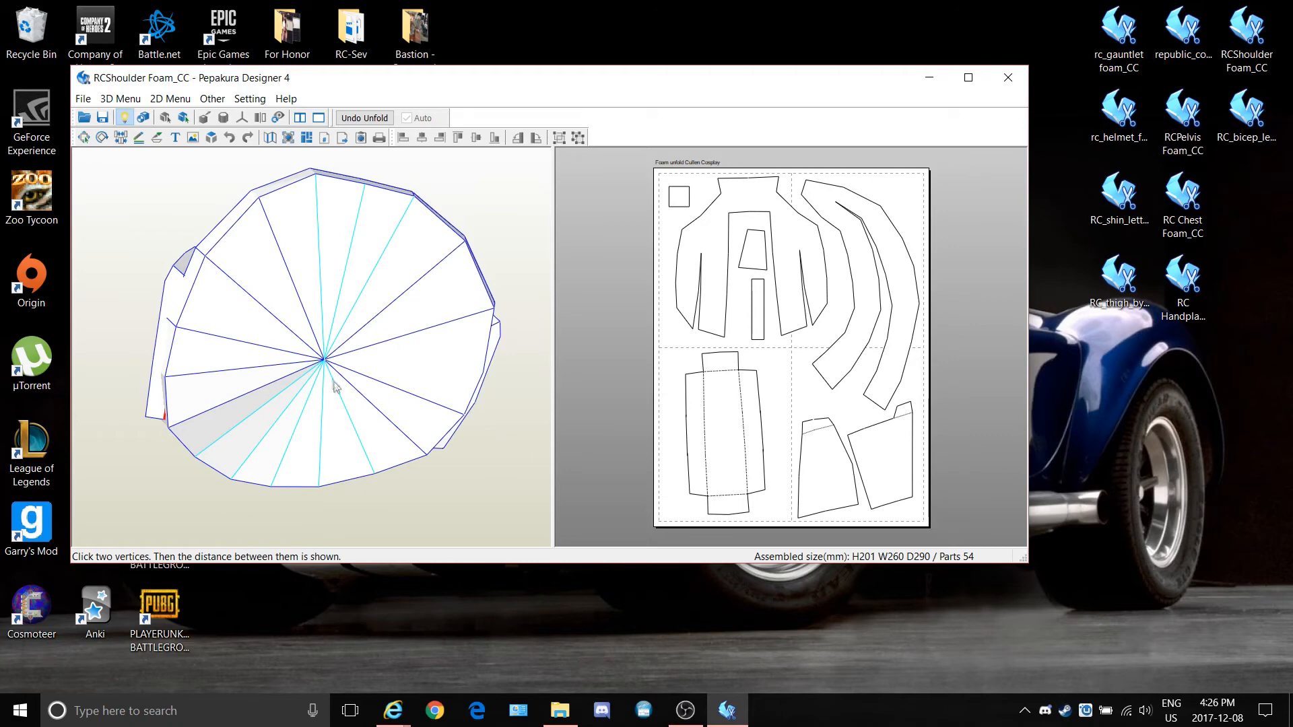
right_drag(322, 342, 294, 318)
right_drag(189, 301, 163, 288)
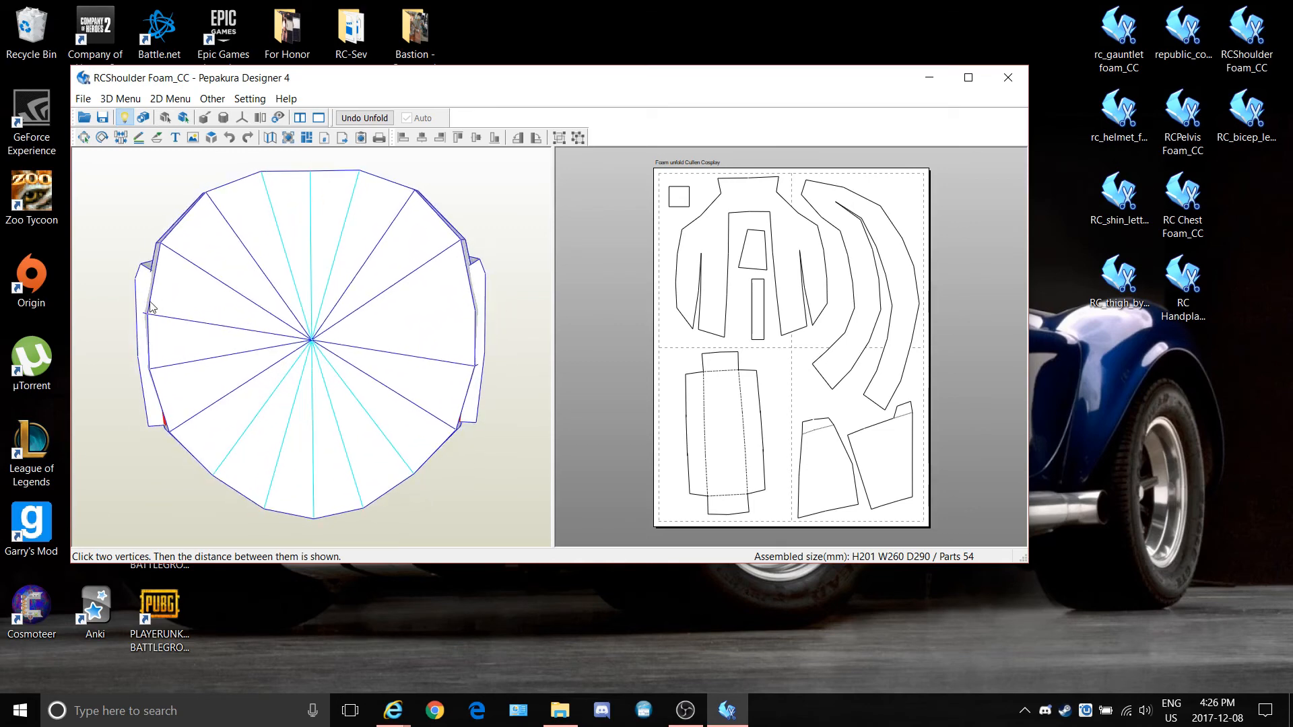
click(147, 314)
click(475, 311)
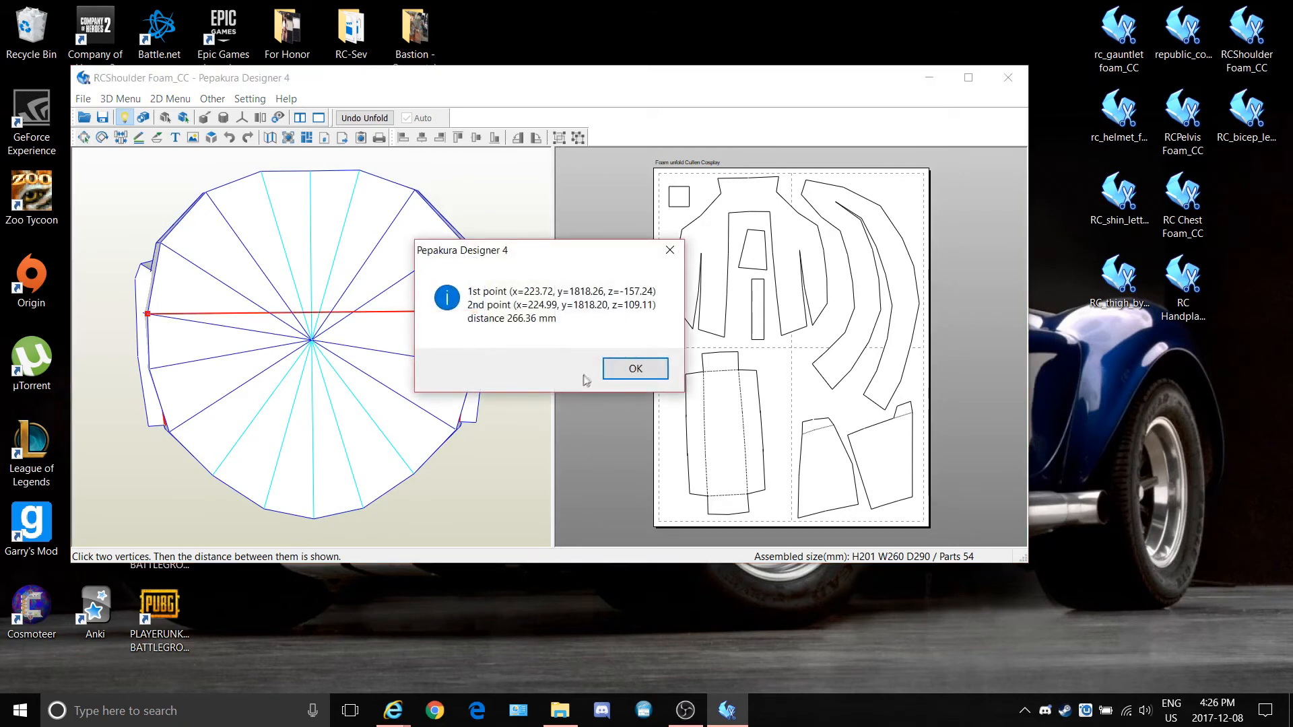
click(635, 368)
Close the RCShoulder Foam_CC file and open RC_shin_letter_Fierfek_foam_CC from the desktop
drag(499, 374, 407, 426)
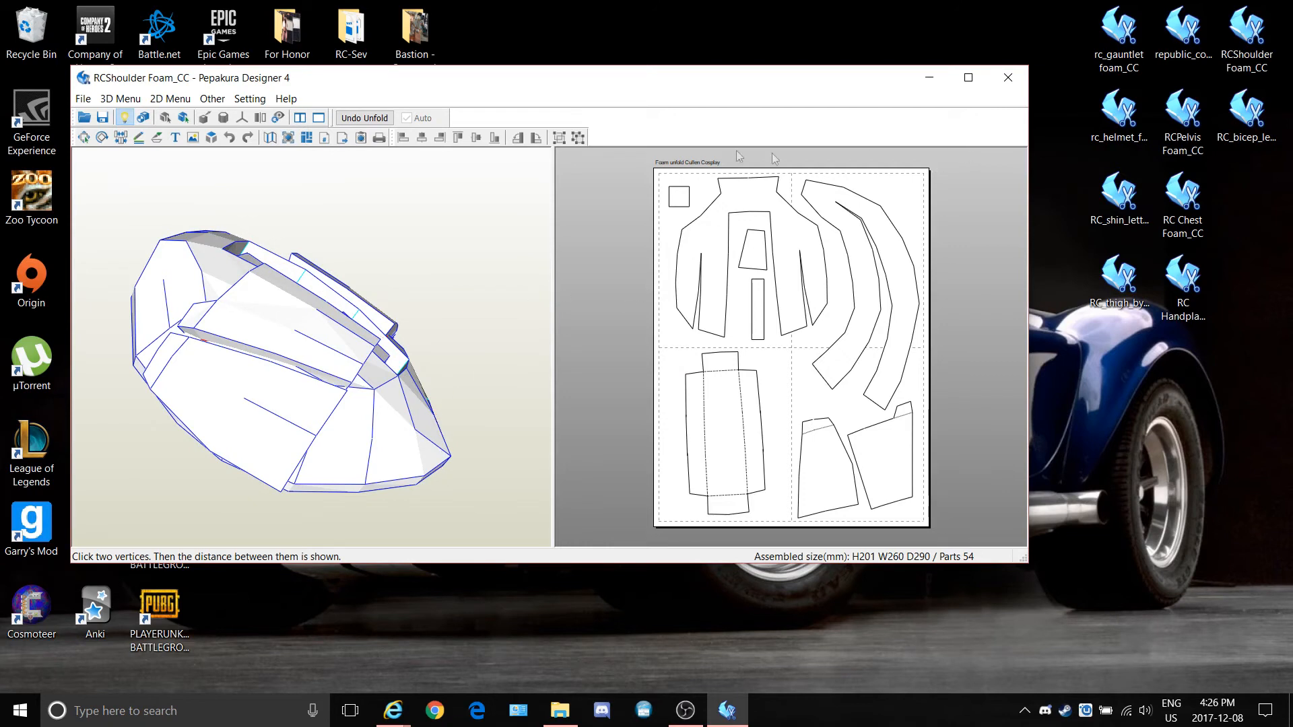
click(1008, 79)
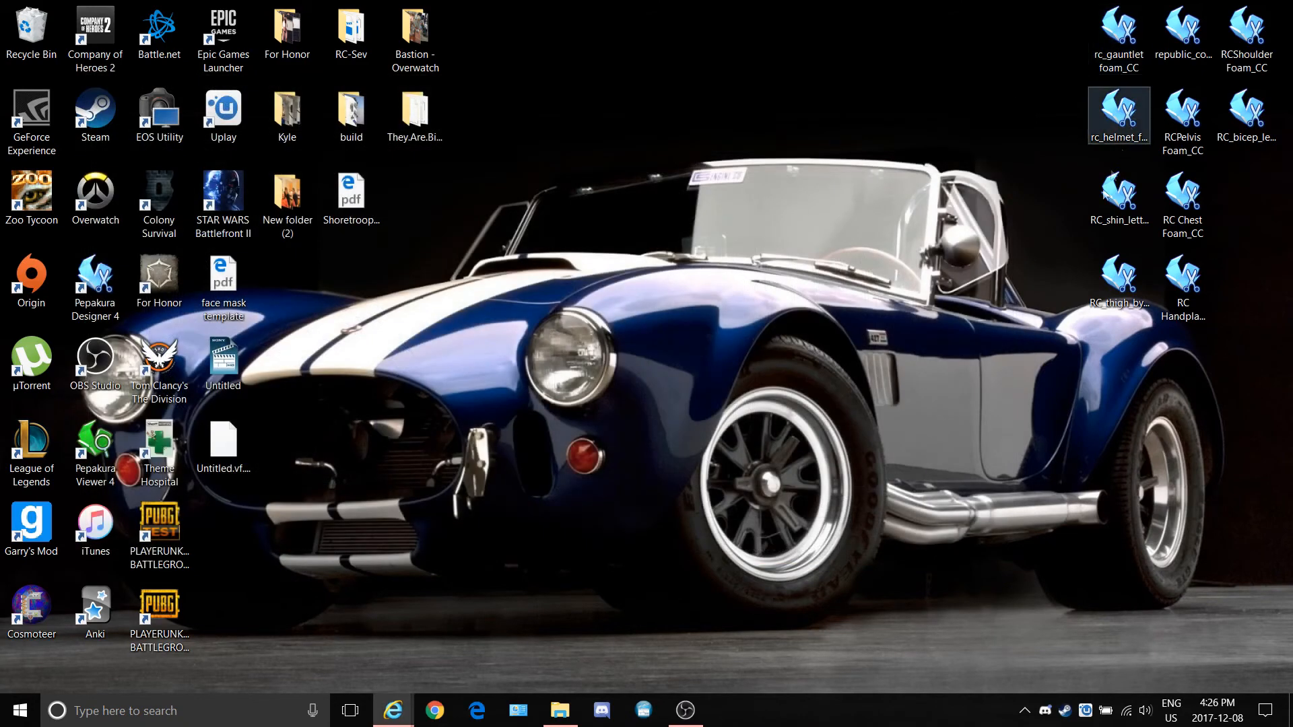
click(1112, 208)
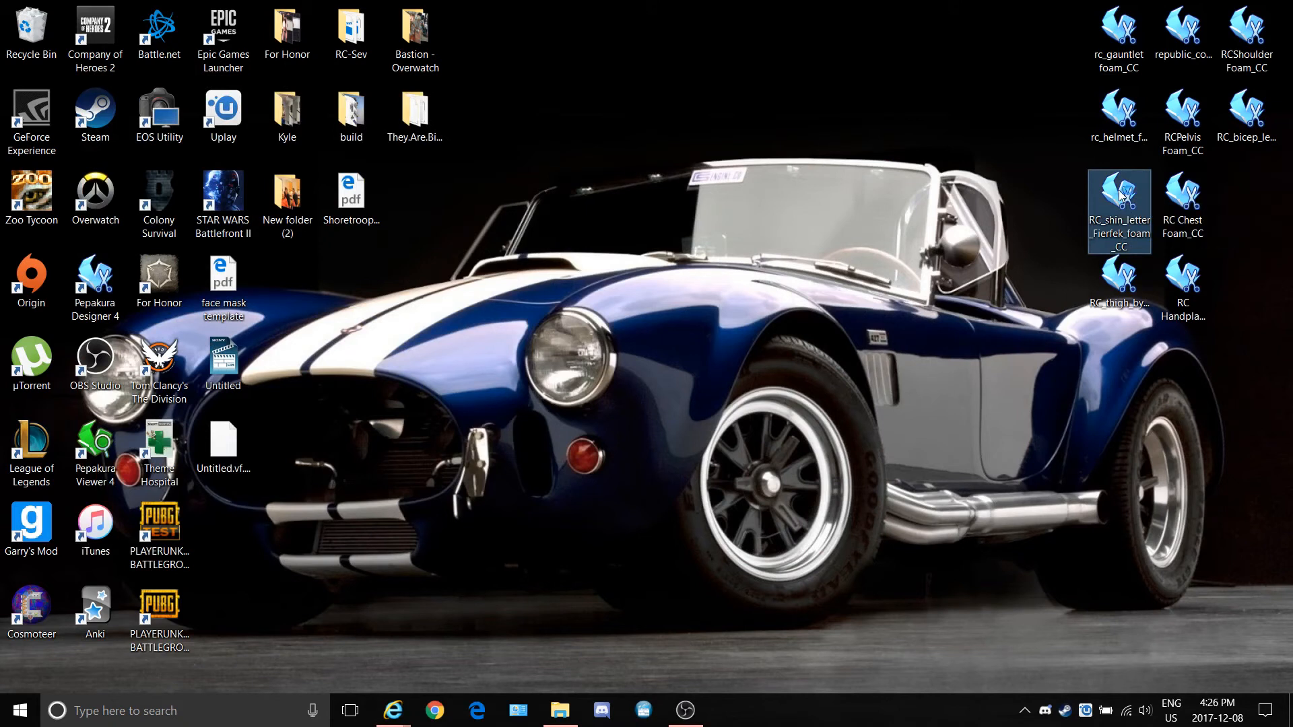
double_click(1130, 116)
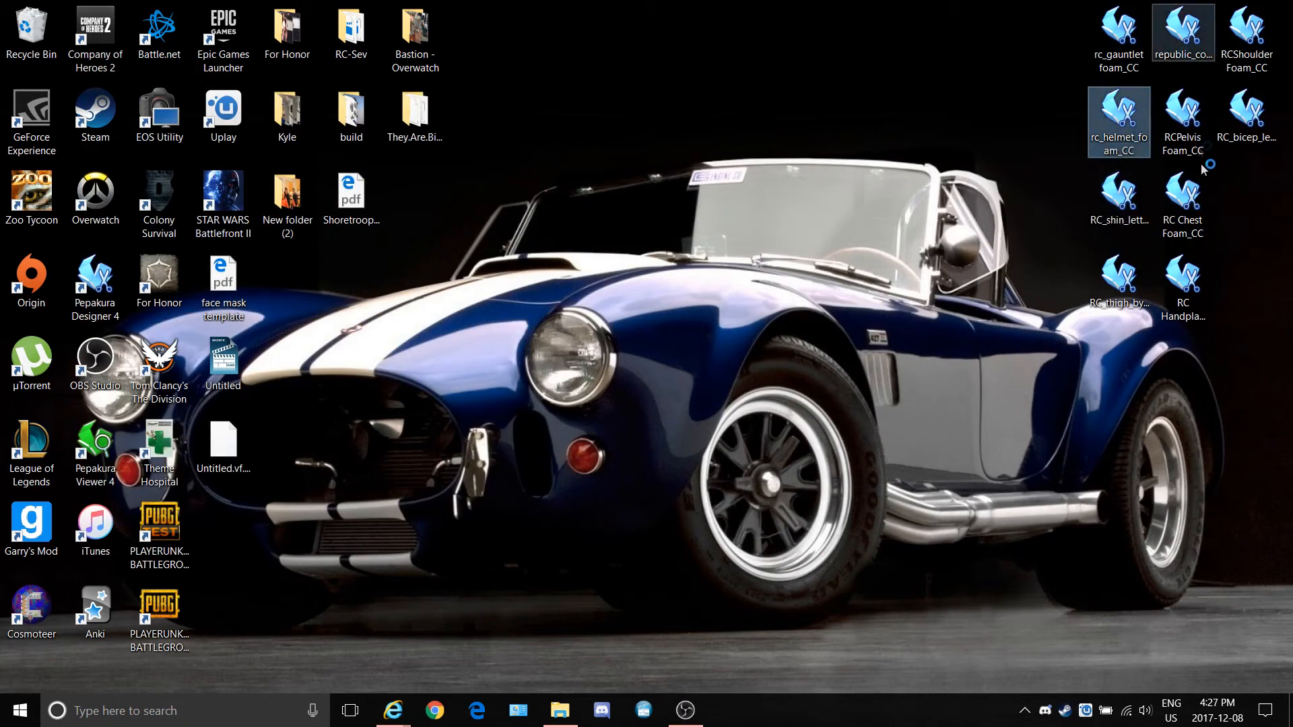
Open RC_thigh_by_Fierfek_foam_CC from the desktop and maximize its window
click(1123, 275)
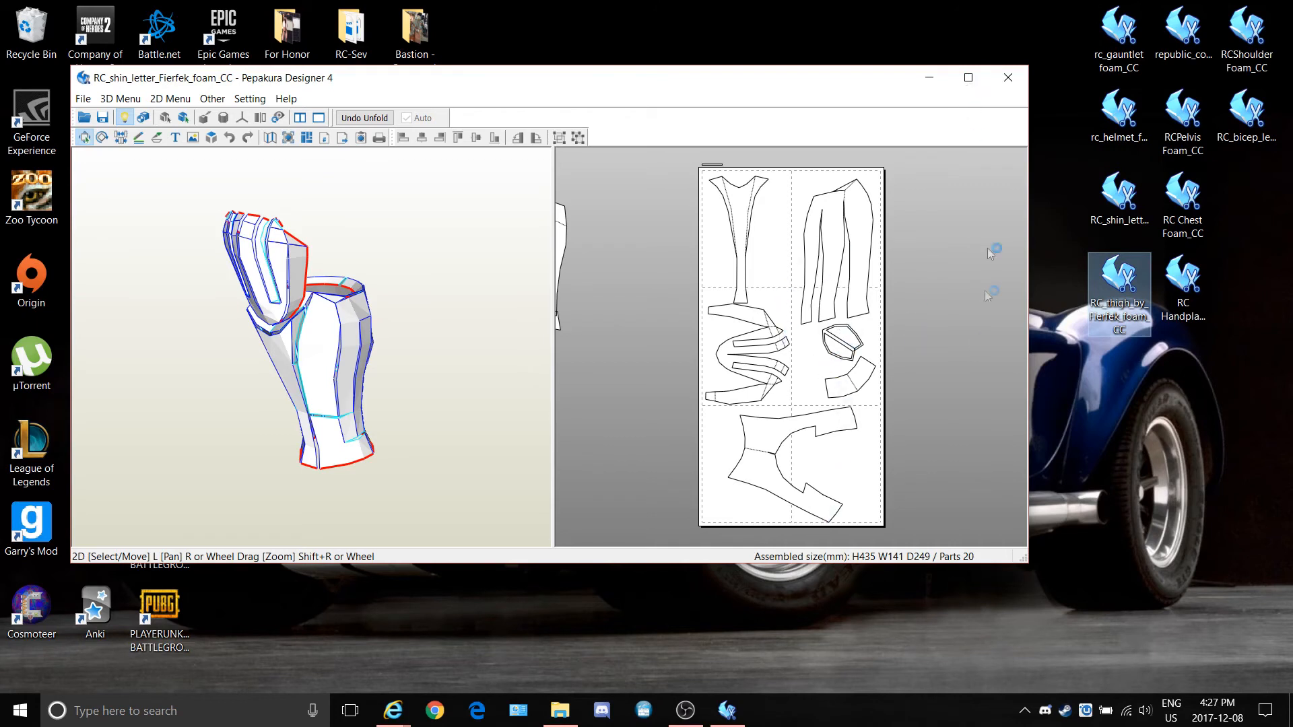
click(963, 79)
Examine the thigh model's front panel, side seams, darts and upper opening from several angles
right_drag(354, 316, 377, 301)
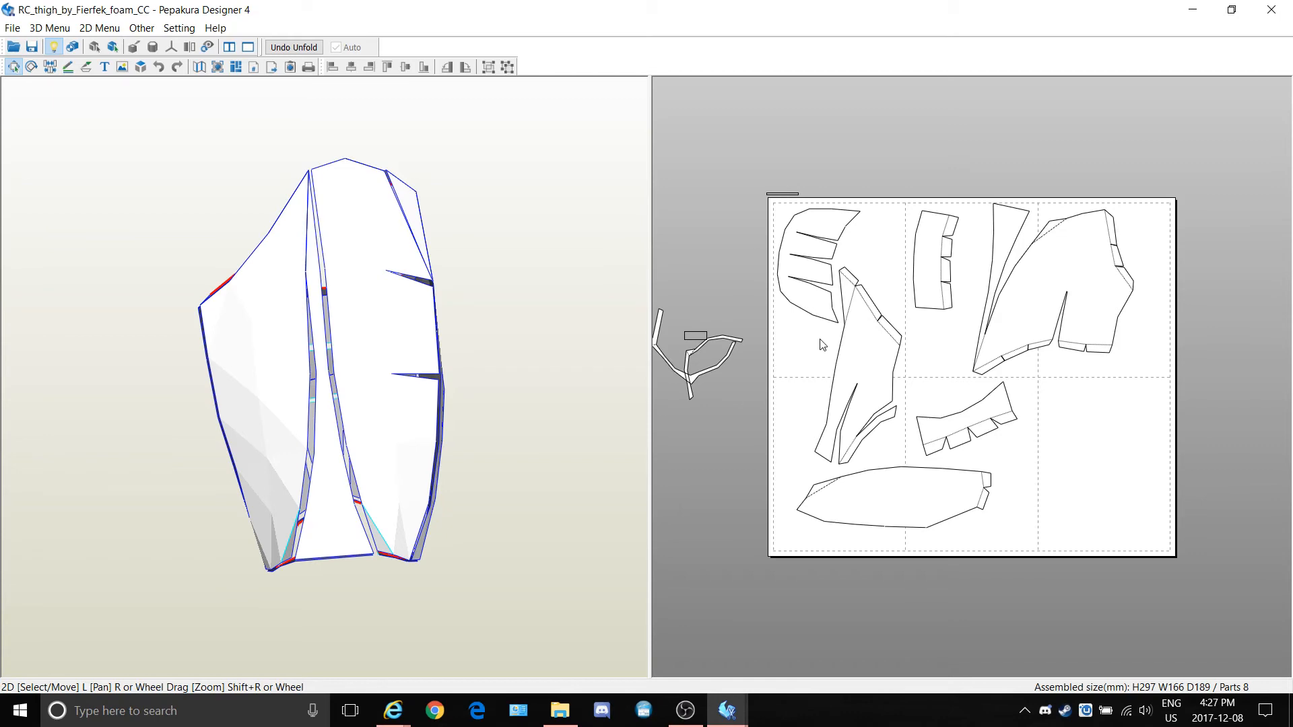
mouse_move(586, 429)
mouse_down()
mouse_move(435, 461)
mouse_move(253, 413)
mouse_move(439, 404)
mouse_up()
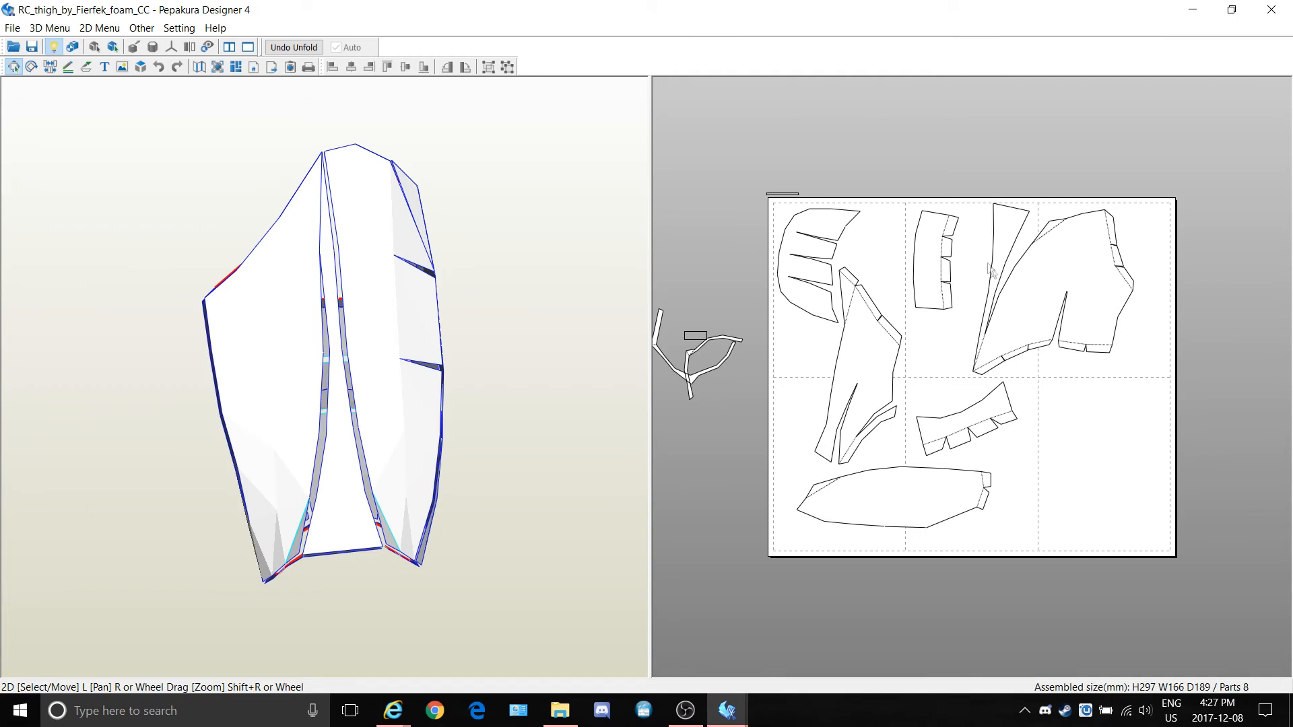
drag(443, 443, 449, 272)
drag(392, 380, 291, 443)
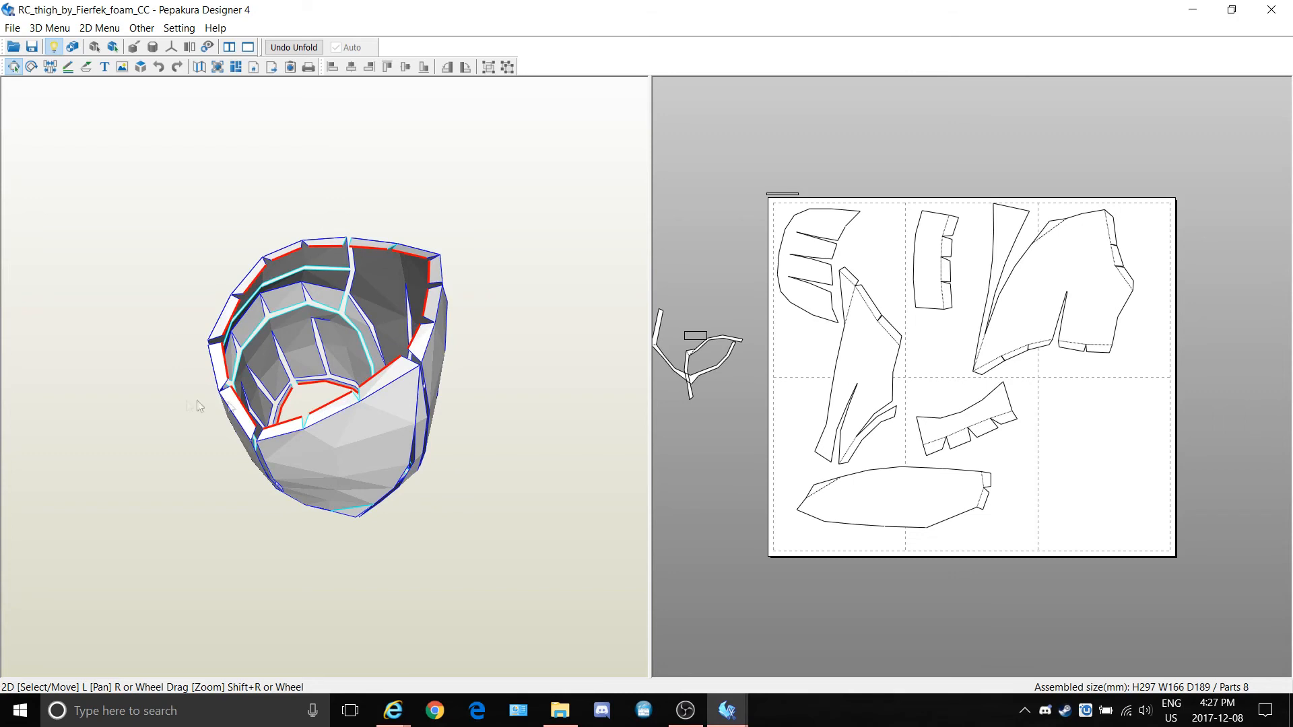
right_drag(283, 404, 272, 400)
right_drag(272, 400, 254, 395)
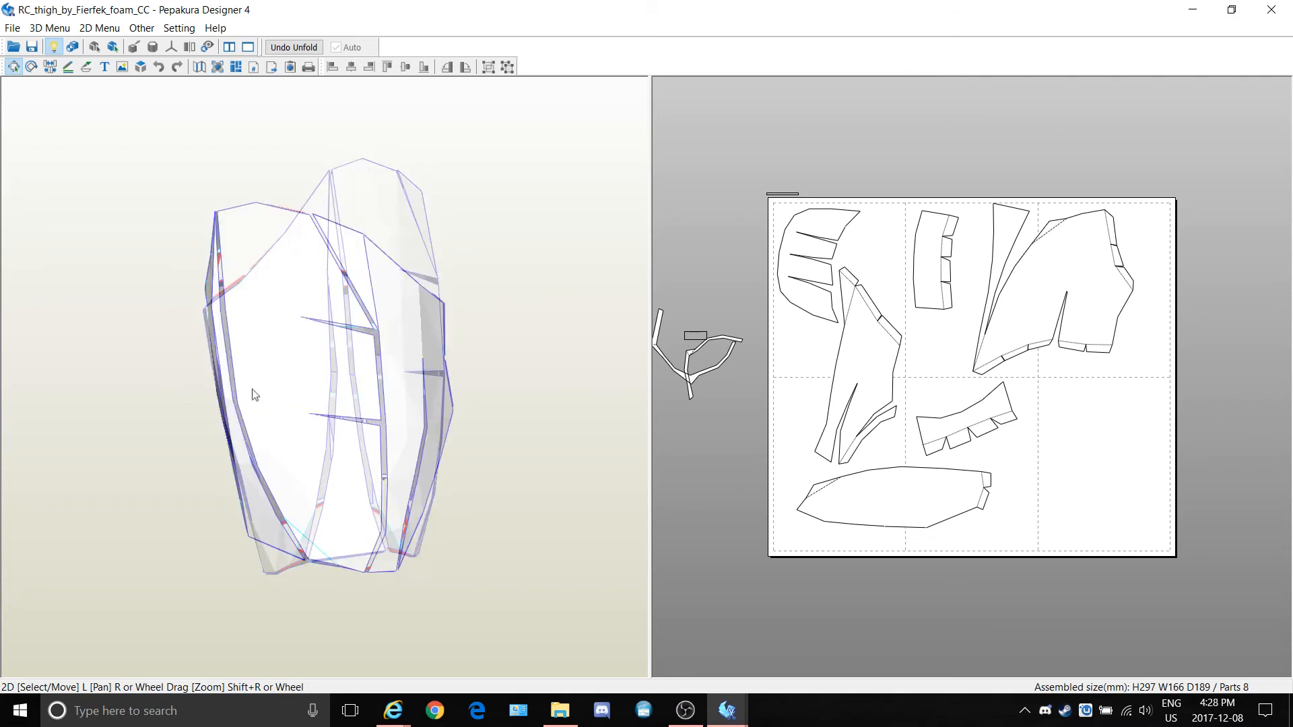
drag(254, 394, 406, 382)
right_drag(404, 376, 405, 375)
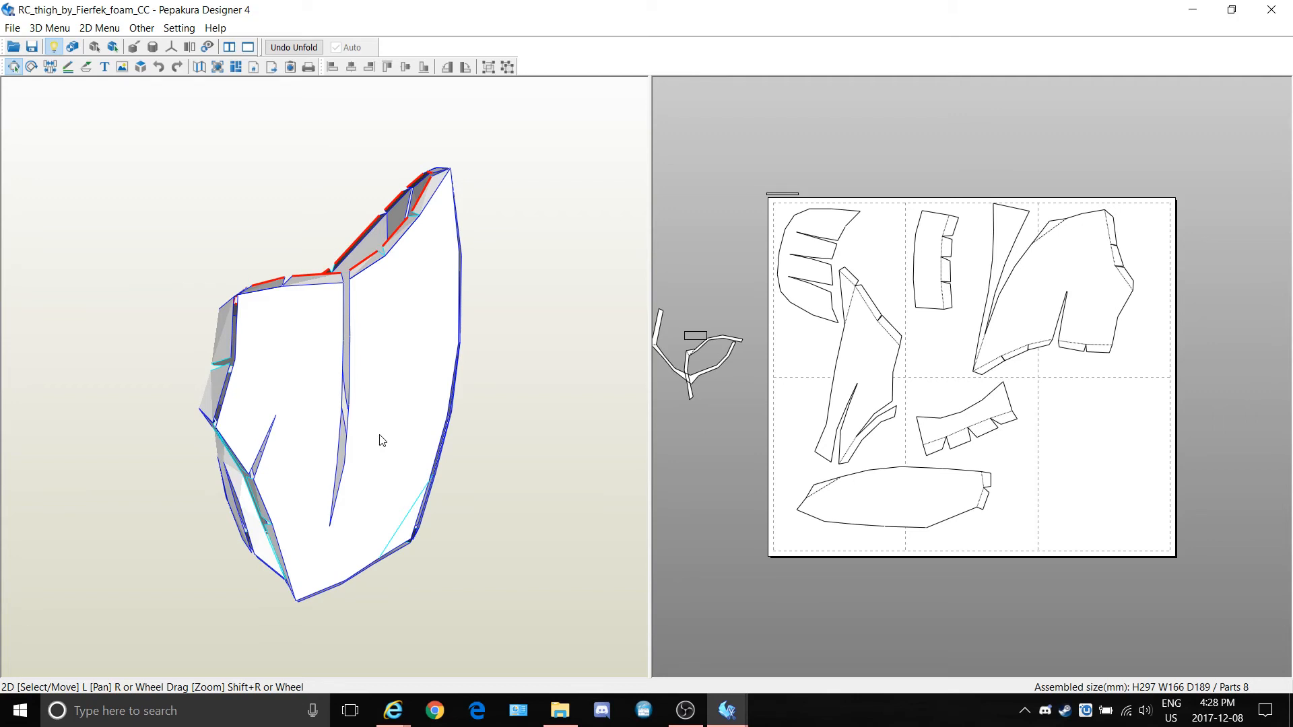
drag(393, 397, 306, 455)
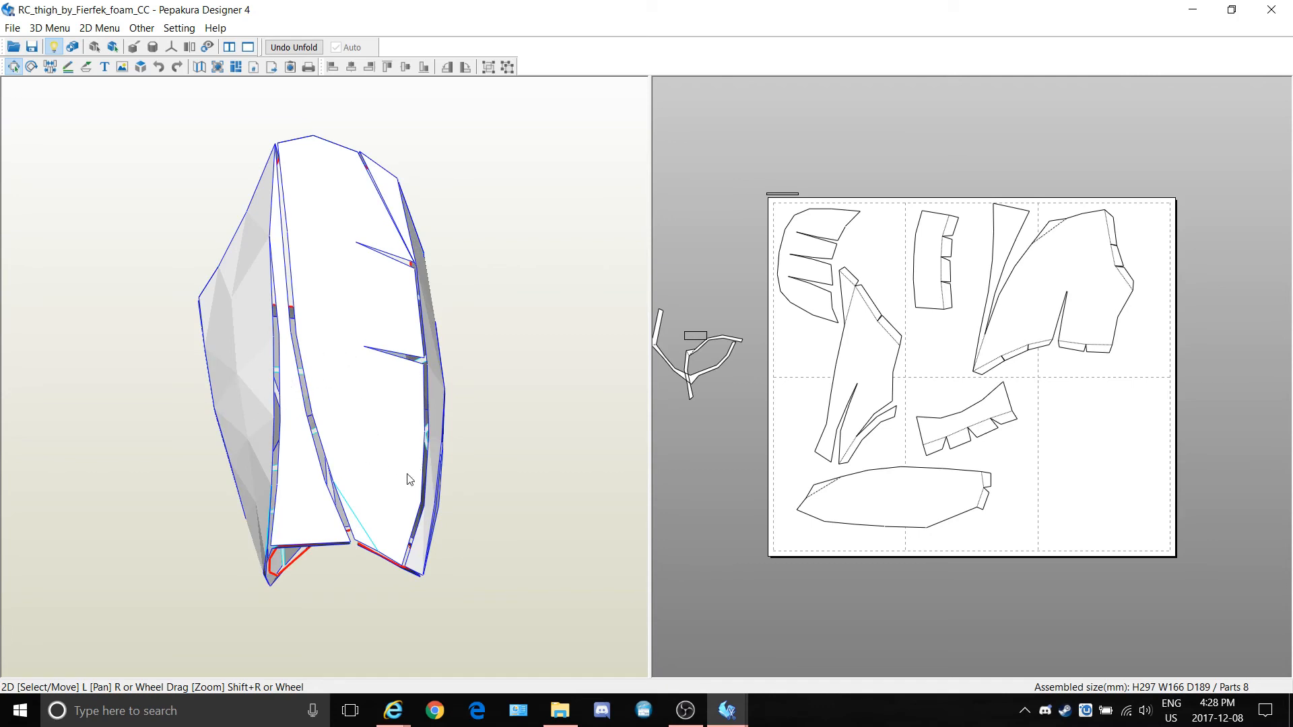
drag(306, 453, 296, 408)
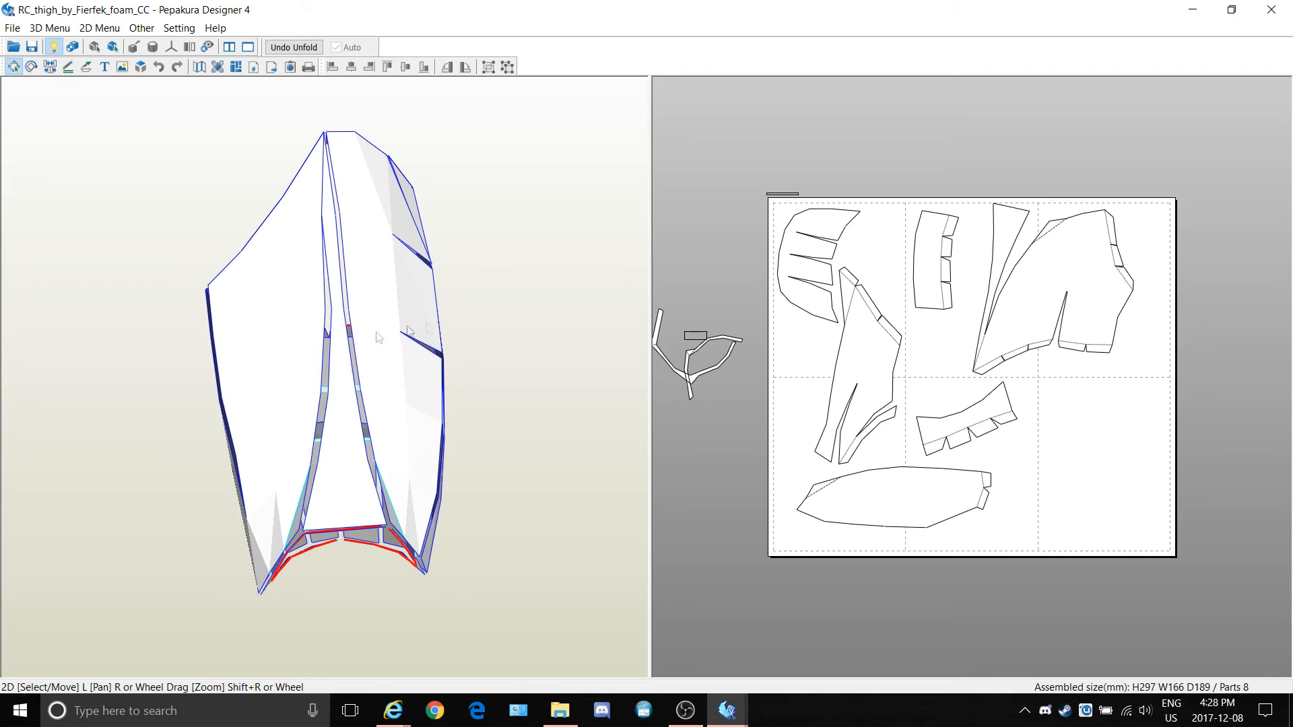
drag(346, 361, 471, 361)
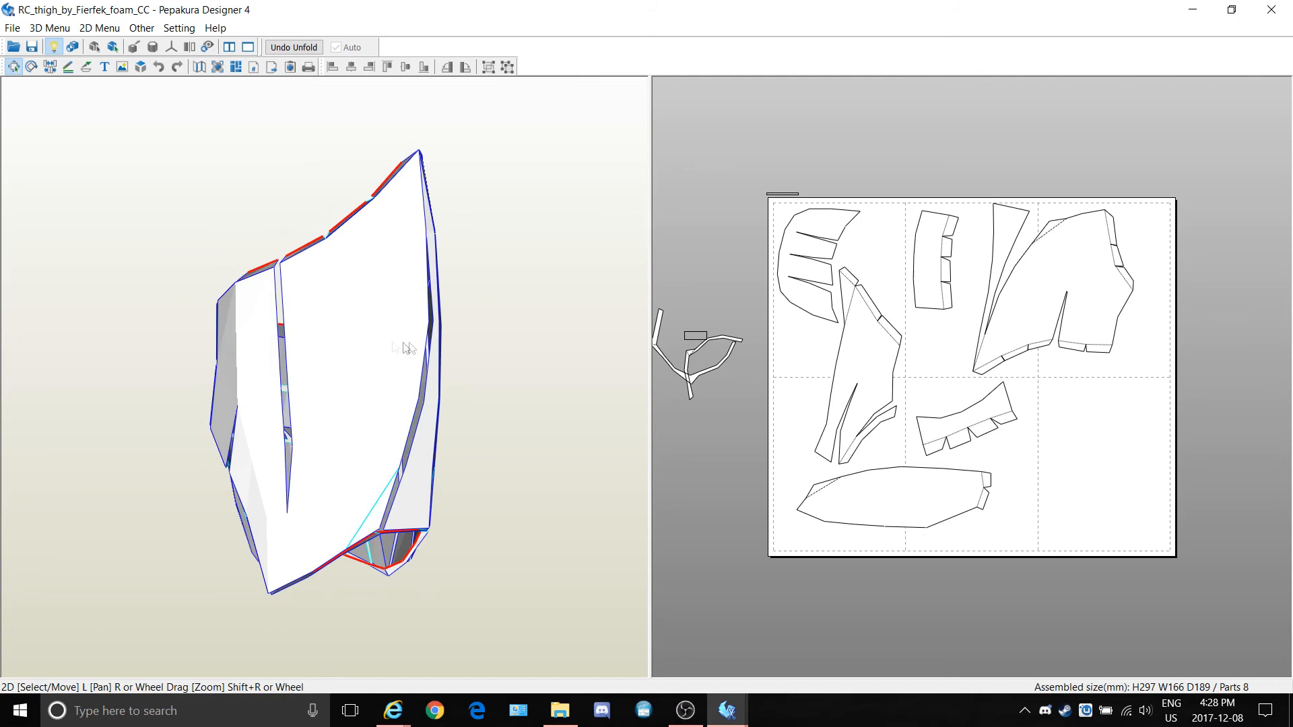
drag(424, 375, 288, 369)
drag(285, 446, 322, 424)
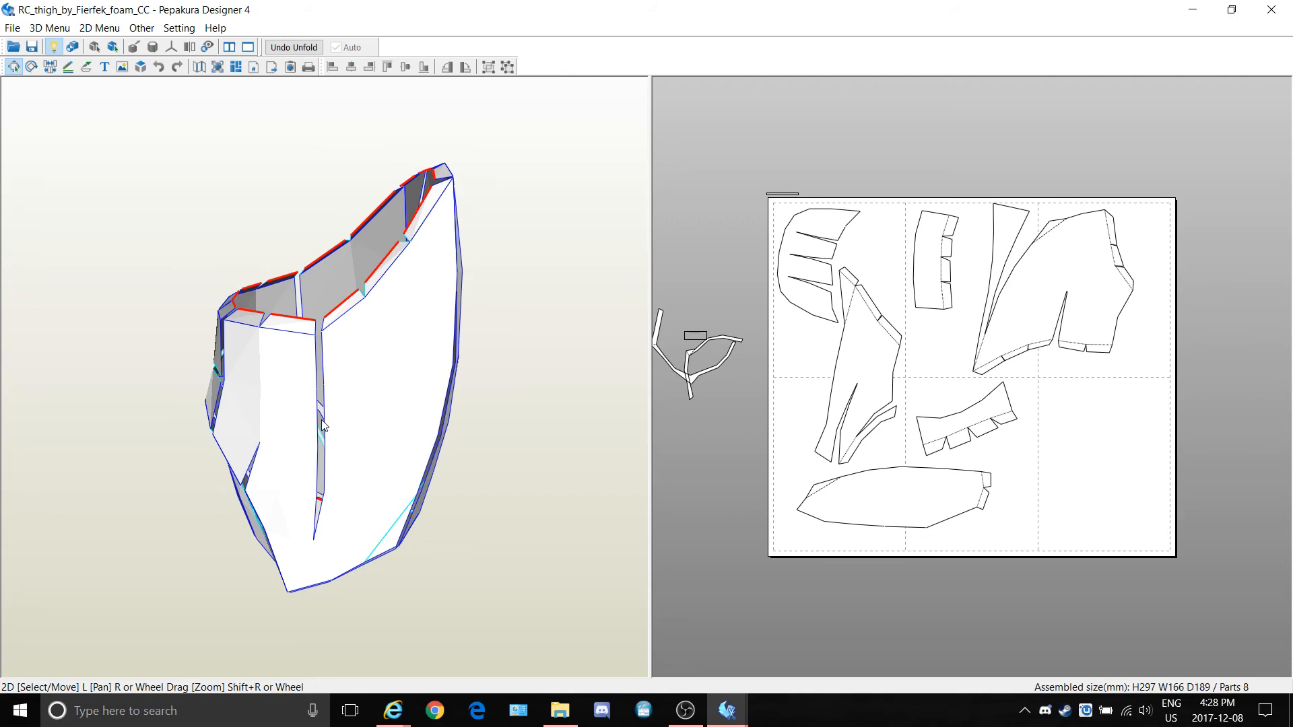
Examine the thigh model from its dart side and the text label above the pattern sheet's corner
drag(307, 446, 271, 486)
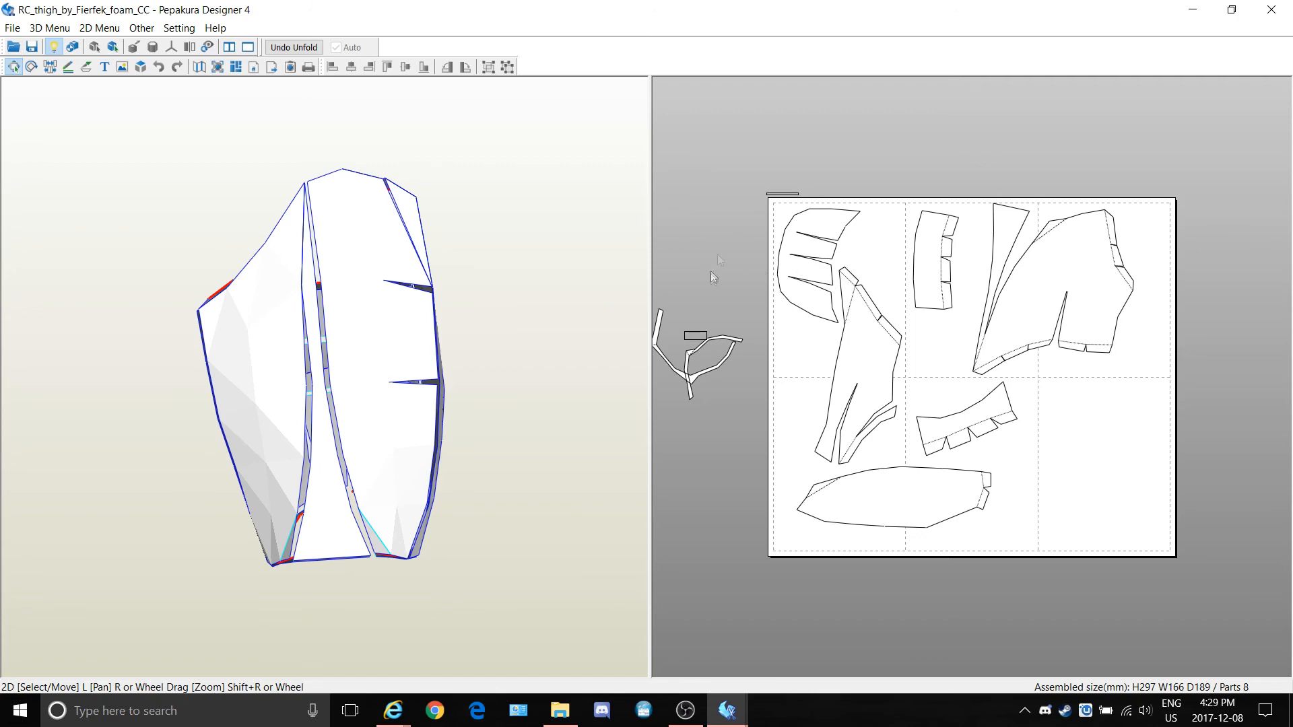
scroll(740, 179, up, 2)
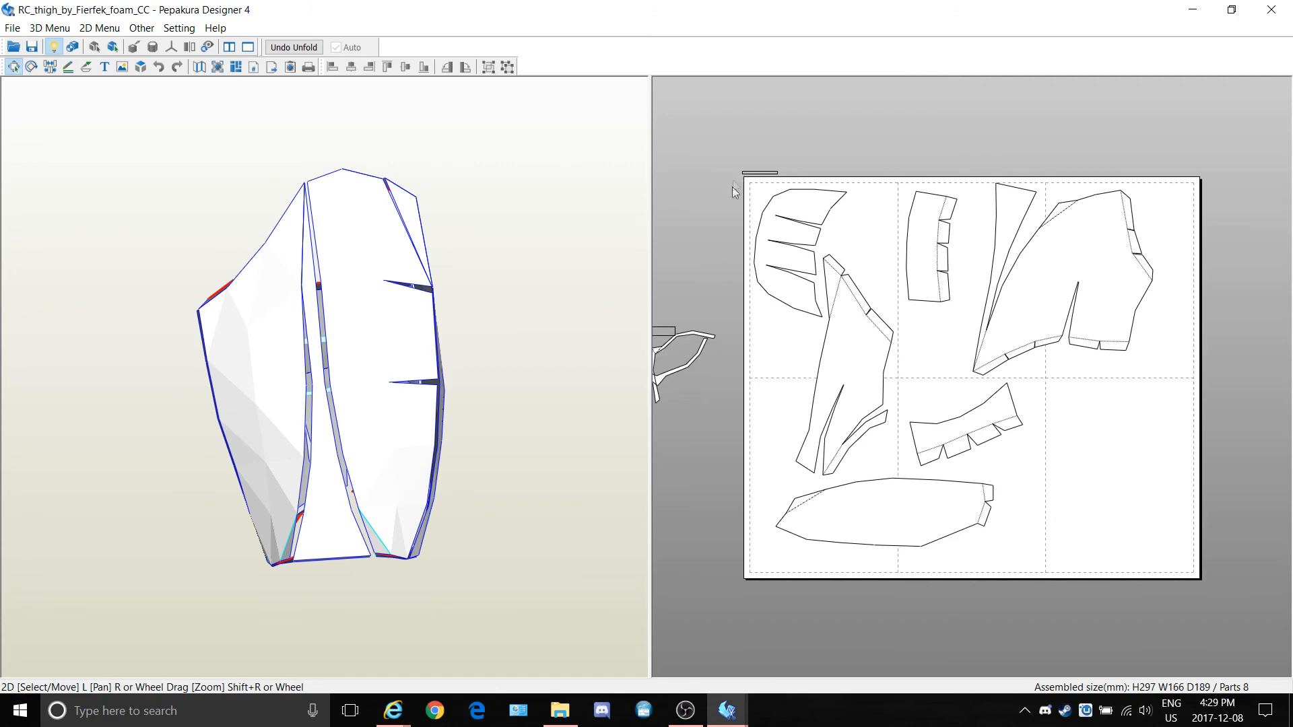
right_drag(742, 175, 797, 279)
scroll(799, 281, up, 3)
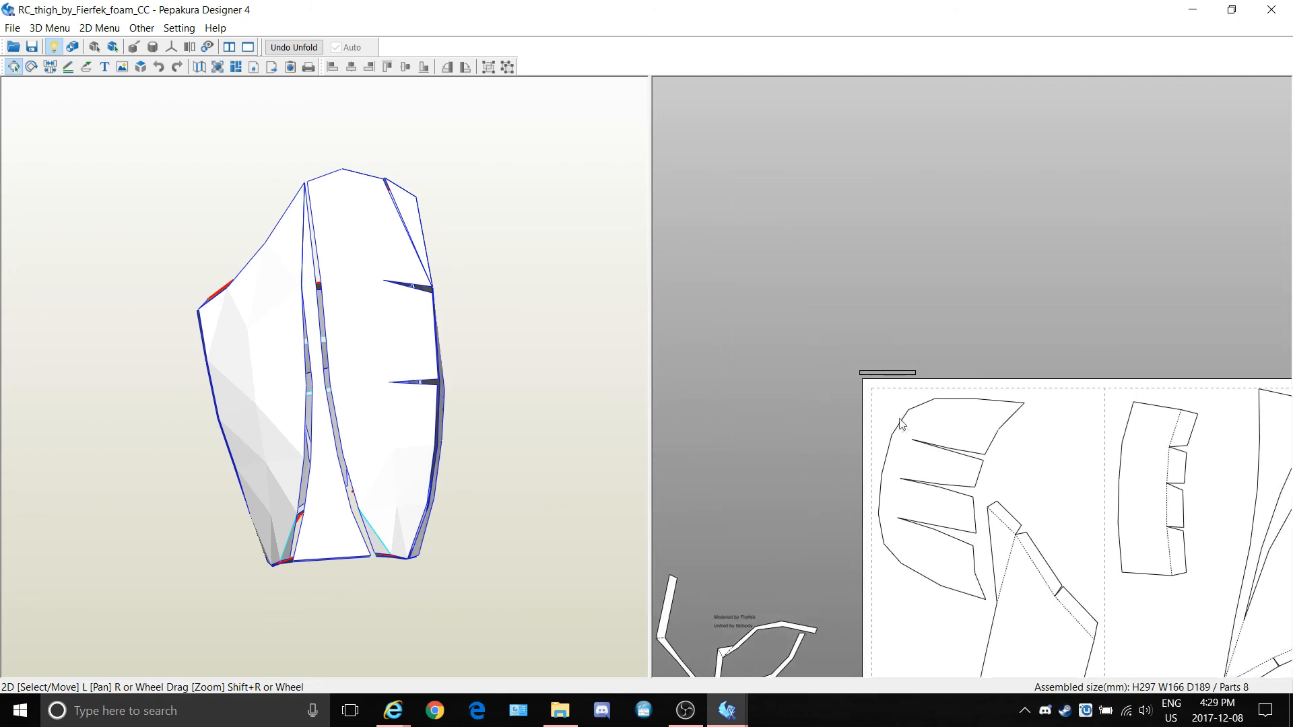
scroll(734, 417, up, 3)
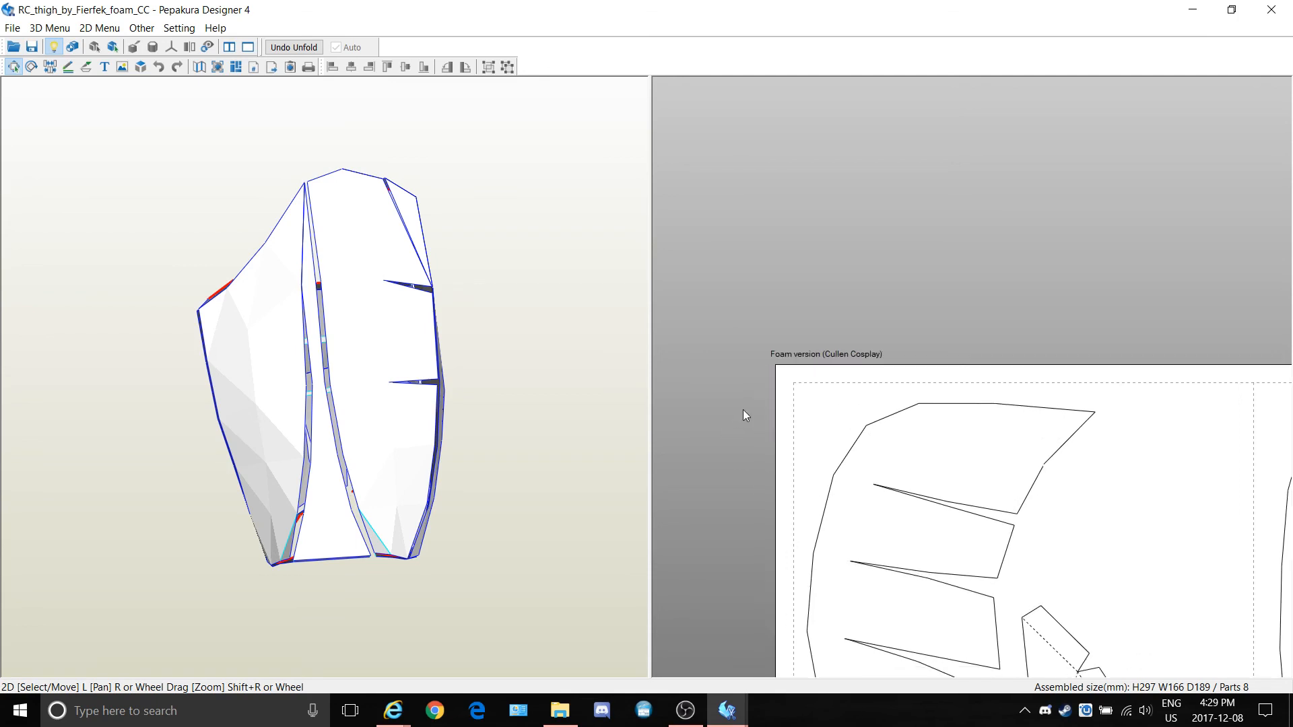
right_drag(746, 417, 828, 410)
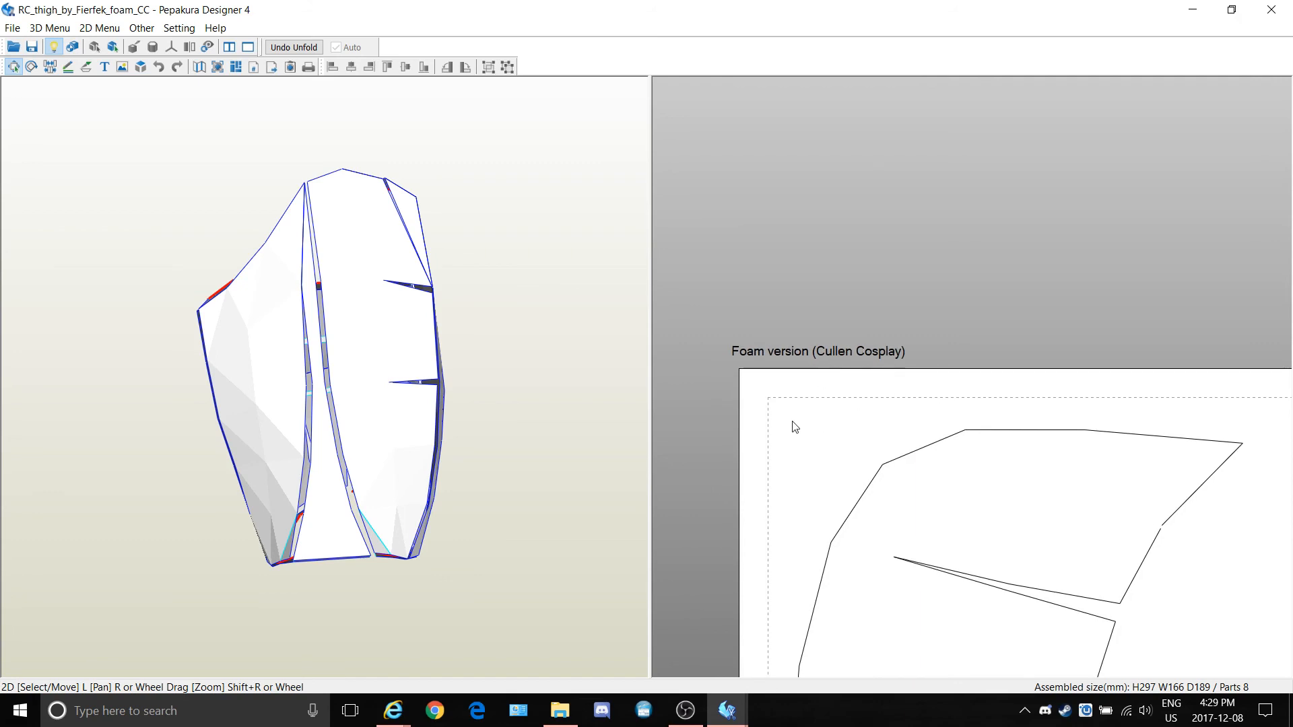
Read the modelling and unfolding credits beside the thin strip parts outside the sheet, and review the layout of the thigh pattern pieces
scroll(789, 438, down, 5)
right_drag(724, 650, 852, 334)
scroll(759, 484, up, 5)
right_drag(757, 483, 908, 368)
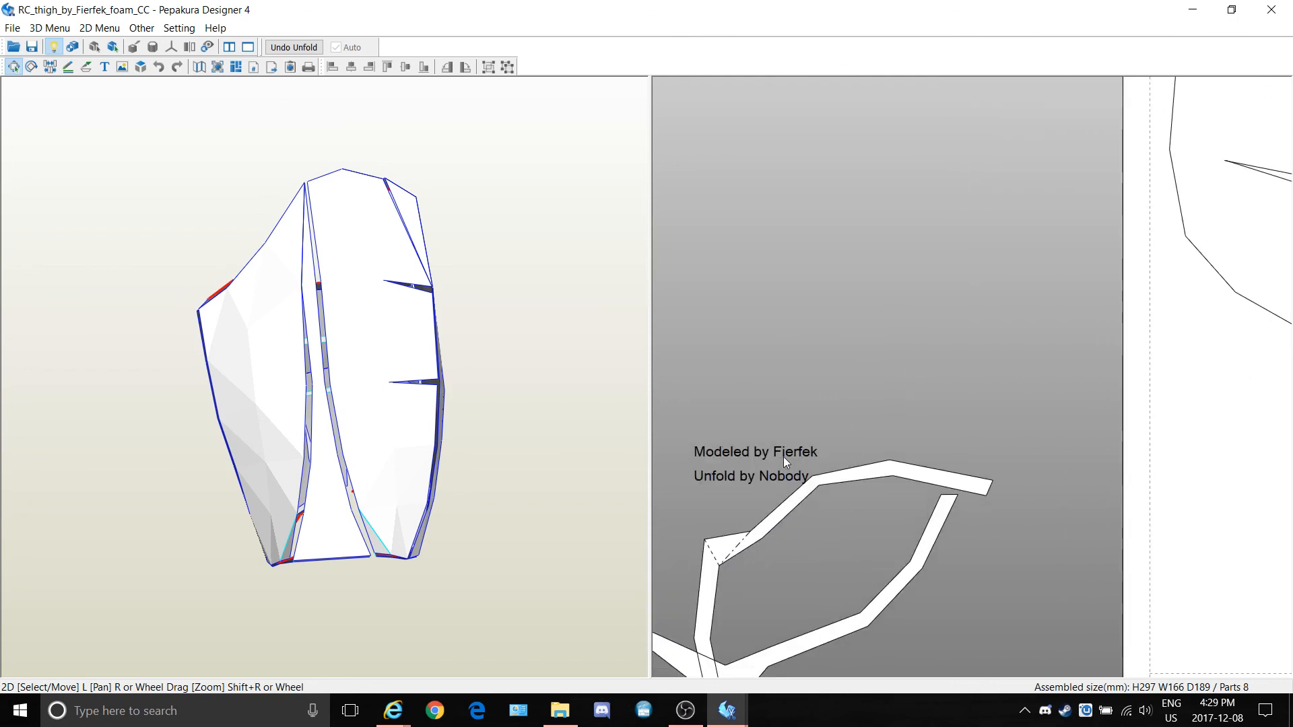
scroll(992, 394, up, 1)
scroll(992, 394, down, 3)
right_drag(992, 394, 663, 415)
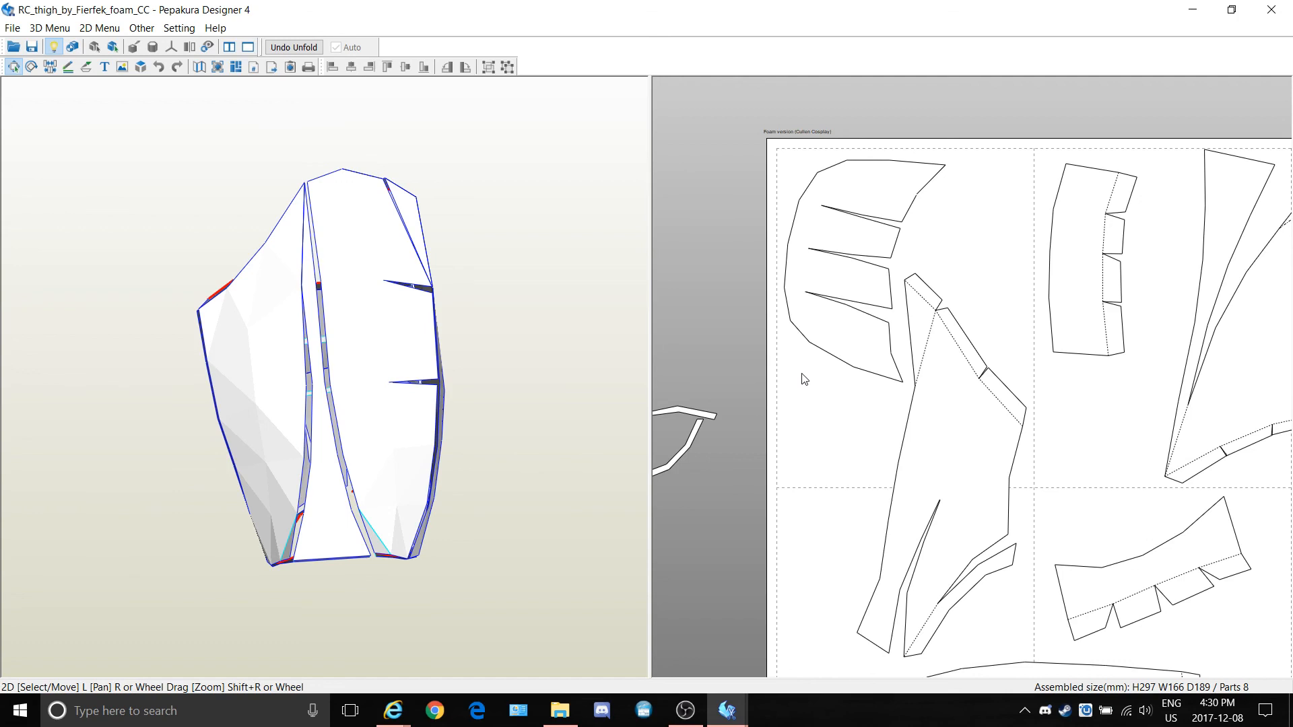
scroll(801, 379, down, 3)
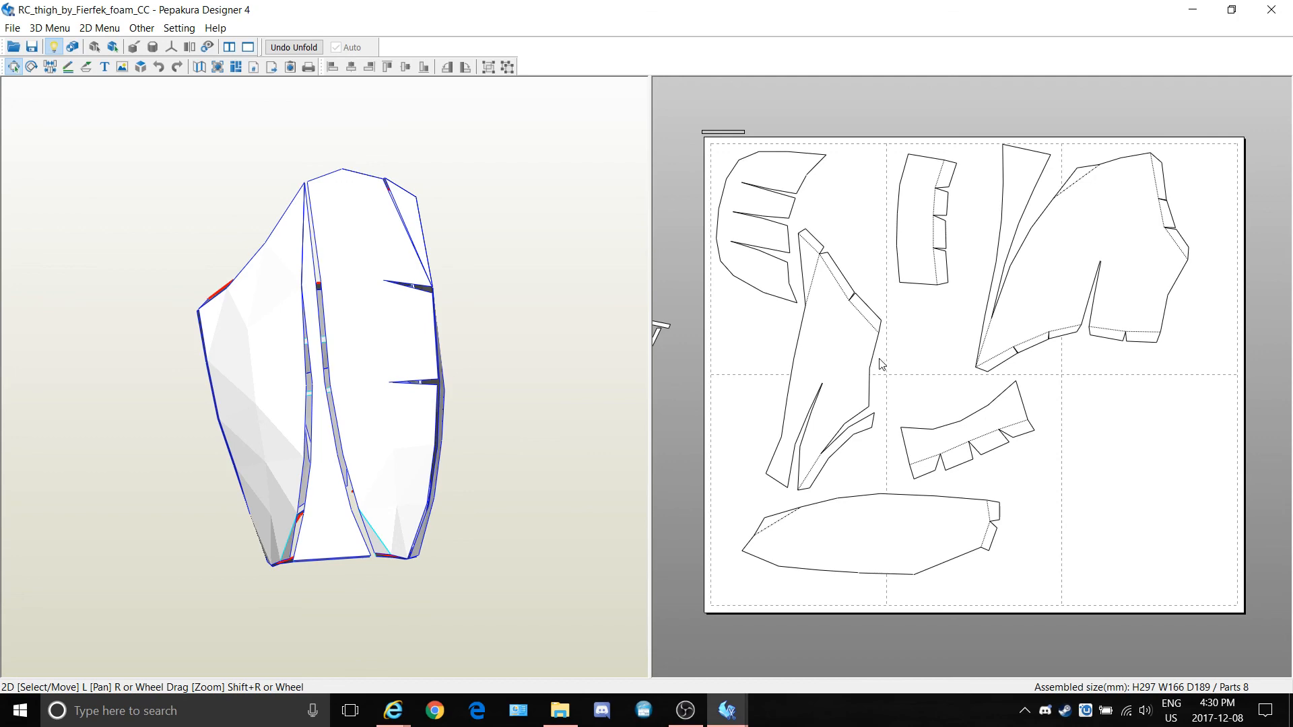
right_drag(998, 344, 930, 316)
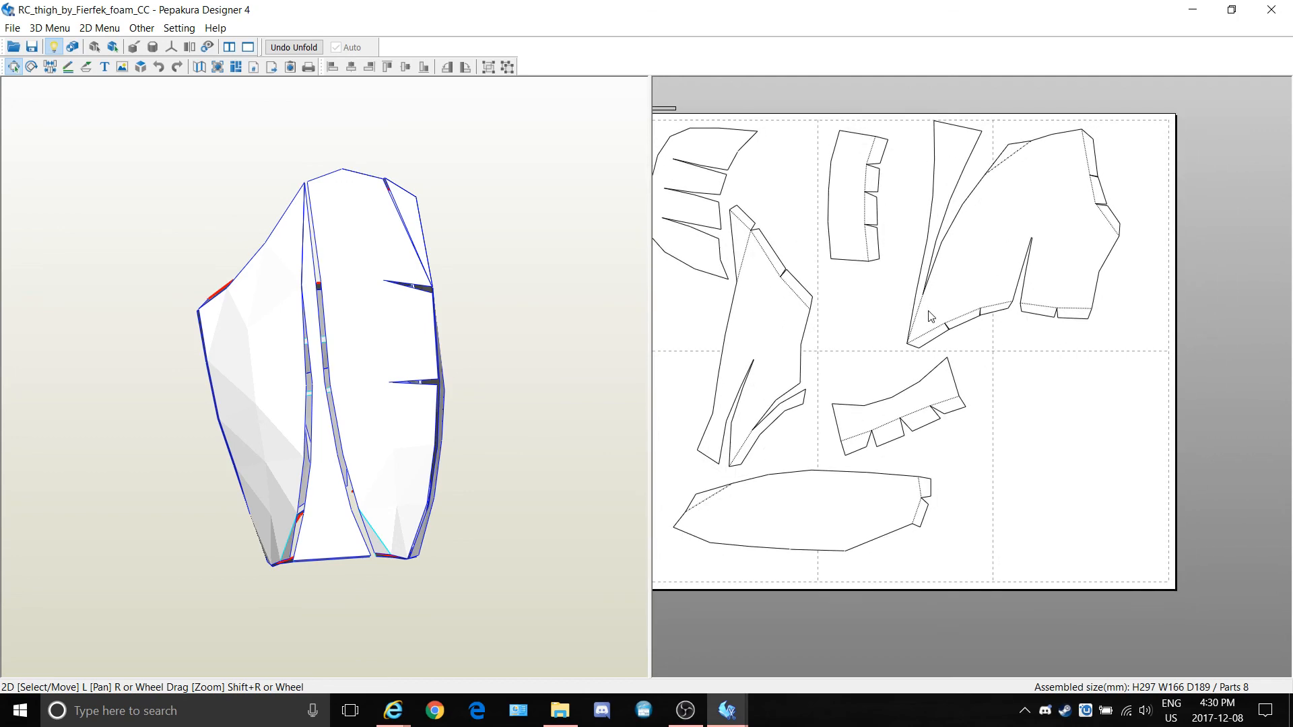